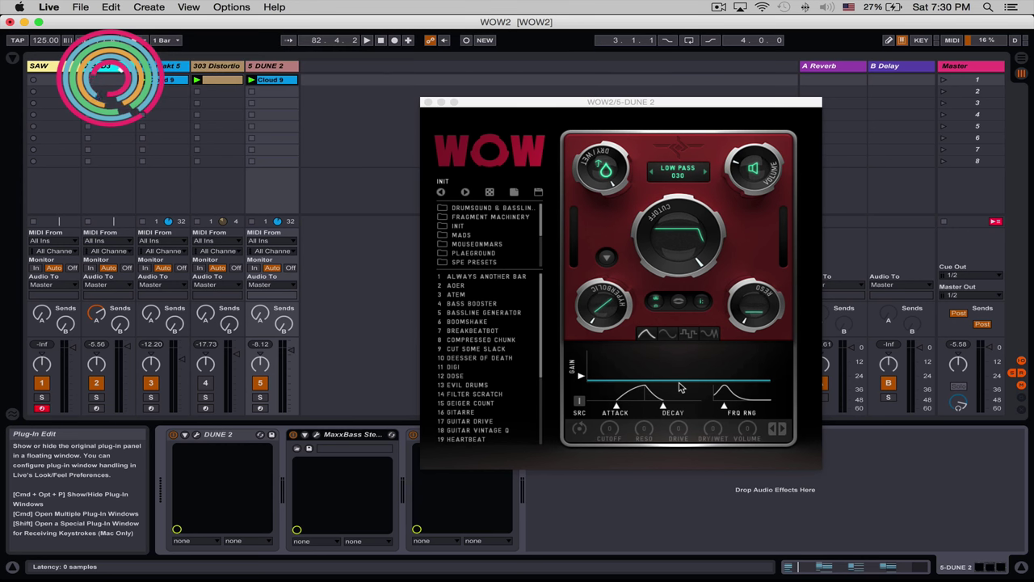
Start playback, solo the DUNE 2 track and select it
{"action": "key", "text": "space"}
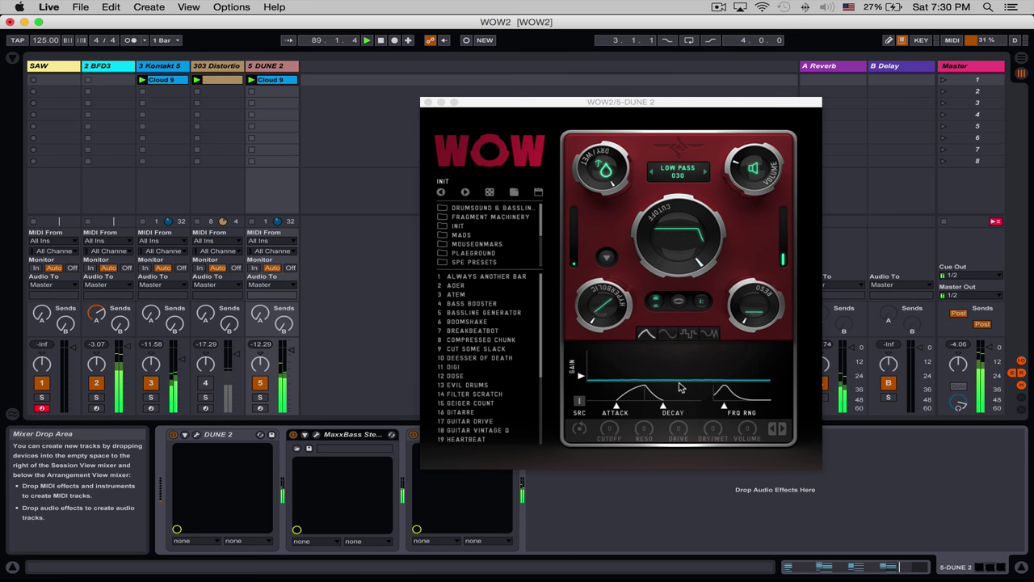
{"action": "left_click", "coordinate": [260, 396]}
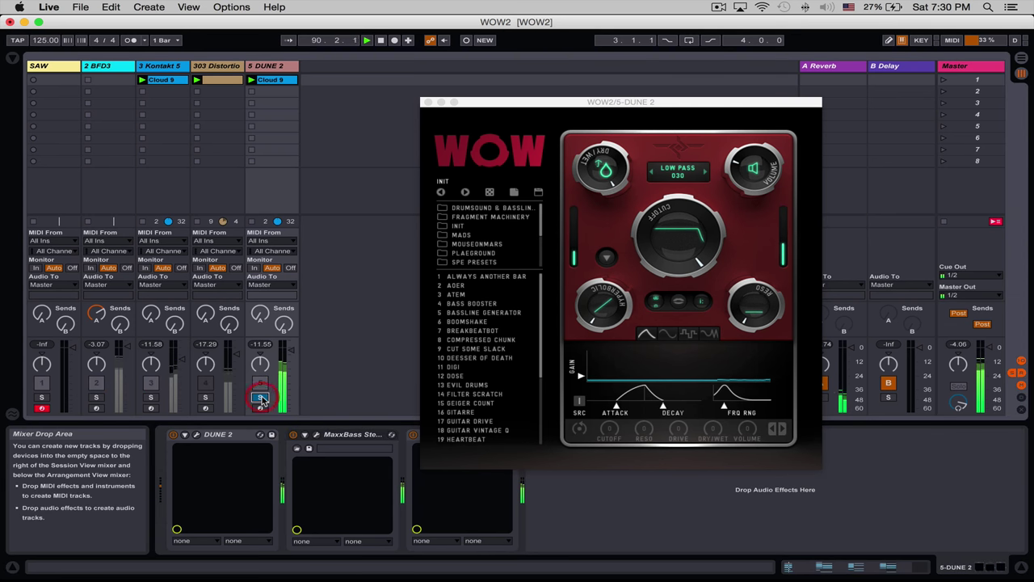
{"action": "left_click", "coordinate": [273, 66]}
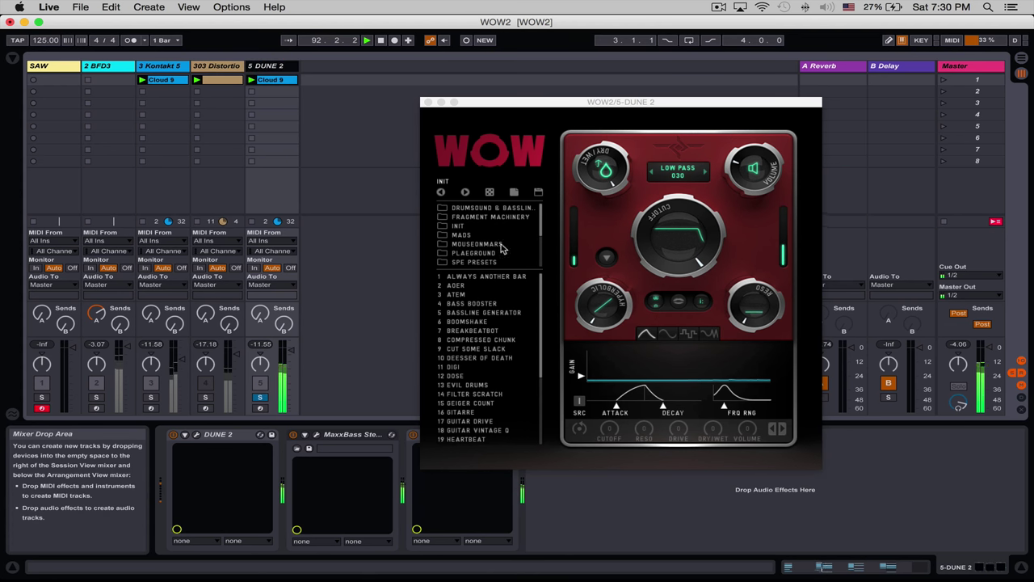
Audition the Low Pass 030 filter by sweeping the cutoff down and back up, and toggle the WOW2 device for comparison
{"action": "left_click", "coordinate": [670, 174]}
{"action": "left_click", "coordinate": [670, 173]}
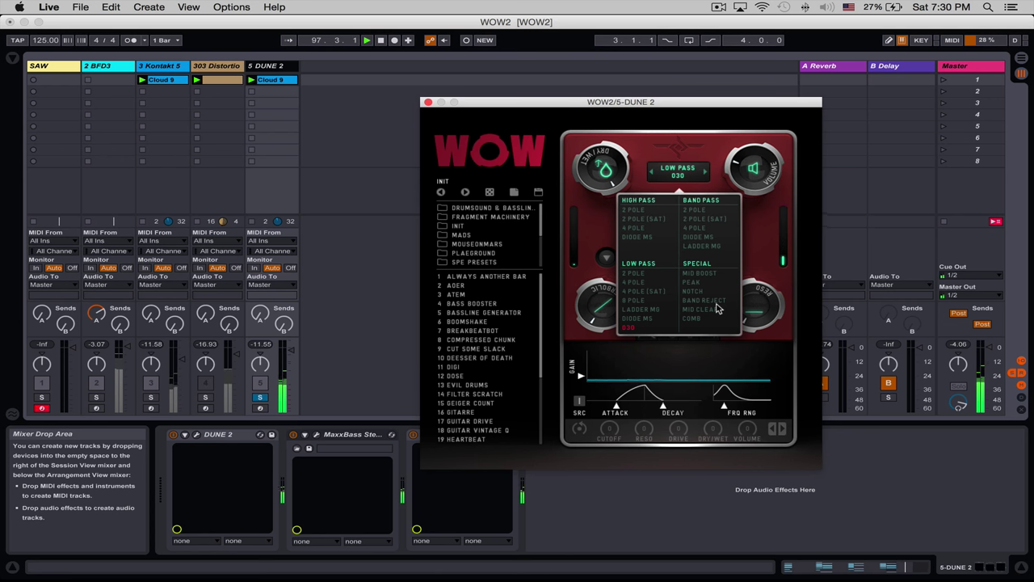
{"action": "left_click", "coordinate": [633, 325]}
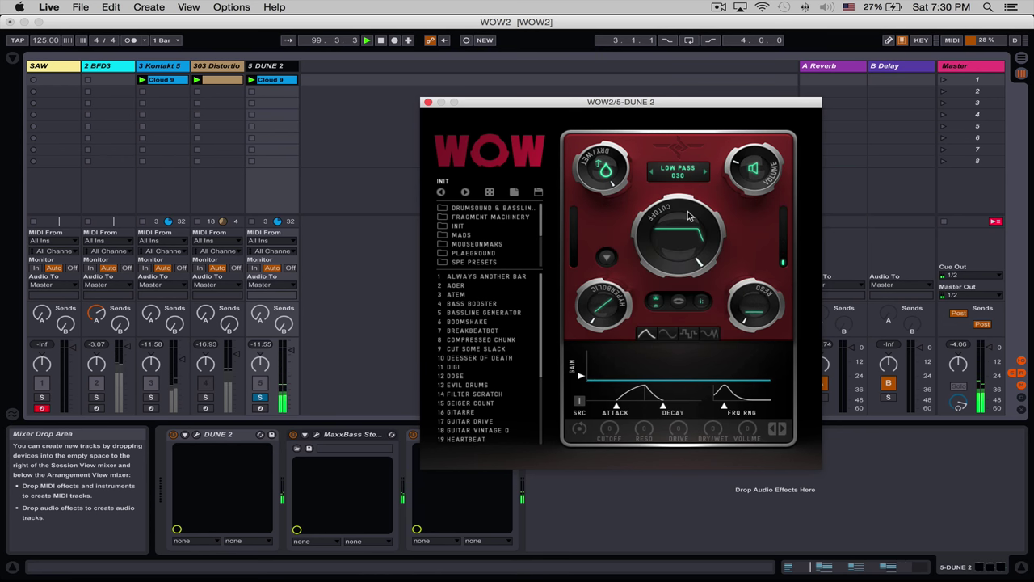
{"action": "mouse_move", "coordinate": [687, 210]}
{"action": "left_mouse_down"}
{"action": "mouse_move", "coordinate": [676, 245]}
{"action": "mouse_move", "coordinate": [693, 325]}
{"action": "left_mouse_up"}
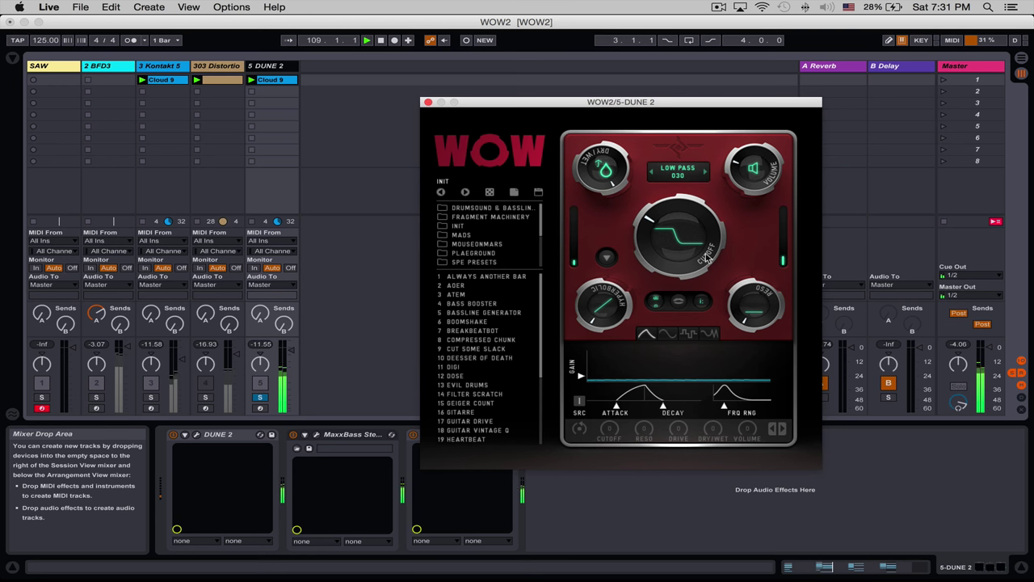
{"action": "left_click_drag", "start_coordinate": [656, 209], "coordinate": [719, 78]}
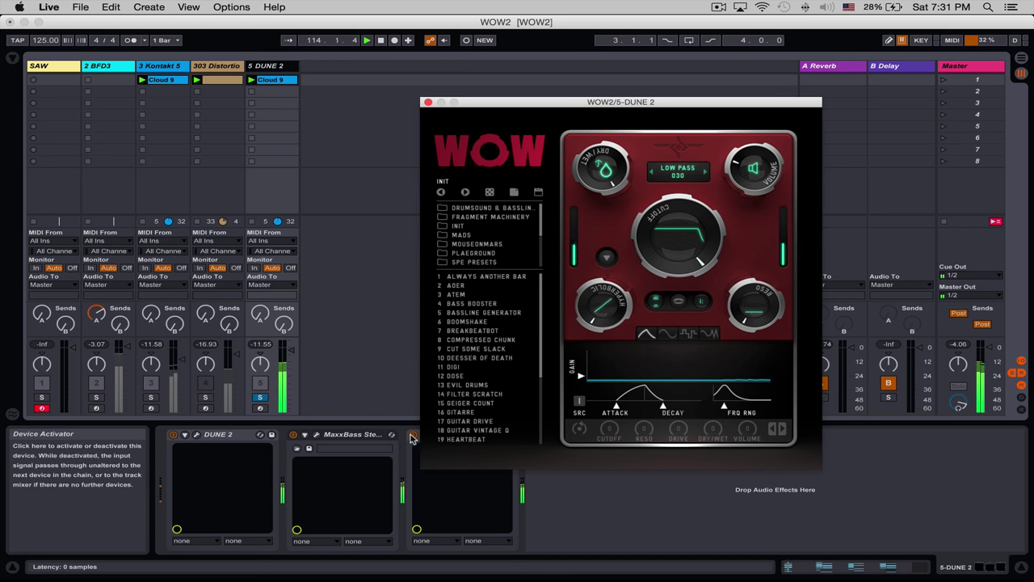
{"action": "left_click", "coordinate": [412, 438]}
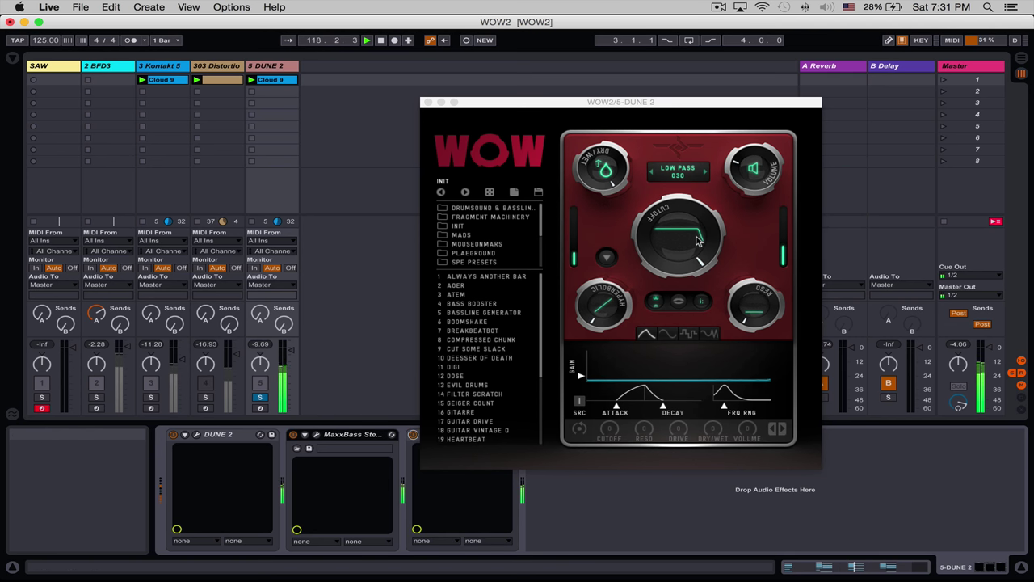
Raise the resonance past its midpoint with the cutoff slightly below maximum, and stop playback
{"action": "left_click_drag", "start_coordinate": [735, 303], "coordinate": [753, 224]}
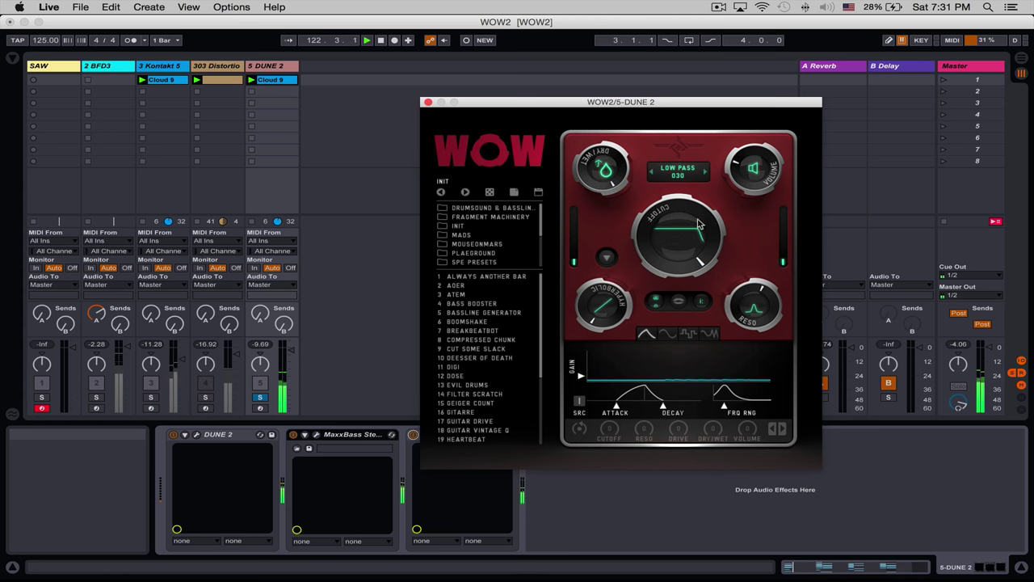
{"action": "mouse_move", "coordinate": [702, 221]}
{"action": "left_mouse_down"}
{"action": "mouse_move", "coordinate": [673, 233]}
{"action": "mouse_move", "coordinate": [695, 235]}
{"action": "left_mouse_up"}
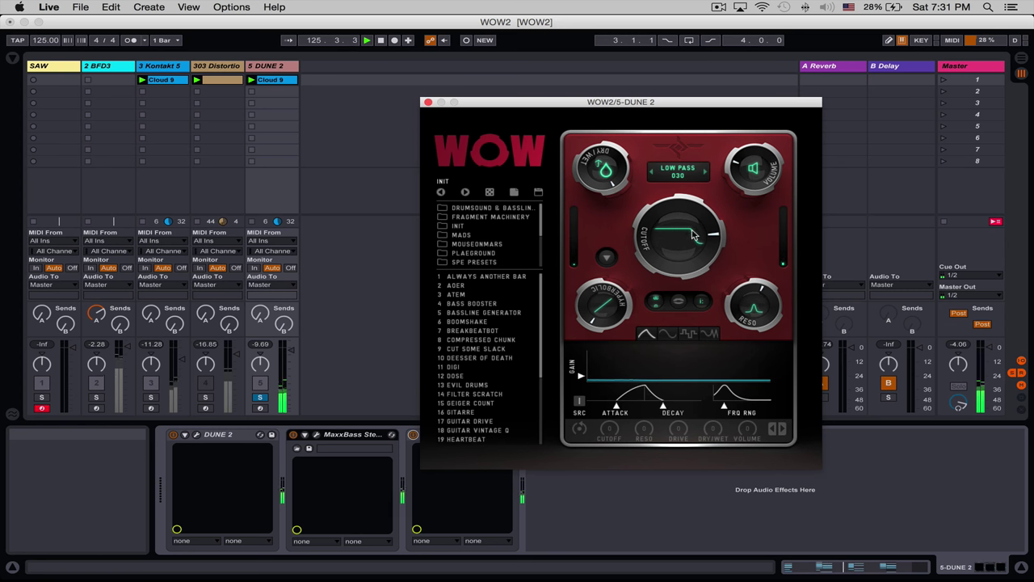
{"action": "mouse_move", "coordinate": [682, 215]}
{"action": "left_mouse_down"}
{"action": "mouse_move", "coordinate": [672, 208]}
{"action": "mouse_move", "coordinate": [658, 238]}
{"action": "mouse_move", "coordinate": [675, 284]}
{"action": "mouse_move", "coordinate": [681, 228]}
{"action": "left_mouse_up"}
{"action": "left_click_drag", "start_coordinate": [741, 284], "coordinate": [752, 147]}
{"action": "key", "text": "space"}
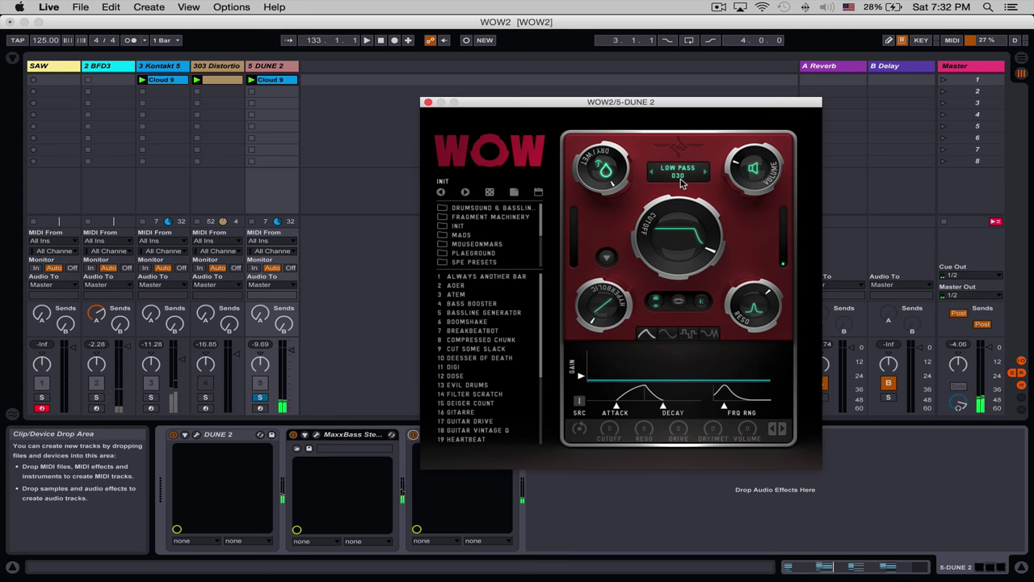
Switch the filter to Low Pass Diode MS, with the cutoff lowered to around its midpoint and the resonance raised further
{"action": "left_click", "coordinate": [680, 179]}
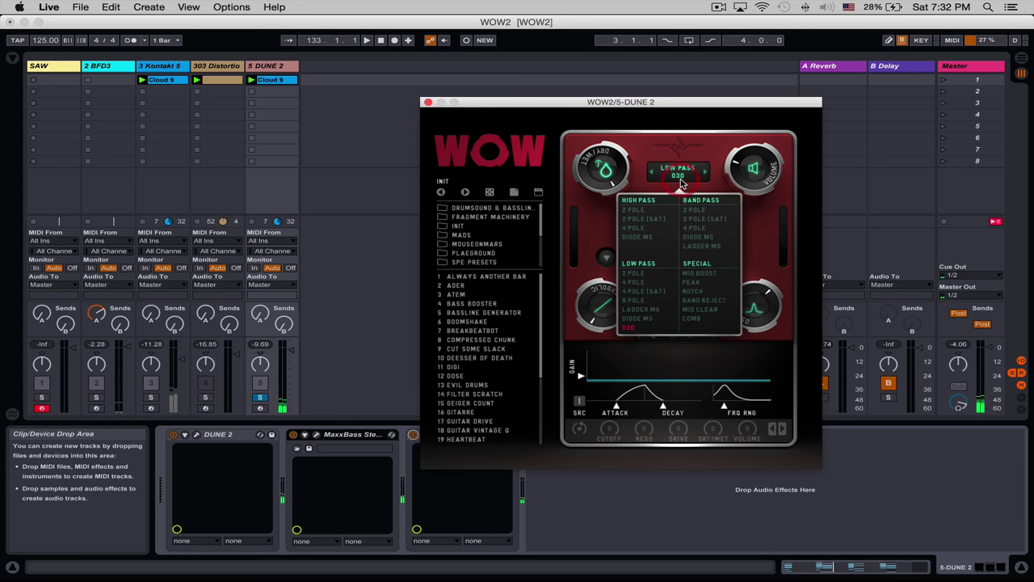
{"action": "left_click", "coordinate": [649, 320]}
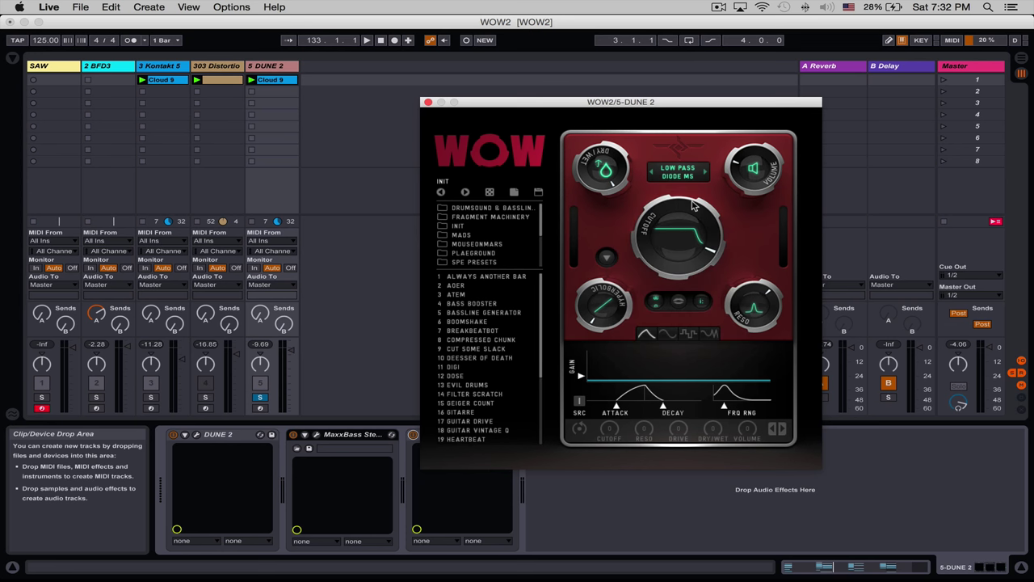
{"action": "left_click_drag", "start_coordinate": [693, 207], "coordinate": [671, 270]}
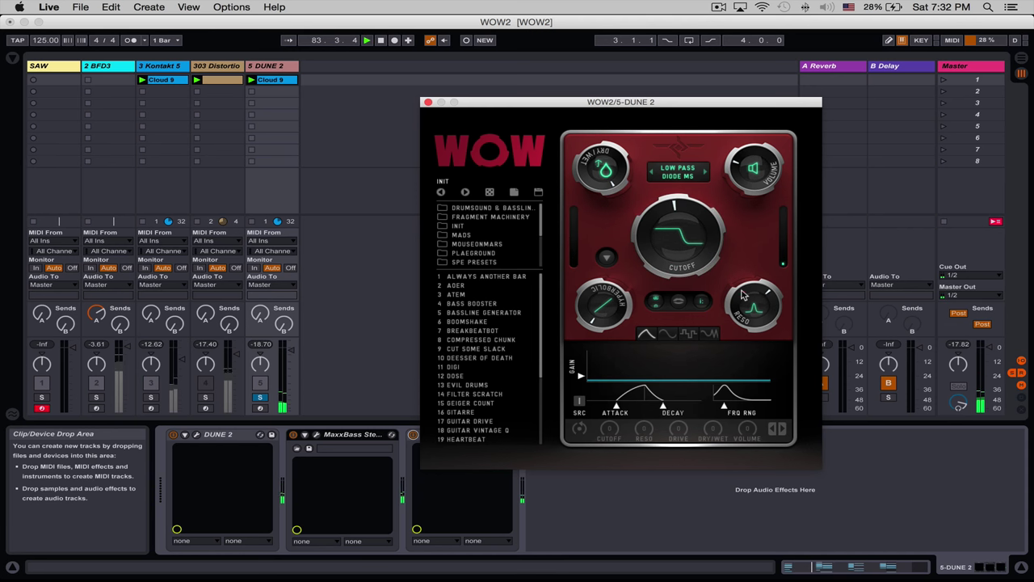
{"action": "left_click_drag", "start_coordinate": [736, 288], "coordinate": [684, 246]}
Switch the filter to Low Pass 2 Pole and set the cutoff to about its midpoint
{"action": "left_click", "coordinate": [679, 176]}
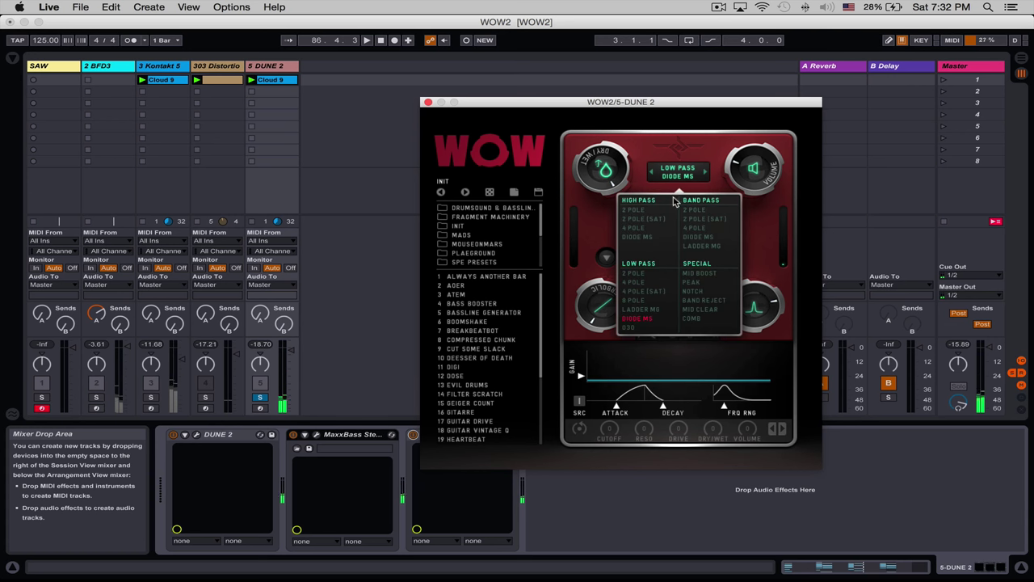
{"action": "left_click", "coordinate": [636, 277]}
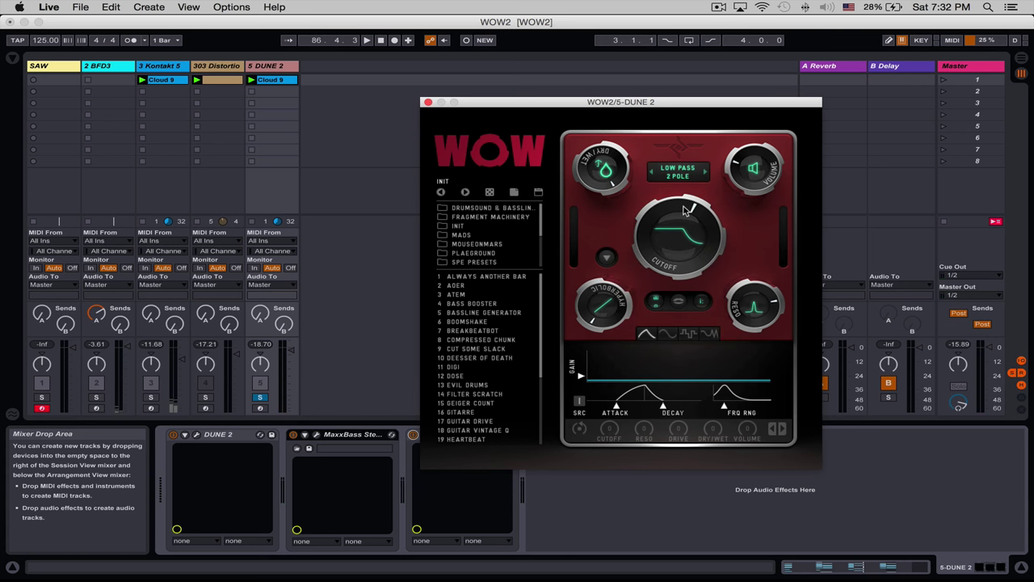
{"action": "left_click_drag", "start_coordinate": [685, 210], "coordinate": [681, 228]}
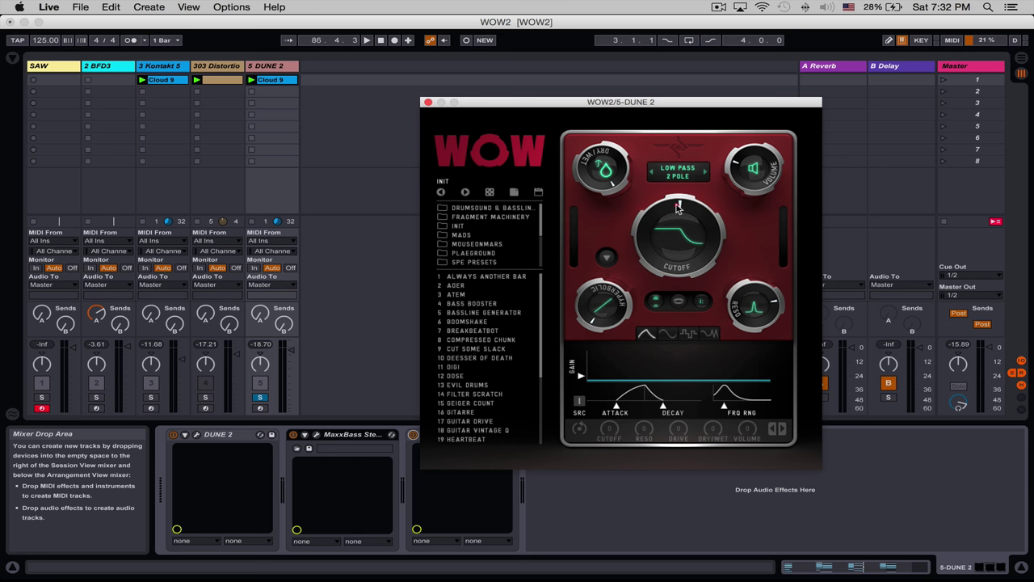
Play the track, lower the resonance well below its midpoint and raise the plug-in's output volume to about halfway
{"action": "key", "text": "space"}
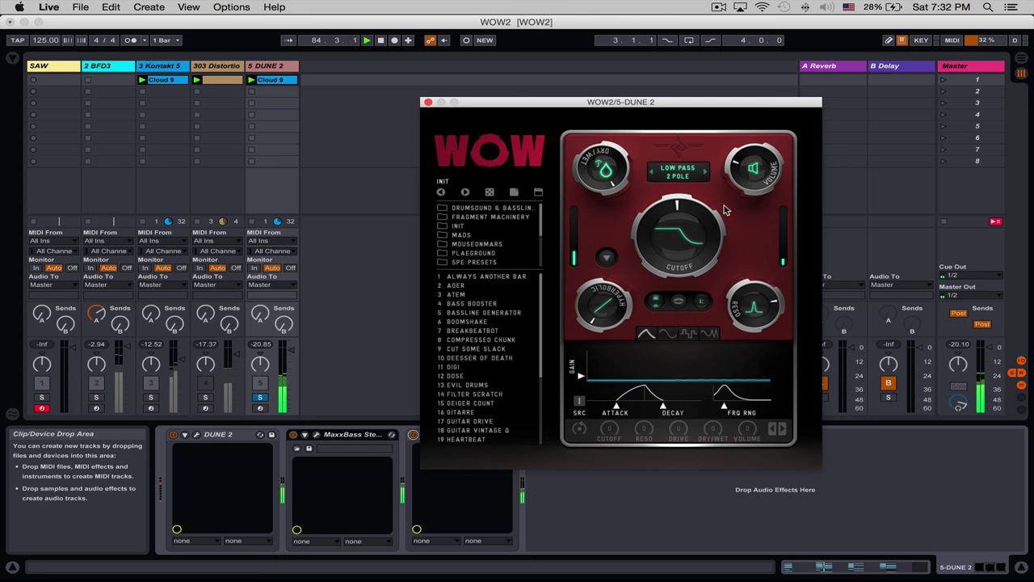
{"action": "left_click_drag", "start_coordinate": [750, 286], "coordinate": [726, 342]}
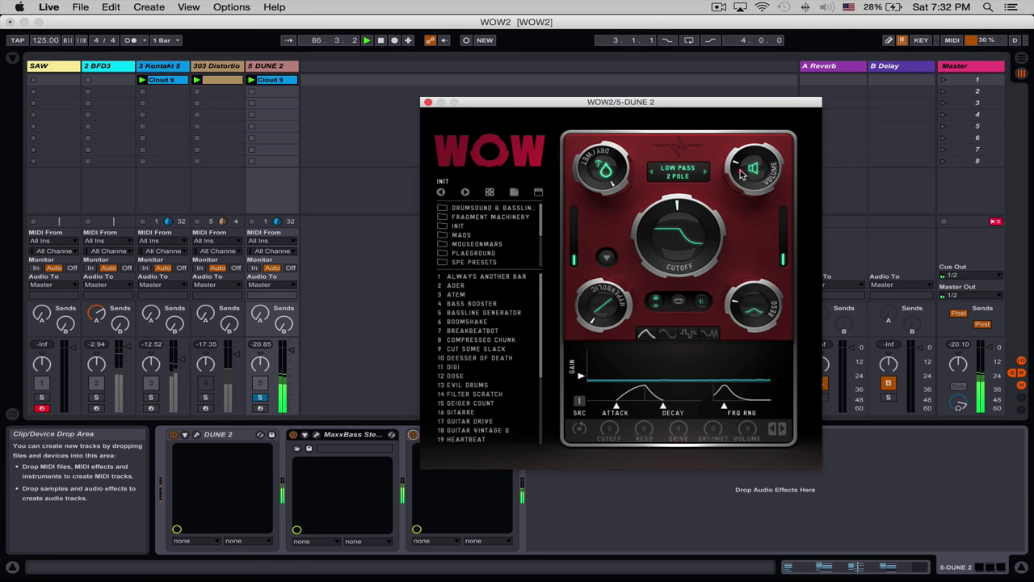
{"action": "left_click_drag", "start_coordinate": [743, 175], "coordinate": [743, 147]}
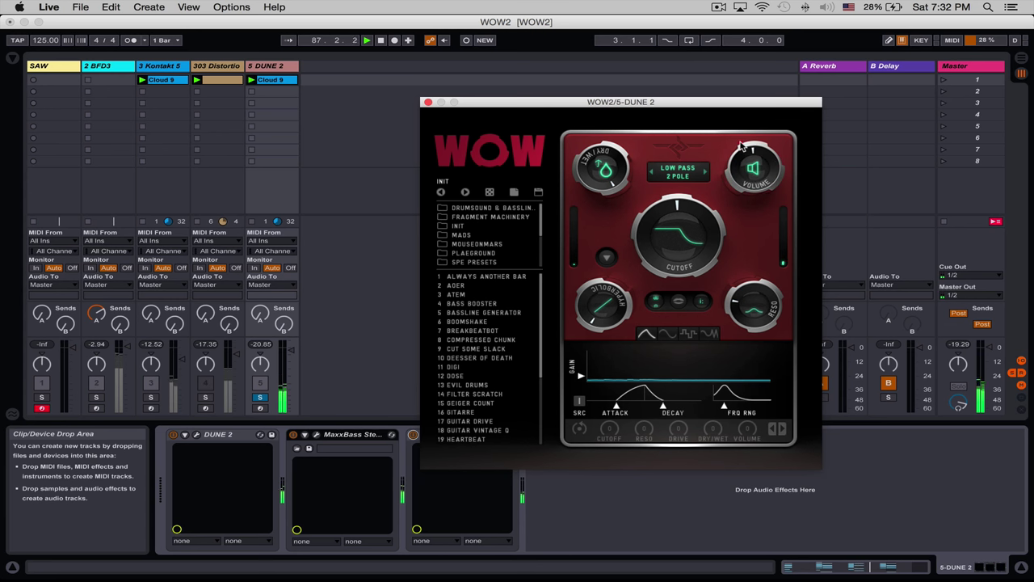
Audition the Low Pass 4 Pole, 4 Pole (Sat) and 8 Pole filters in turn
{"action": "left_click", "coordinate": [704, 176]}
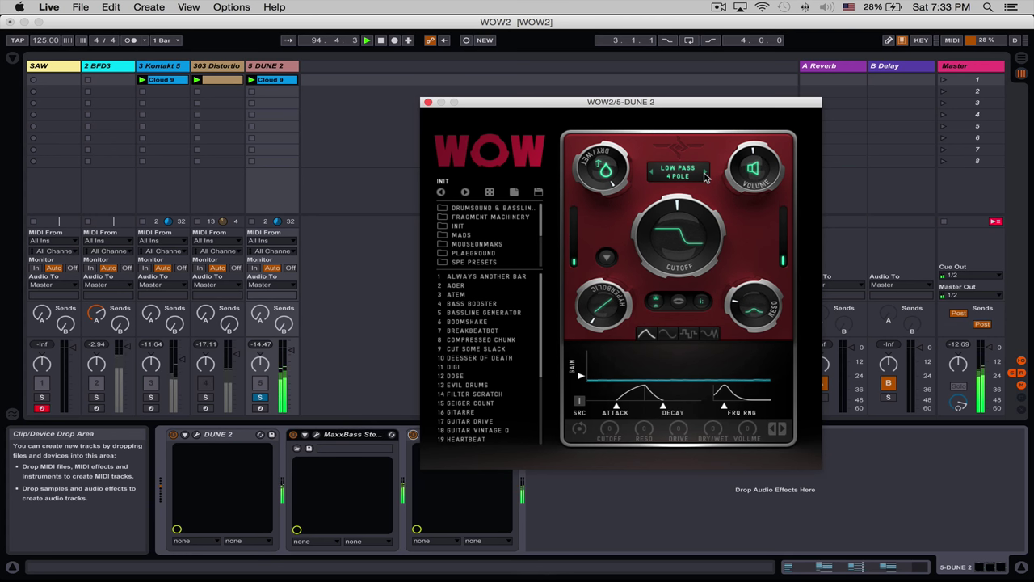
{"action": "left_click", "coordinate": [705, 176]}
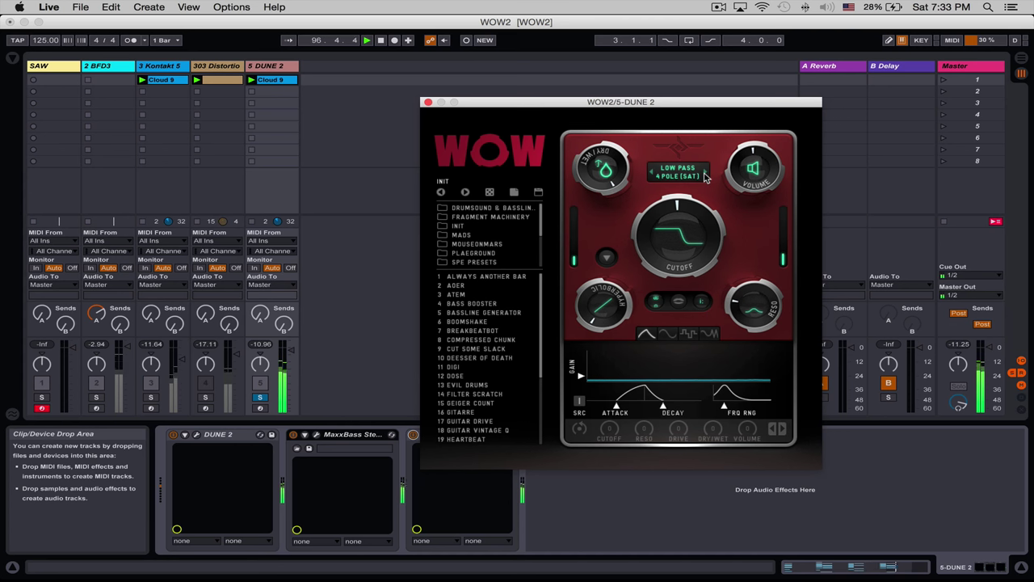
{"action": "left_click", "coordinate": [705, 176]}
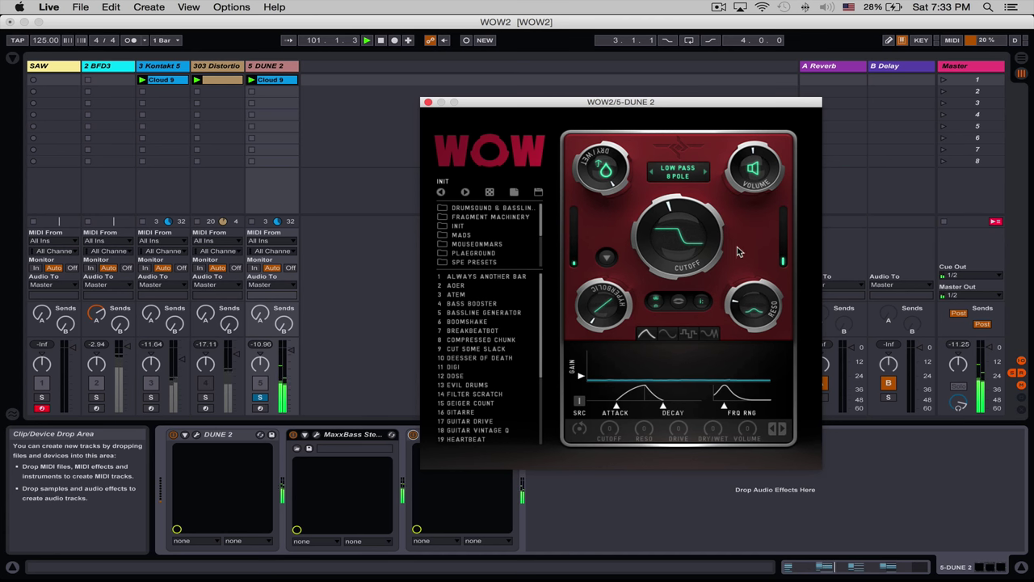
Set the filter to Low Pass 4 Pole, raise the resonance high and bring the cutoff slightly above its midpoint
{"action": "left_click", "coordinate": [667, 173]}
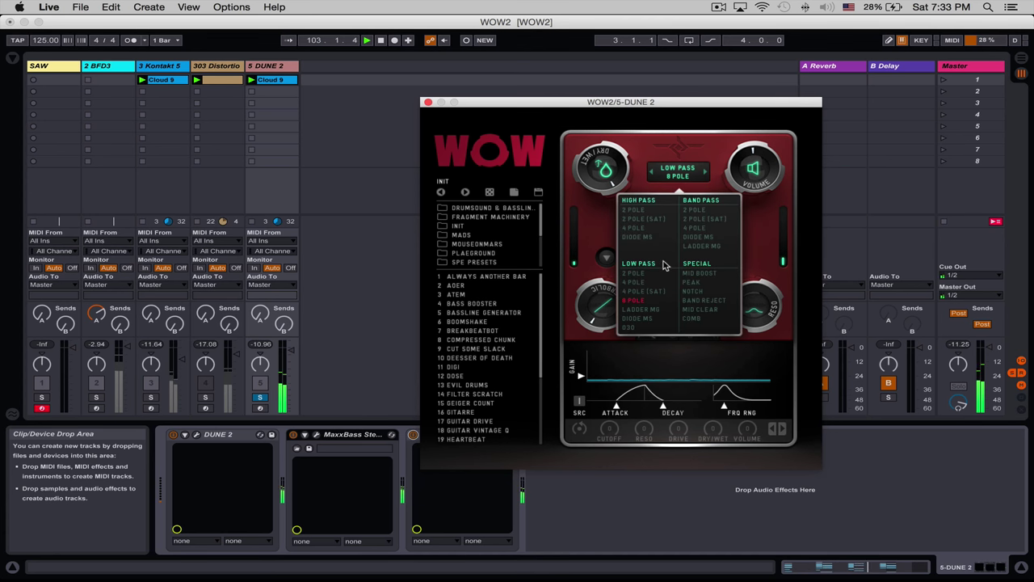
{"action": "left_click", "coordinate": [647, 282]}
{"action": "left_click", "coordinate": [607, 258]}
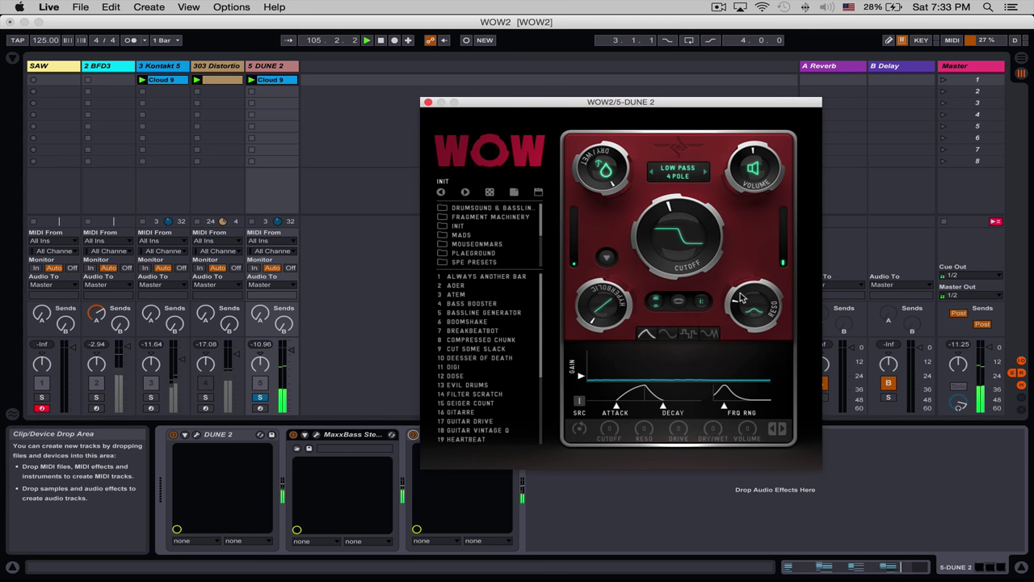
{"action": "left_click_drag", "start_coordinate": [736, 288], "coordinate": [766, 240]}
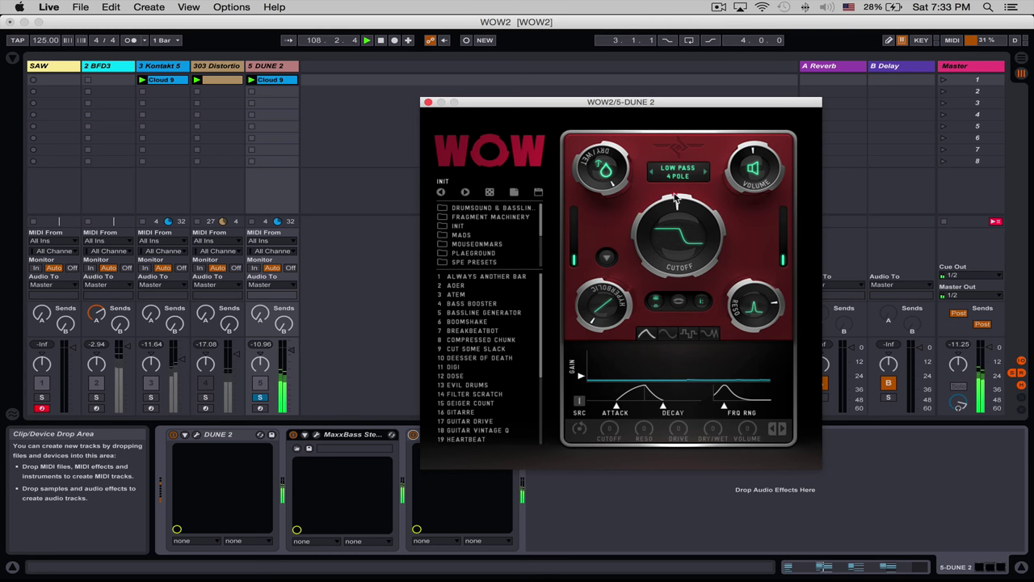
{"action": "left_click_drag", "start_coordinate": [678, 199], "coordinate": [681, 185]}
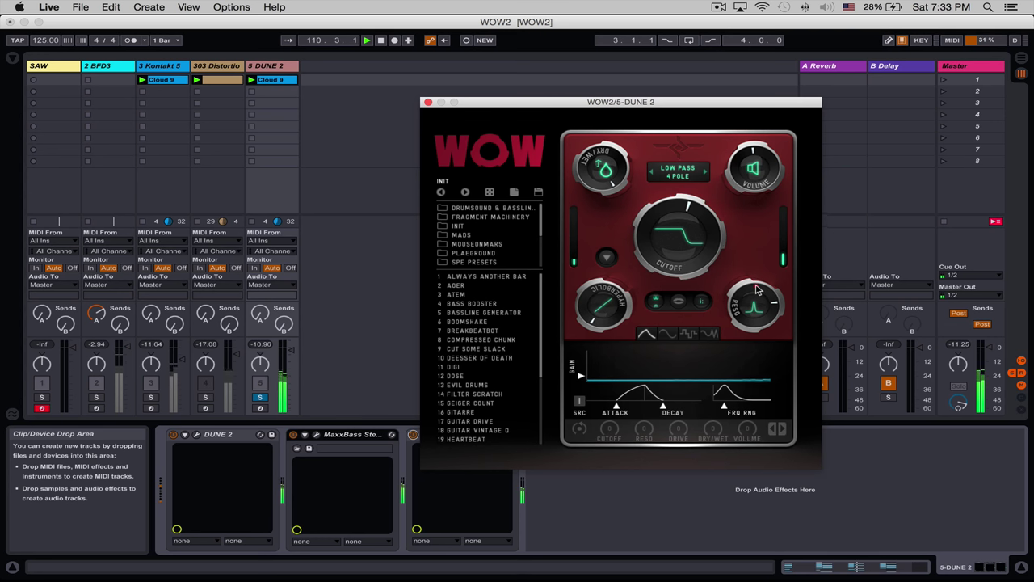
Sweep the resonance down to minimum and back up high, and raise the cutoff to about three quarters
{"action": "left_click_drag", "start_coordinate": [757, 291], "coordinate": [753, 249]}
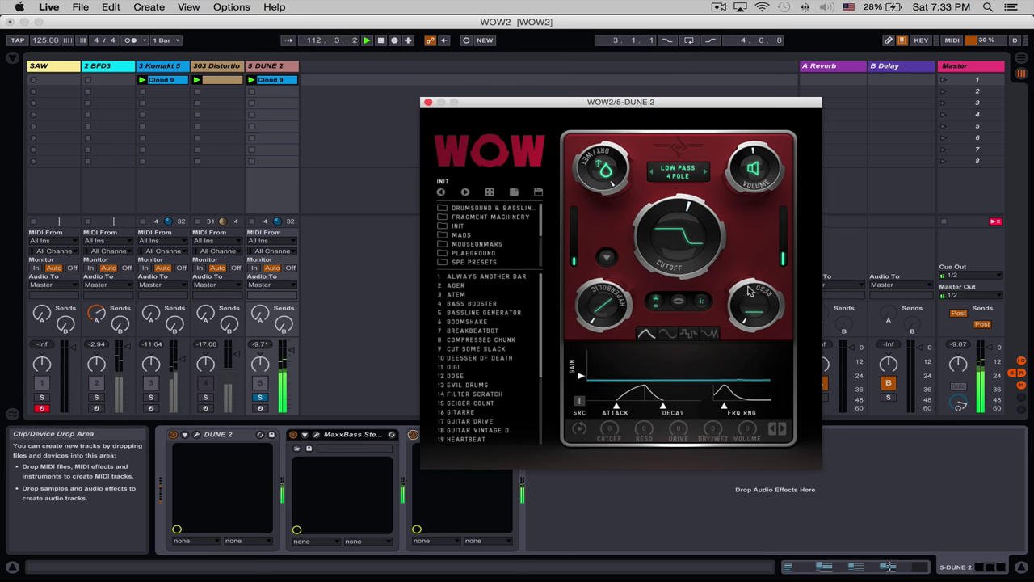
{"action": "left_click_drag", "start_coordinate": [750, 291], "coordinate": [780, 192]}
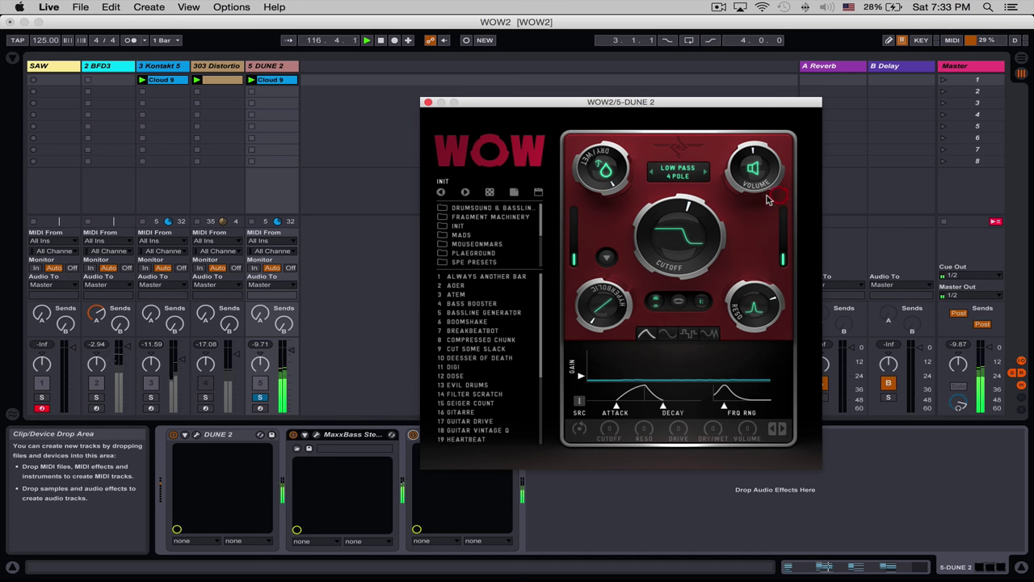
{"action": "left_click_drag", "start_coordinate": [731, 311], "coordinate": [733, 301]}
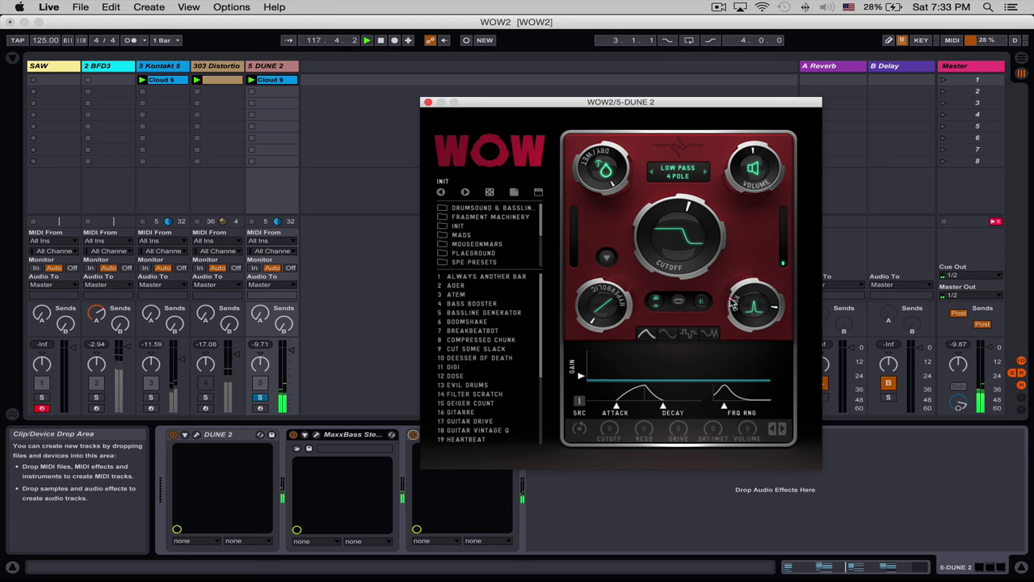
{"action": "left_click_drag", "start_coordinate": [716, 236], "coordinate": [710, 206]}
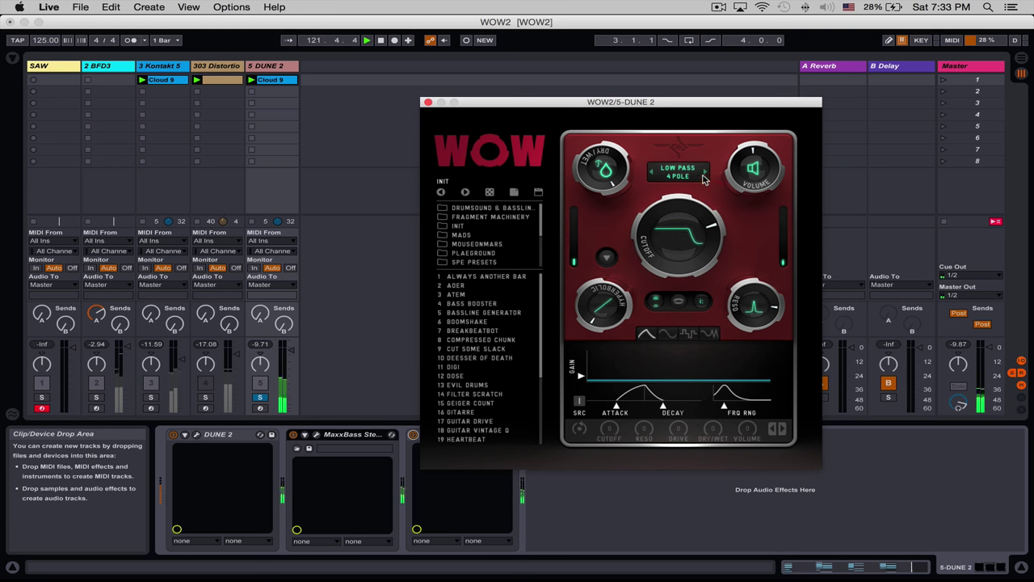
Switch the filter to Low Pass 4 Pole (Sat) and lower the cutoff to just below its midpoint
{"action": "left_click", "coordinate": [704, 173]}
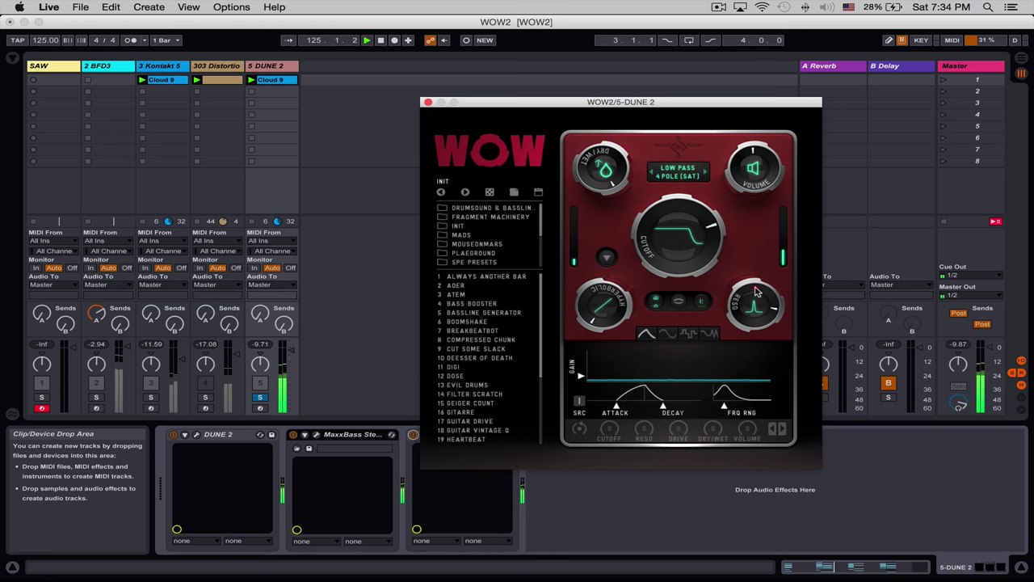
{"action": "left_click_drag", "start_coordinate": [722, 240], "coordinate": [720, 284]}
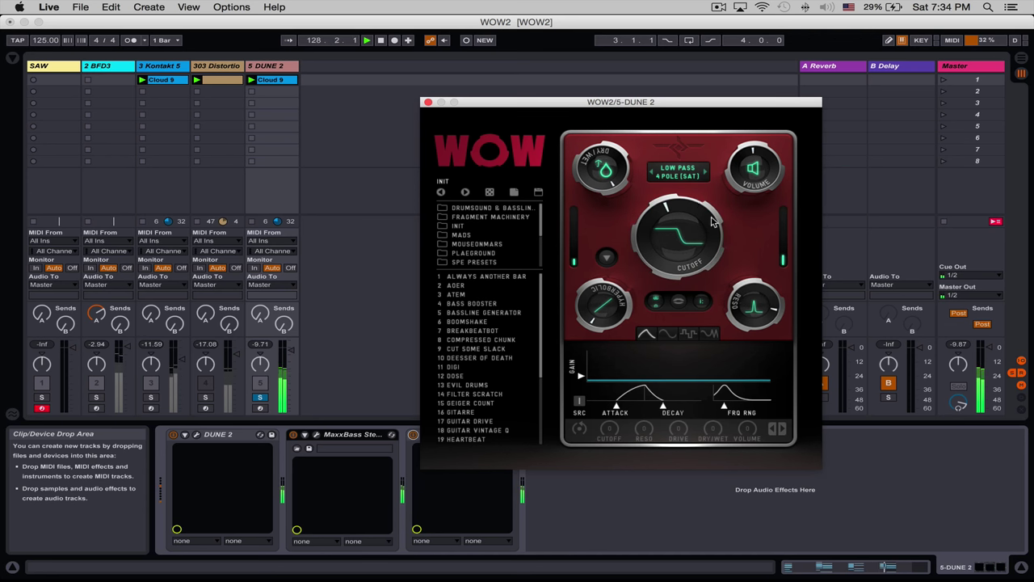
Change the filter to High Pass 2 Pole and adjust the cutoff to about its midpoint
{"action": "left_click", "coordinate": [676, 173]}
{"action": "left_click", "coordinate": [635, 210]}
{"action": "left_click_drag", "start_coordinate": [681, 276], "coordinate": [687, 261]}
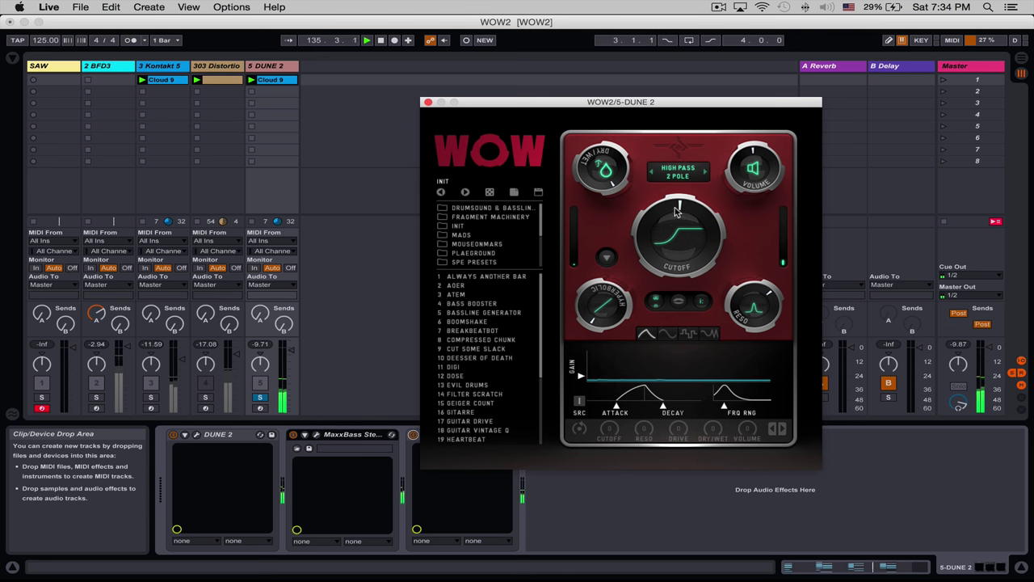
Reduce the resonance to minimum and sweep the high-pass cutoff, leaving it just below its midpoint
{"action": "left_click_drag", "start_coordinate": [677, 212], "coordinate": [729, 187]}
{"action": "left_click_drag", "start_coordinate": [751, 293], "coordinate": [695, 400]}
{"action": "left_click_drag", "start_coordinate": [679, 218], "coordinate": [688, 256]}
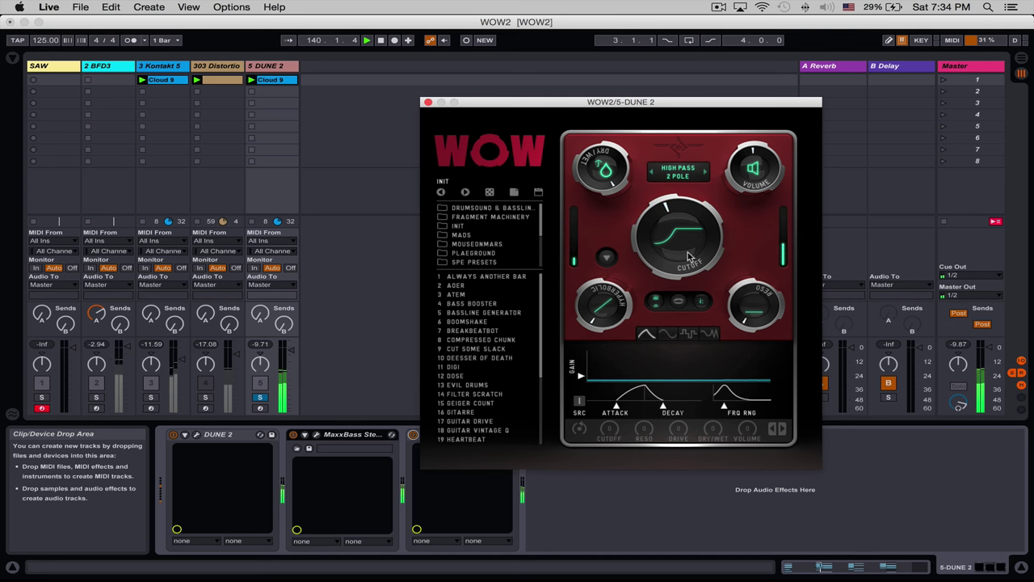
Audition the High Pass filters from 2 Pole (Sat) through 4 Pole to Diode MS, sweeping the cutoff and raising the resonance
{"action": "left_click", "coordinate": [706, 176]}
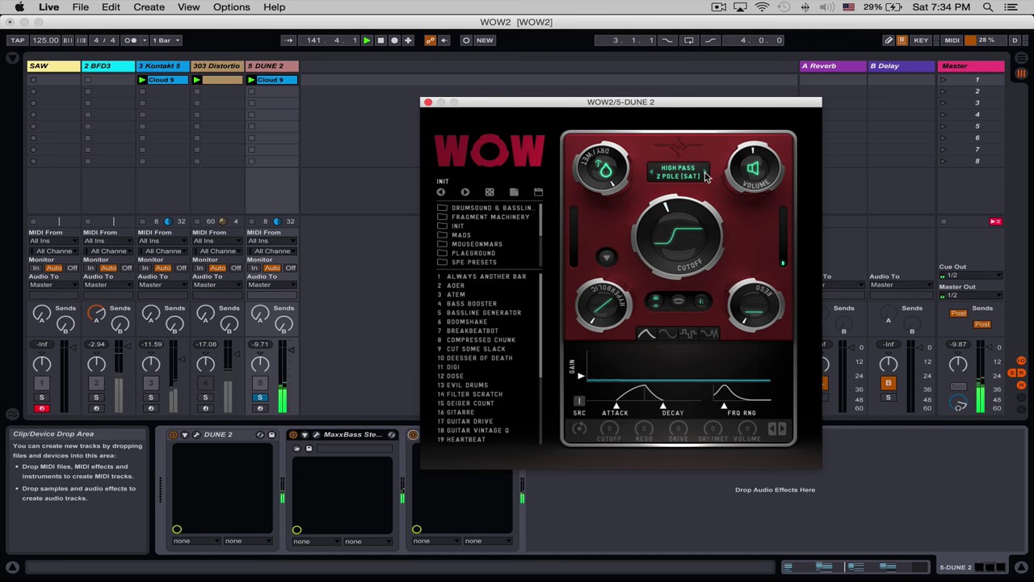
{"action": "left_click", "coordinate": [706, 175]}
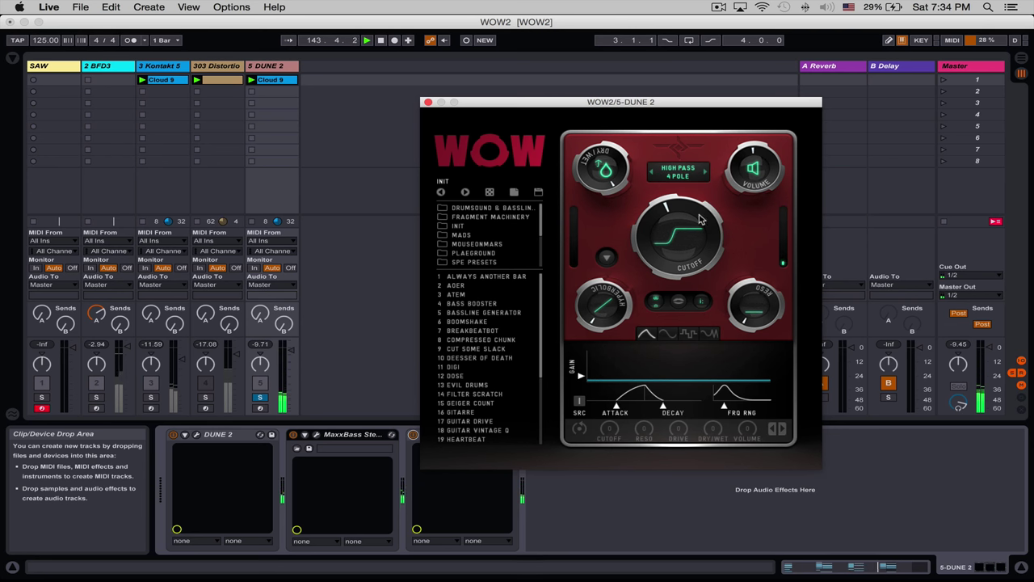
{"action": "left_click_drag", "start_coordinate": [701, 219], "coordinate": [702, 204]}
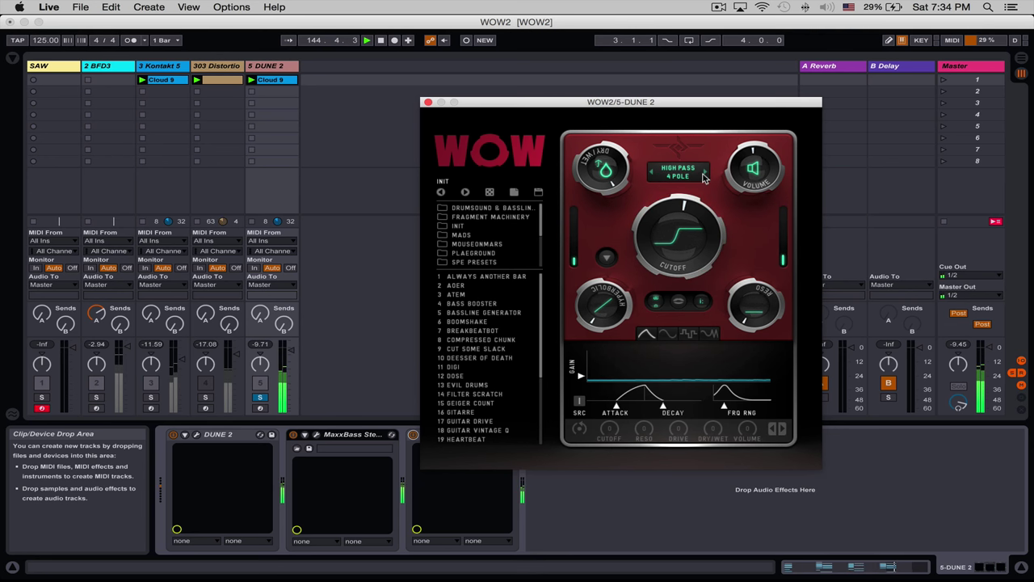
{"action": "left_click_drag", "start_coordinate": [689, 208], "coordinate": [704, 224]}
{"action": "left_click_drag", "start_coordinate": [739, 277], "coordinate": [734, 187]}
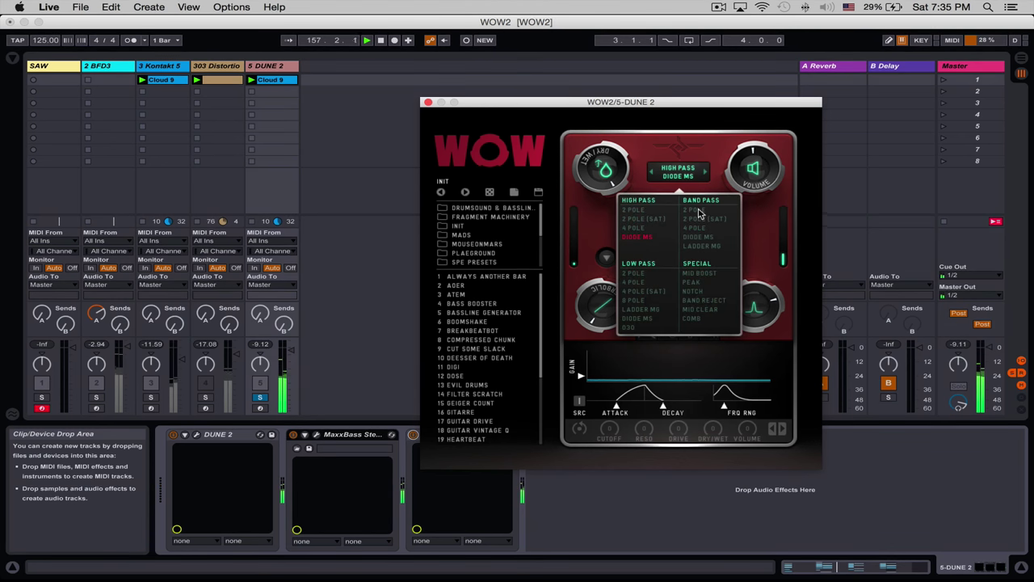
Switch the filter to Band Pass 2 Pole and sweep the resonance down to low and back up to maximum
{"action": "left_click", "coordinate": [699, 212]}
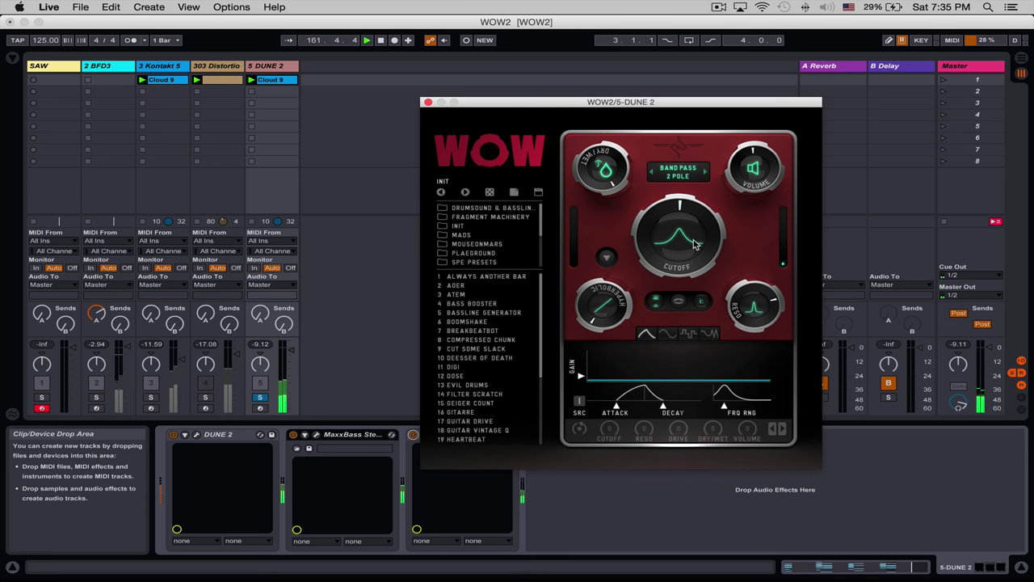
{"action": "left_click_drag", "start_coordinate": [750, 294], "coordinate": [727, 370]}
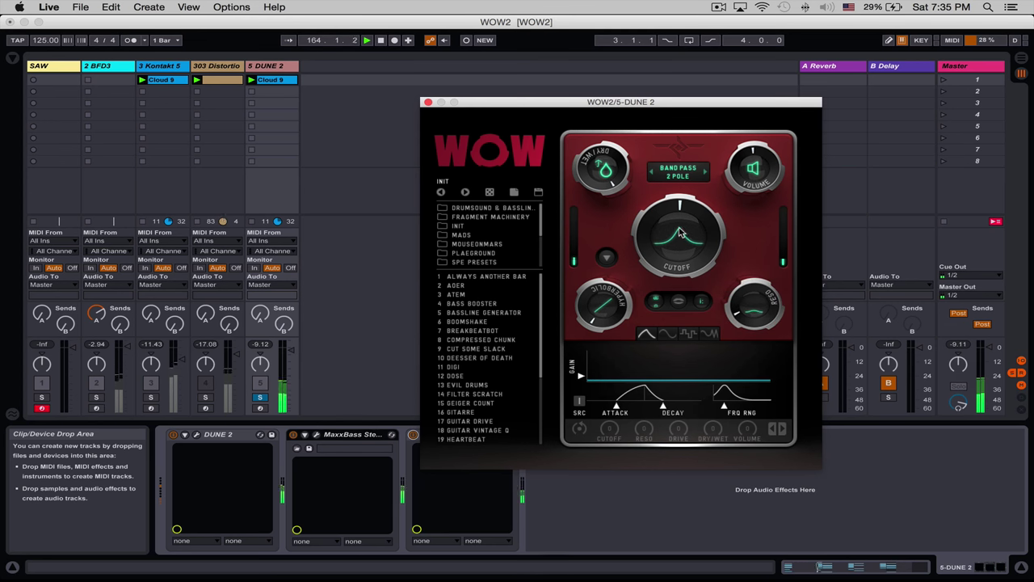
{"action": "mouse_move", "coordinate": [741, 297]}
{"action": "left_mouse_down"}
{"action": "mouse_move", "coordinate": [740, 342]}
{"action": "mouse_move", "coordinate": [742, 291]}
{"action": "left_mouse_up"}
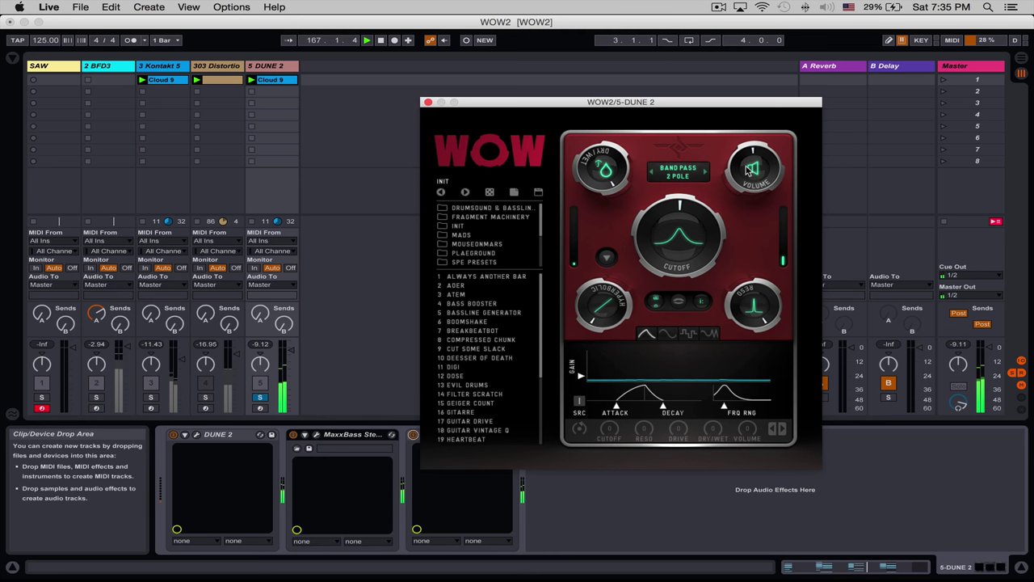
Advance through the remaining Band Pass types to Mid Boost and sweep its cutoff, leaving it just above the midpoint
{"action": "left_click", "coordinate": [706, 175]}
{"action": "left_click", "coordinate": [706, 174]}
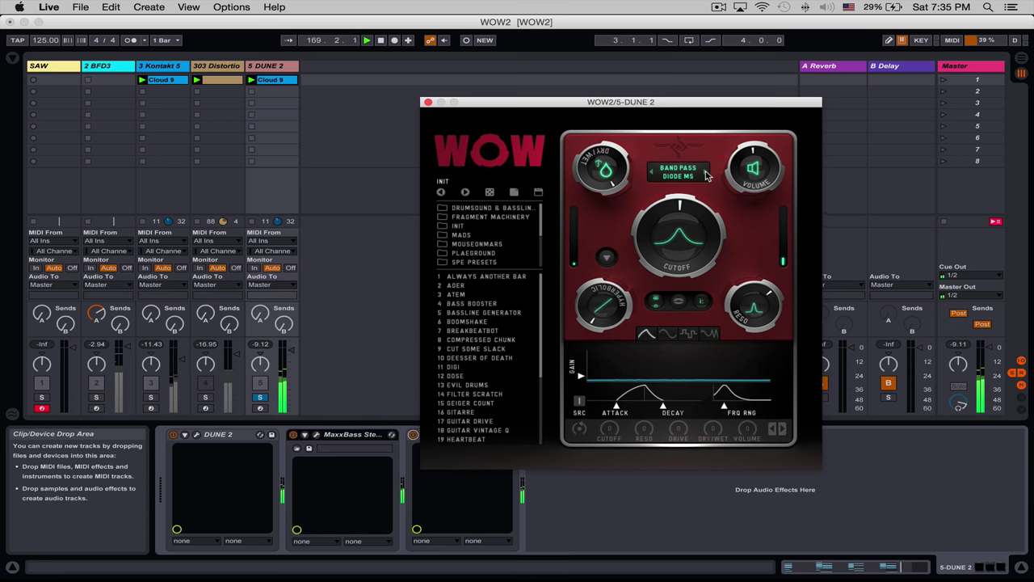
{"action": "left_click", "coordinate": [706, 175]}
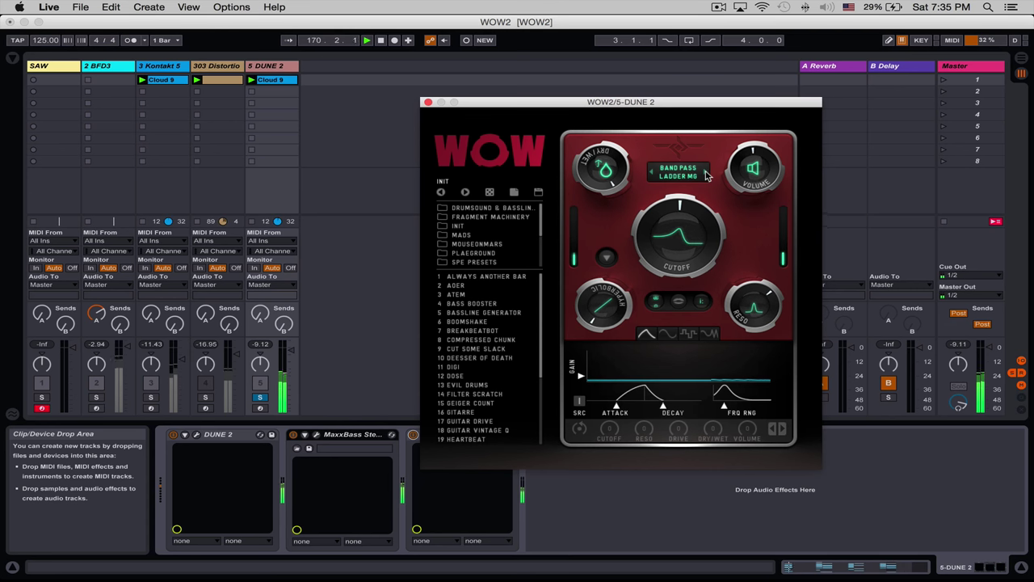
{"action": "left_click", "coordinate": [706, 175]}
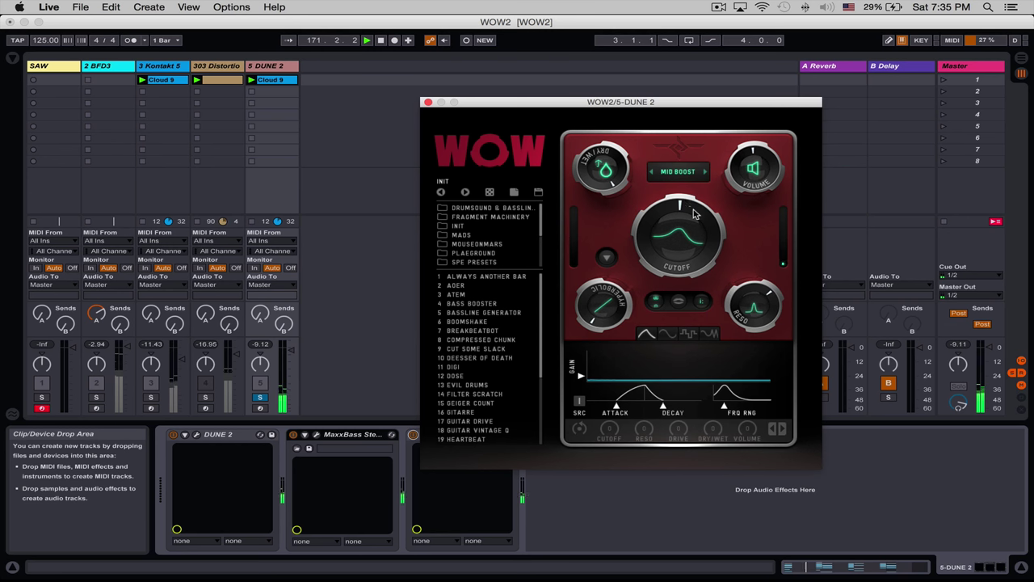
{"action": "left_click", "coordinate": [676, 174]}
{"action": "left_click", "coordinate": [749, 236]}
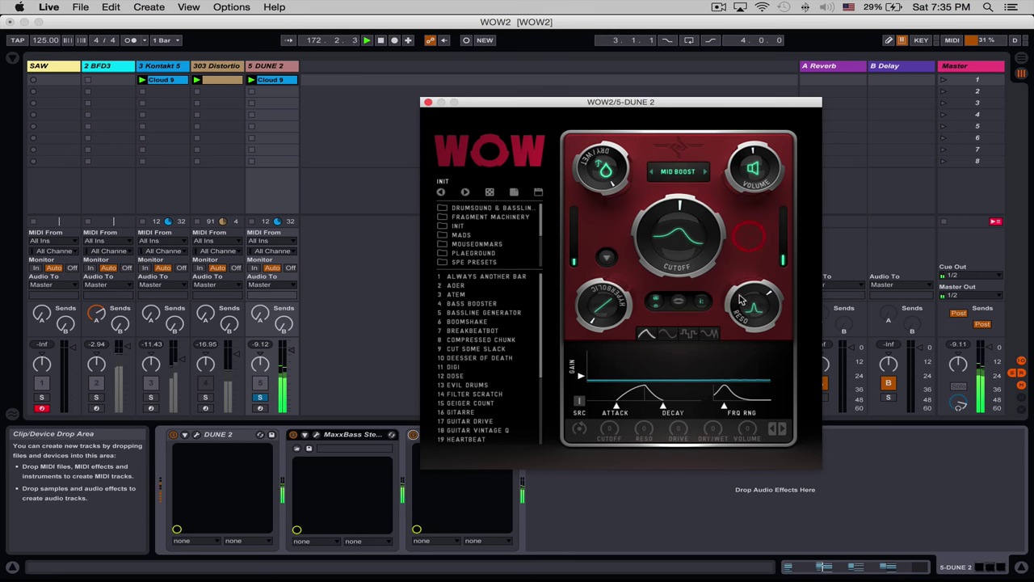
{"action": "mouse_move", "coordinate": [677, 252]}
{"action": "left_mouse_down"}
{"action": "mouse_move", "coordinate": [674, 229]}
{"action": "mouse_move", "coordinate": [689, 202]}
{"action": "mouse_move", "coordinate": [683, 238]}
{"action": "left_mouse_up"}
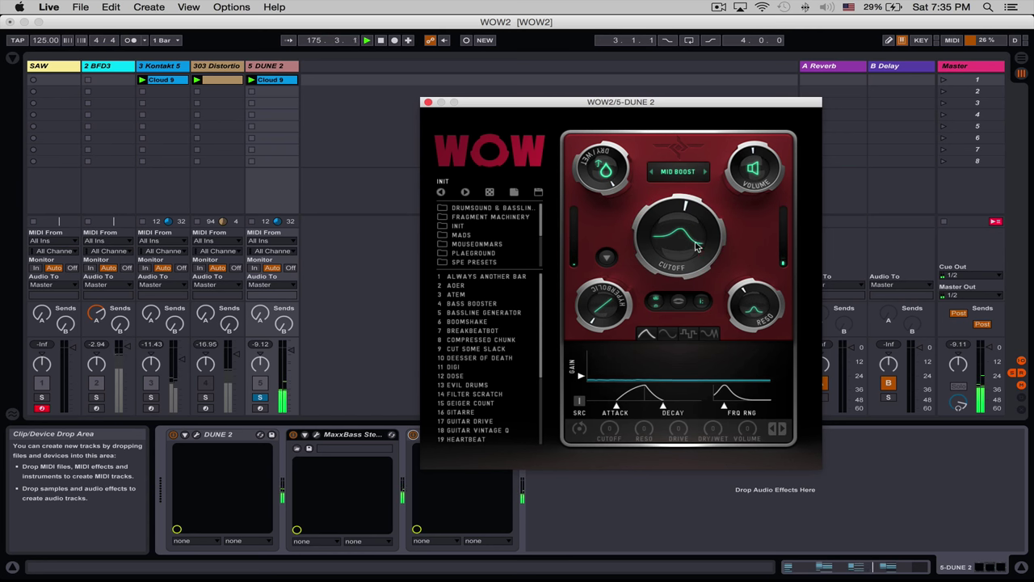
Audition the Peak and Notch filters at high resonance, sweeping the cutoff and leaving it just below the midpoint
{"action": "left_click_drag", "start_coordinate": [741, 302], "coordinate": [702, 175]}
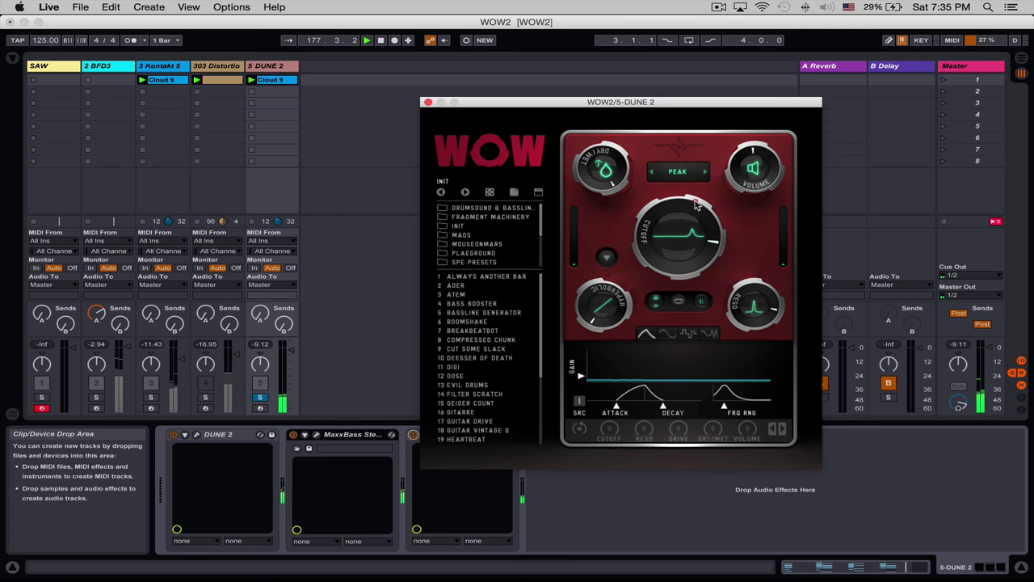
{"action": "left_click_drag", "start_coordinate": [691, 215], "coordinate": [686, 235]}
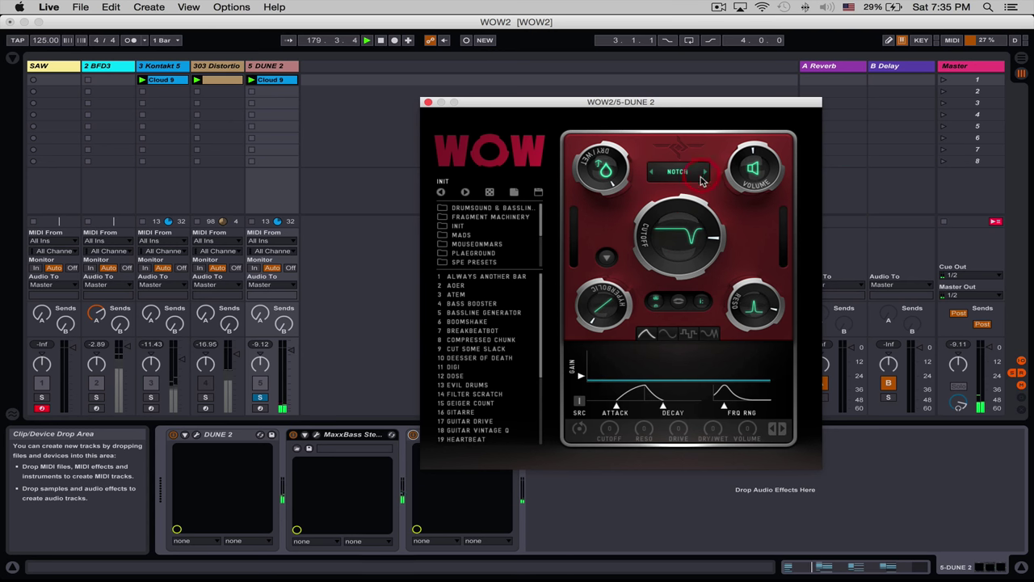
{"action": "left_click_drag", "start_coordinate": [687, 202], "coordinate": [684, 247]}
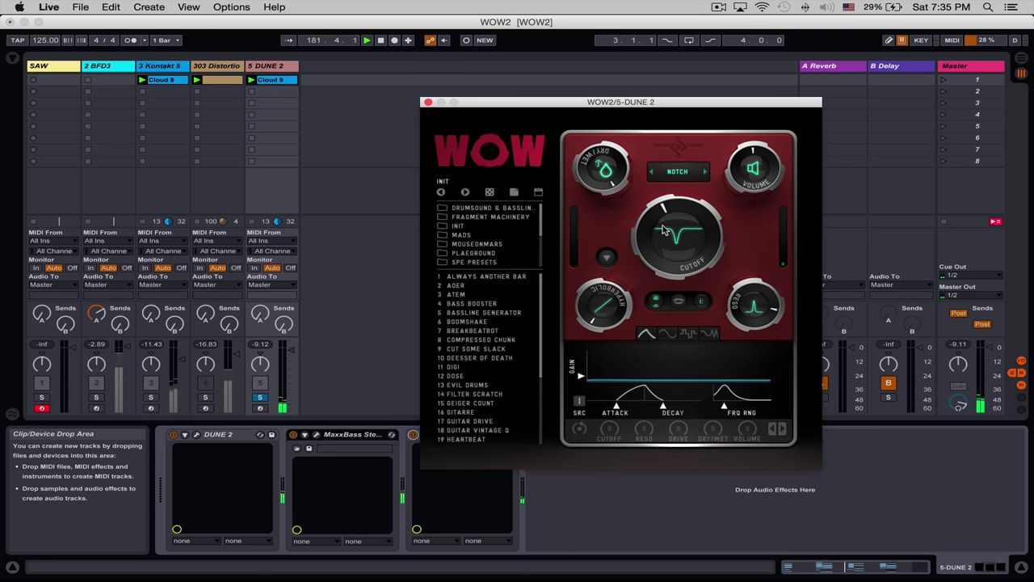
Change the filter to Comb and bring both the cutoff and the resonance down to minimum
{"action": "left_click_drag", "start_coordinate": [744, 289], "coordinate": [725, 356]}
{"action": "left_click_drag", "start_coordinate": [671, 225], "coordinate": [664, 267]}
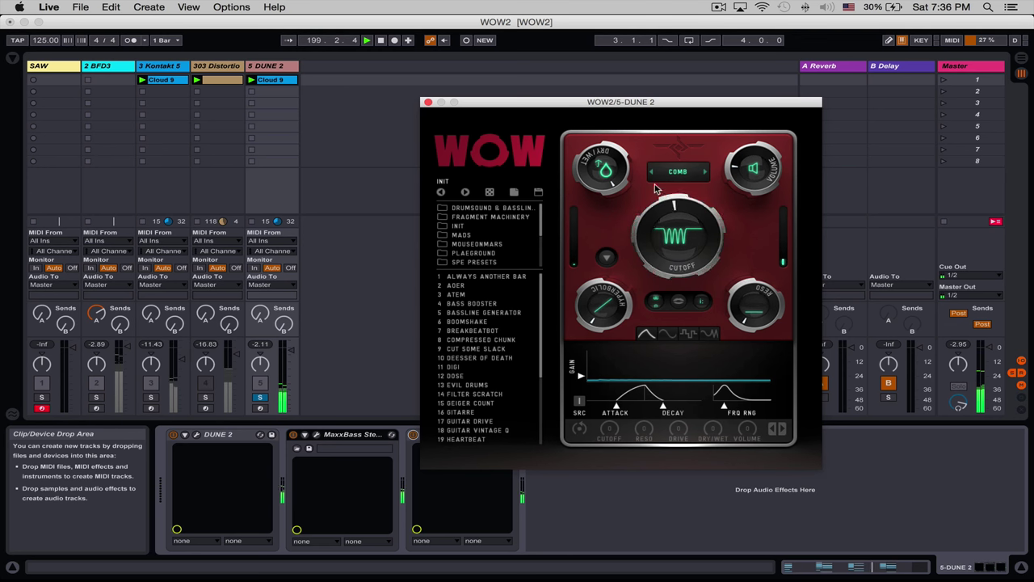
{"action": "left_click_drag", "start_coordinate": [649, 261], "coordinate": [716, 346]}
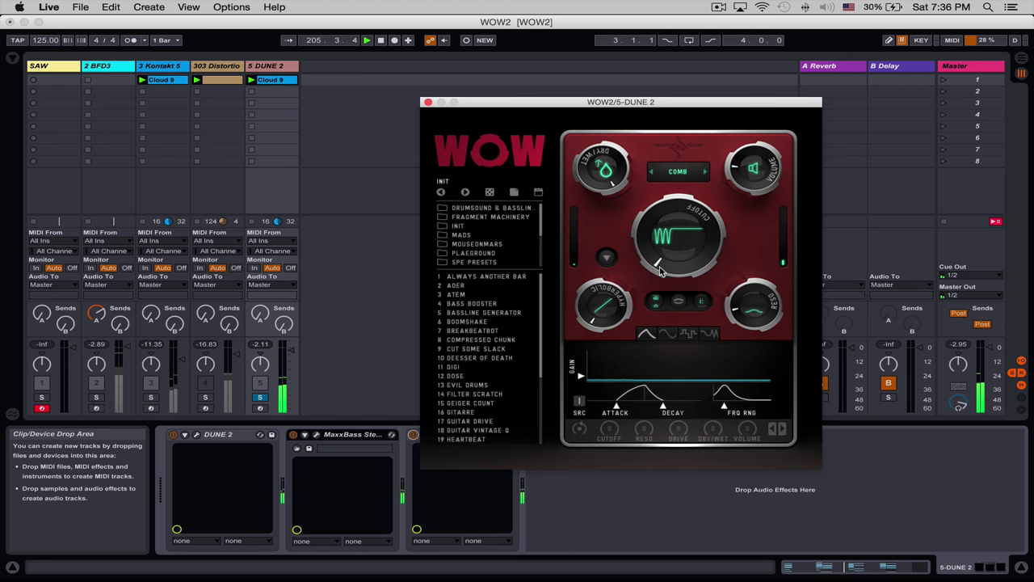
{"action": "mouse_move", "coordinate": [660, 271]}
{"action": "left_mouse_down"}
{"action": "mouse_move", "coordinate": [671, 178]}
{"action": "mouse_move", "coordinate": [658, 274]}
{"action": "mouse_move", "coordinate": [665, 315]}
{"action": "mouse_move", "coordinate": [648, 280]}
{"action": "left_mouse_up"}
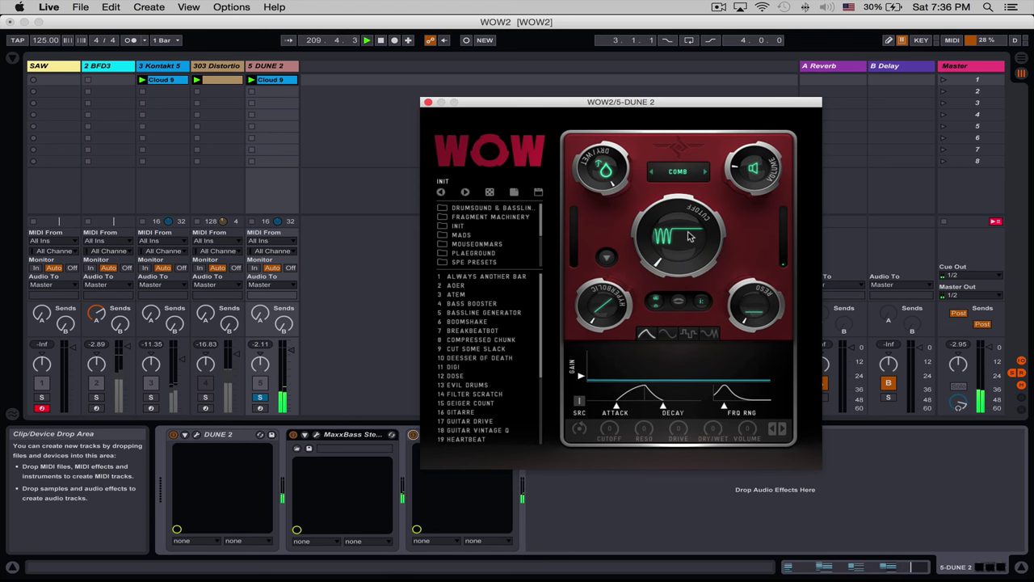
Enable vowel mode on the Comb filter with U as the first vowel, and sweep the cutoff, ending just above the midpoint
{"action": "left_click", "coordinate": [677, 173]}
{"action": "left_click", "coordinate": [760, 207]}
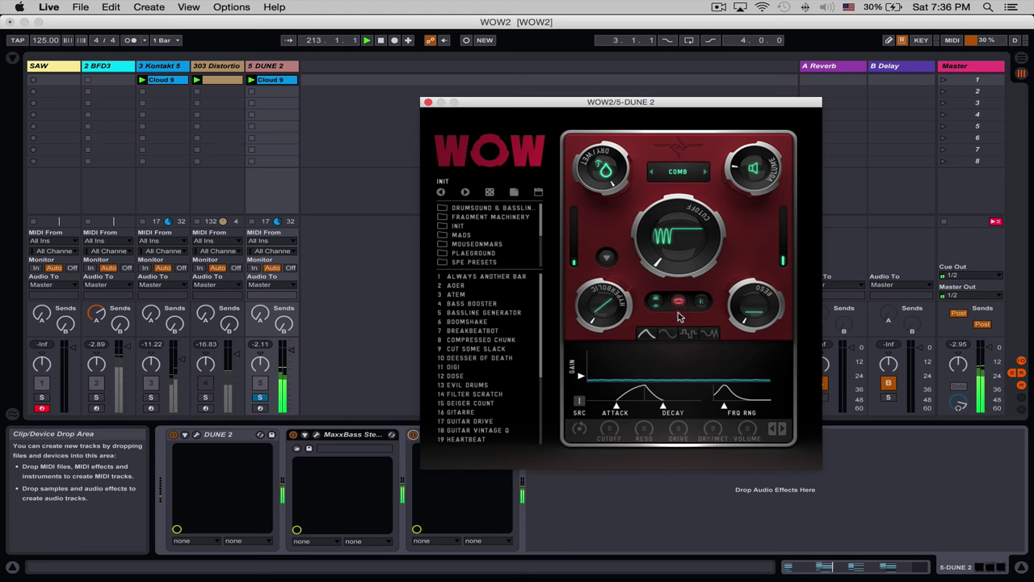
{"action": "left_click_drag", "start_coordinate": [667, 280], "coordinate": [664, 232]}
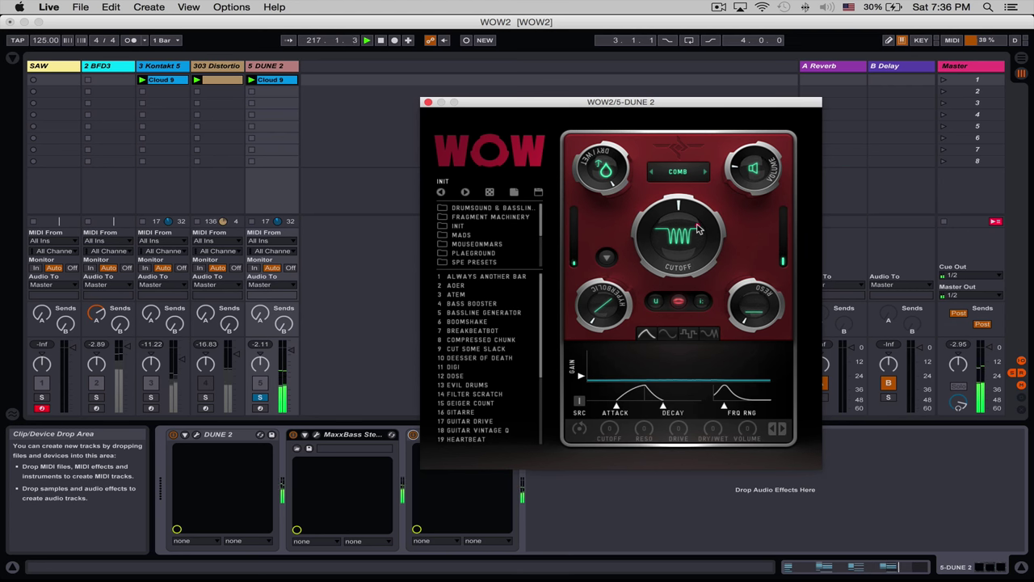
{"action": "left_click_drag", "start_coordinate": [700, 231], "coordinate": [644, 314]}
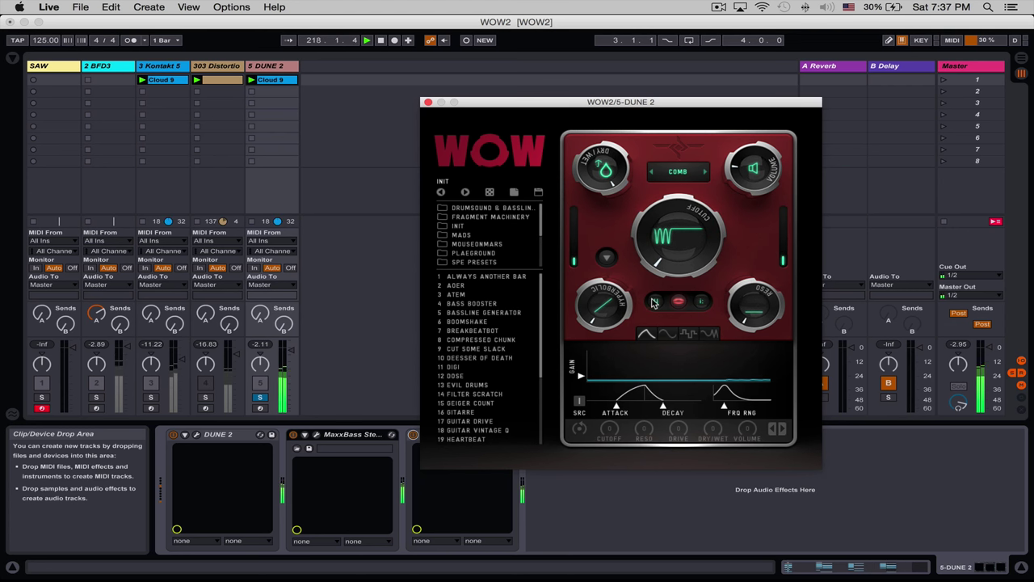
{"action": "left_click_drag", "start_coordinate": [676, 261], "coordinate": [672, 189]}
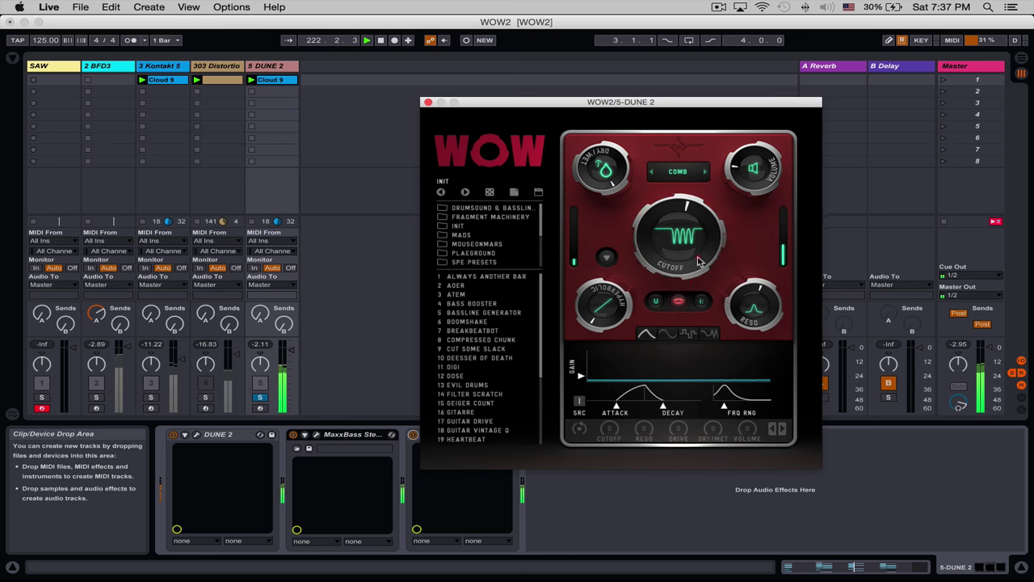
Switch the vowel filter to Band Pass Diode MS with maximum cutoff and high resonance, and close the plug-in window
{"action": "left_click", "coordinate": [678, 173]}
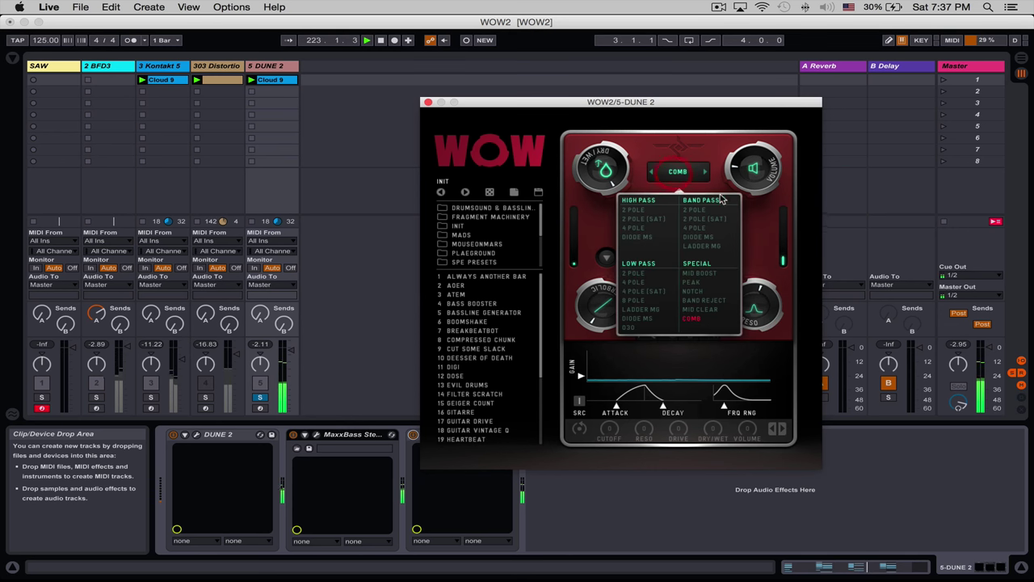
{"action": "left_click", "coordinate": [698, 237]}
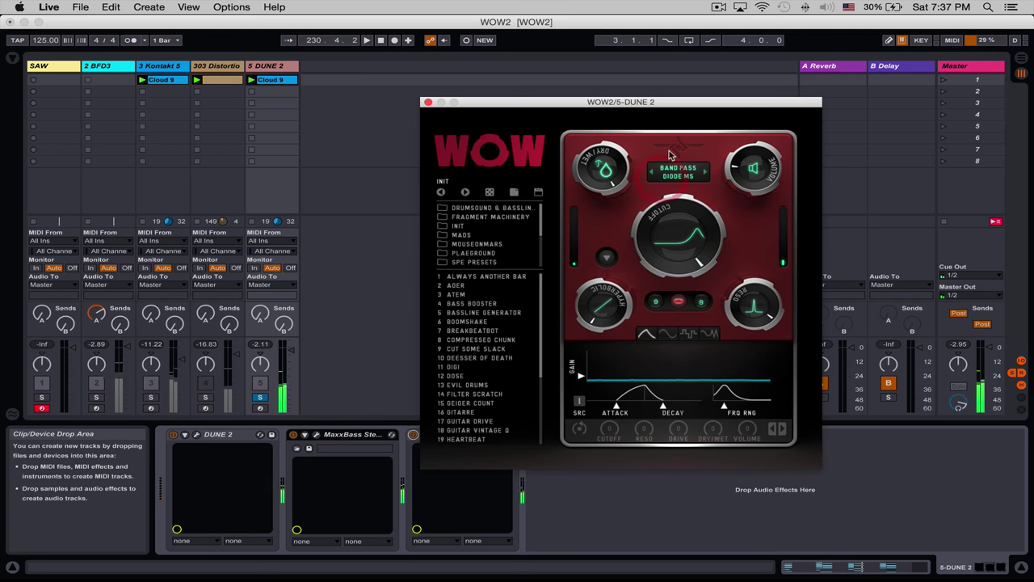
{"action": "left_click", "coordinate": [428, 103]}
Move the solo from the DUNE 2 track to the BFD3 track and show the BFD3 device chain
{"action": "left_click", "coordinate": [260, 397]}
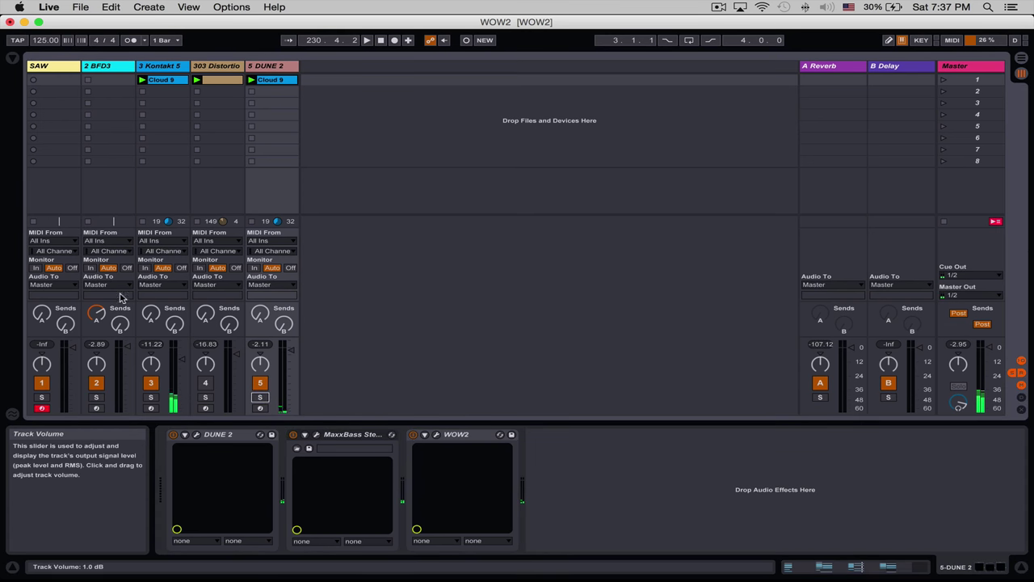
{"action": "left_click", "coordinate": [95, 397]}
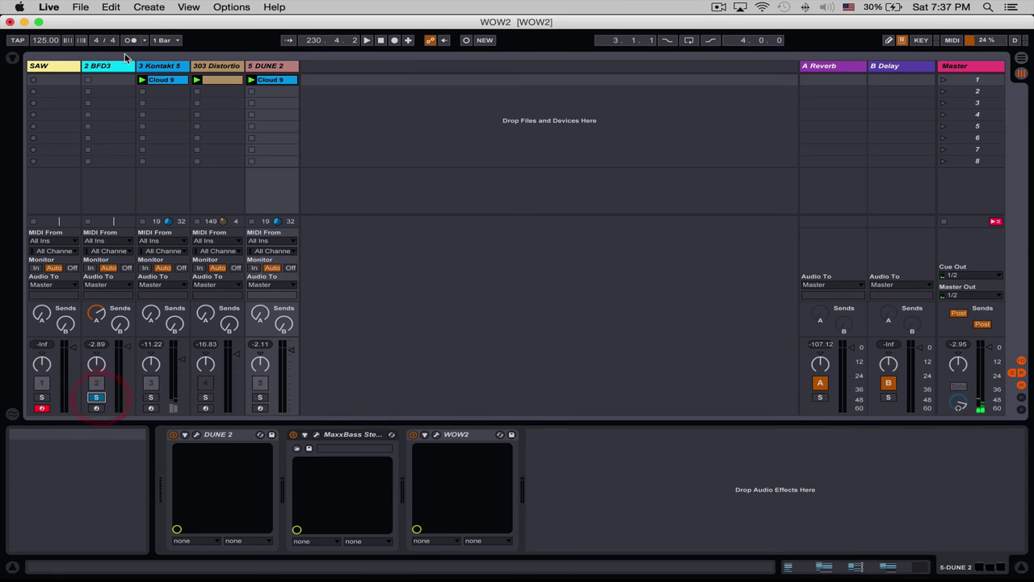
{"action": "left_click", "coordinate": [123, 66]}
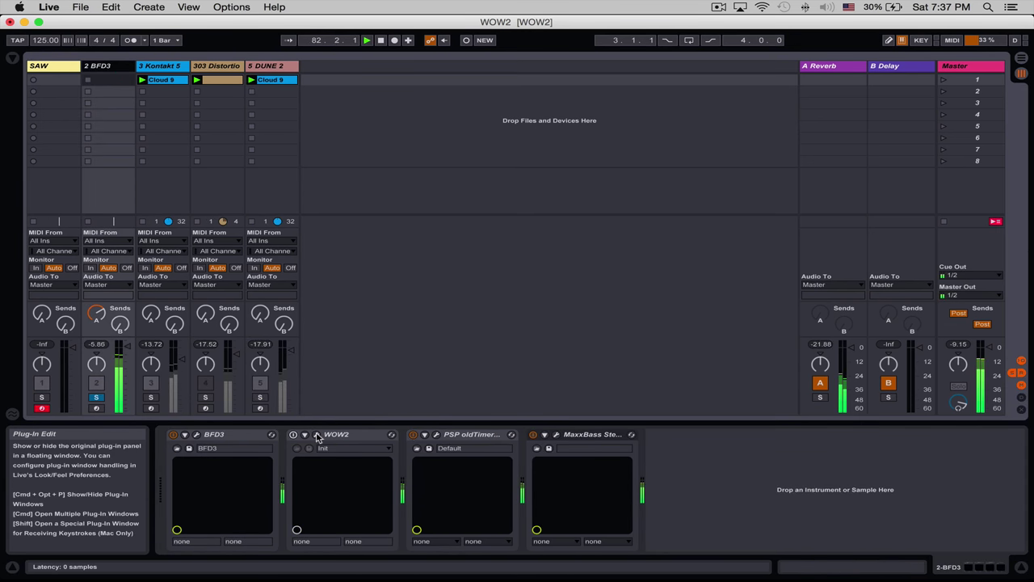
Open the WOW2 plug-in on the BFD3 track and lower the track's volume slightly
{"action": "left_click", "coordinate": [316, 434]}
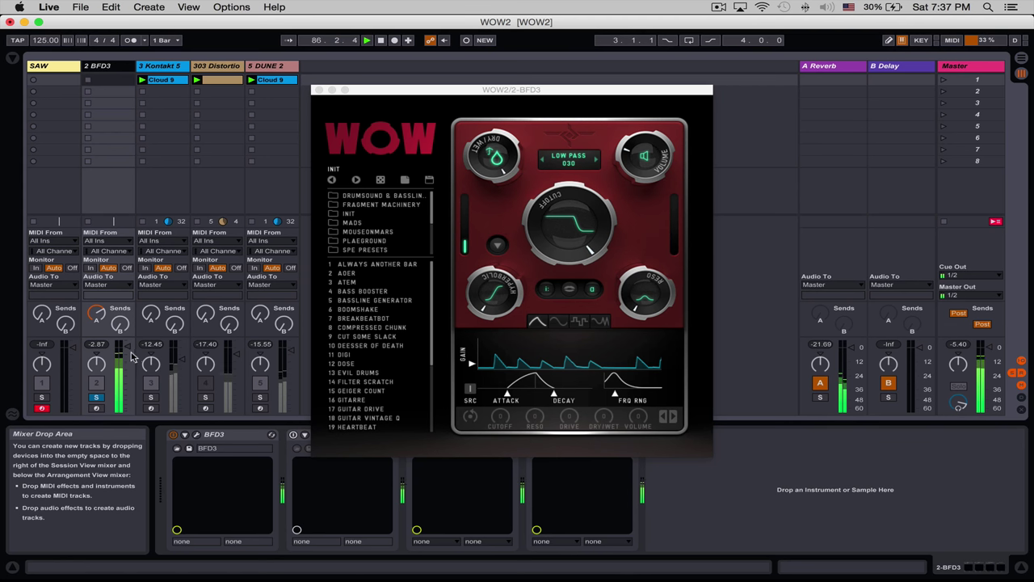
{"action": "left_click_drag", "start_coordinate": [127, 347], "coordinate": [126, 356]}
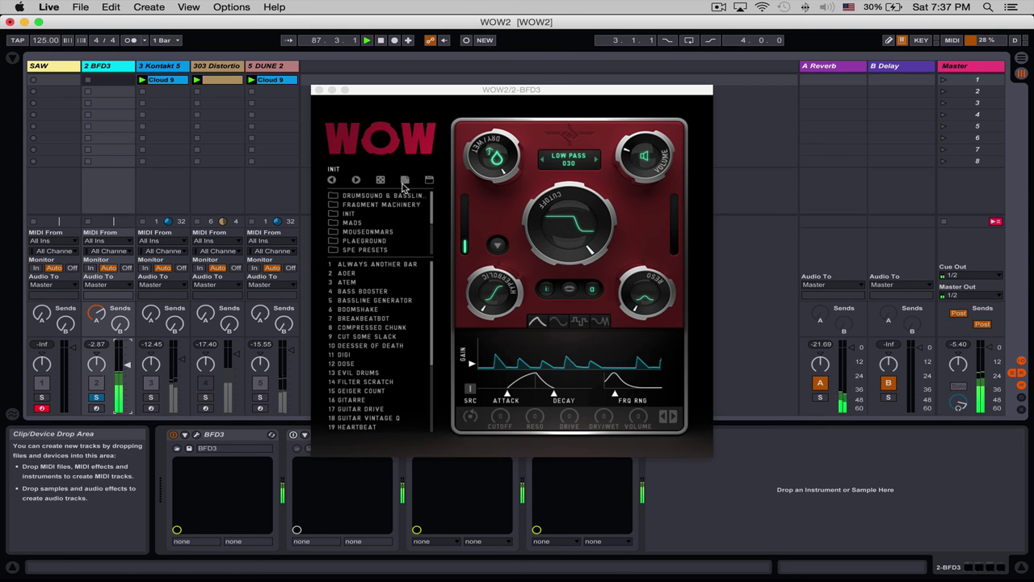
Activate WOW2 on the BFD3 track and audition its presets in order from Messerschliff through the Mikes Drums series to Spritzer
{"action": "left_click", "coordinate": [358, 181]}
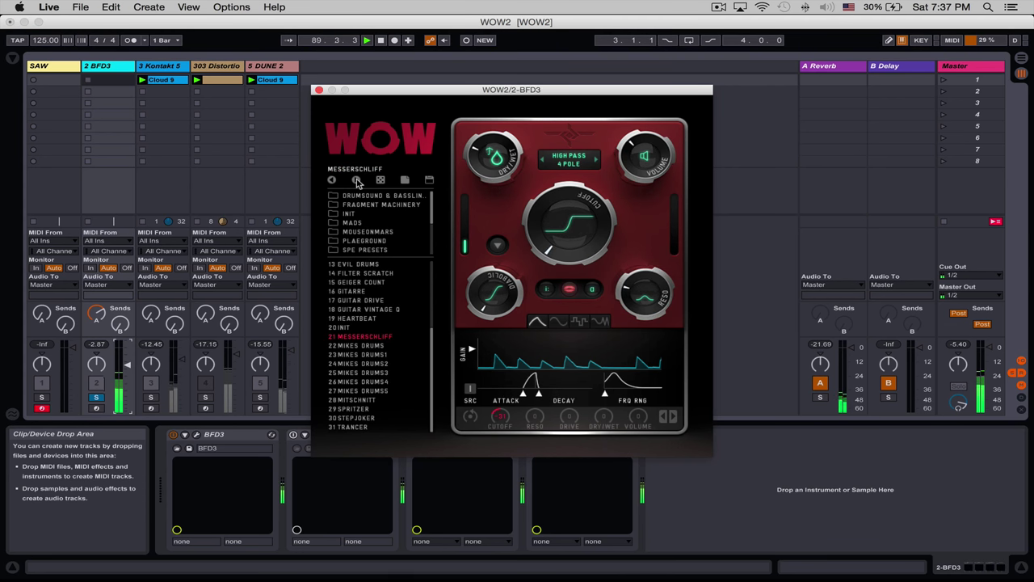
{"action": "left_click", "coordinate": [358, 181]}
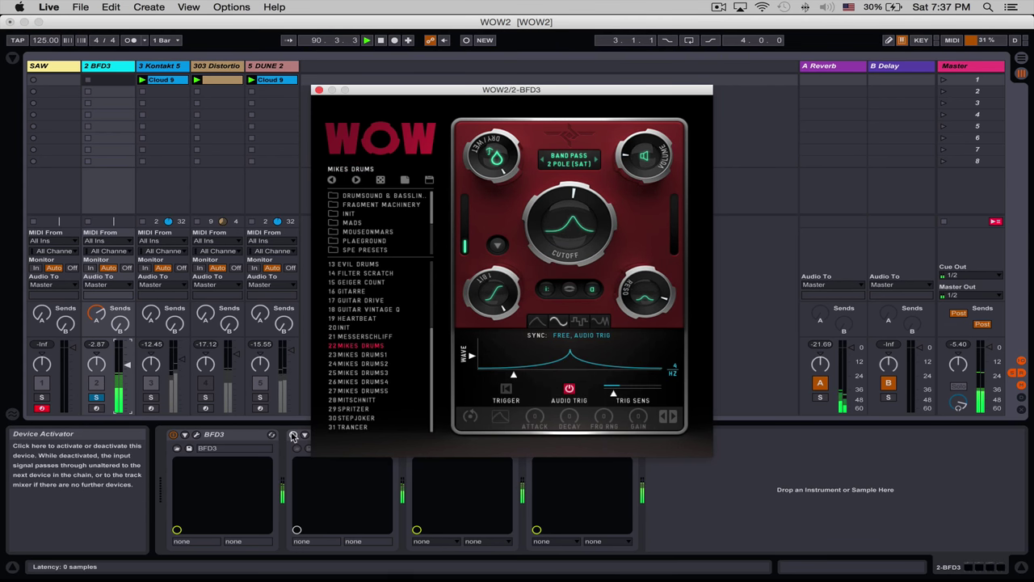
{"action": "left_click", "coordinate": [358, 181]}
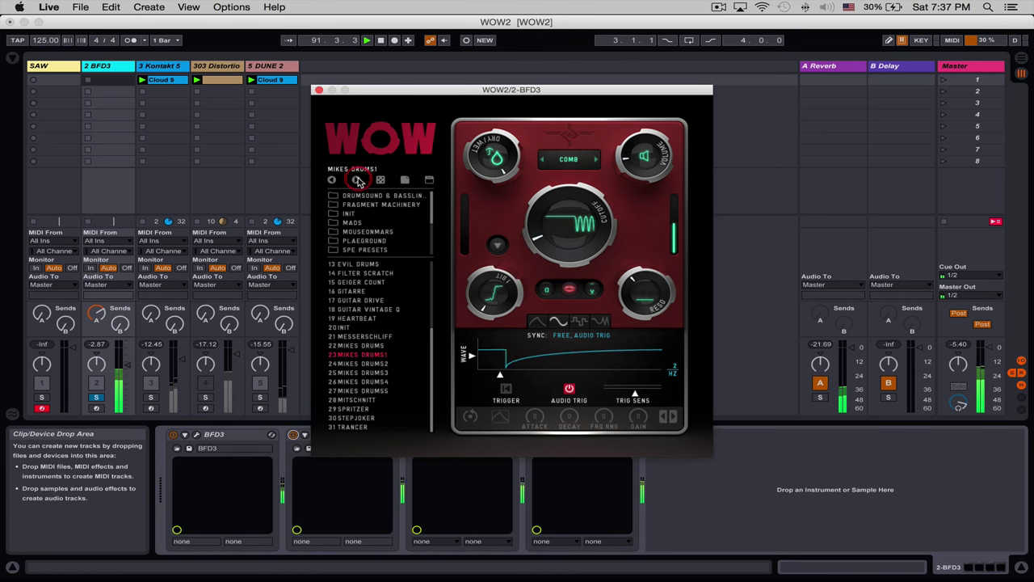
{"action": "left_click", "coordinate": [358, 181]}
{"action": "left_click", "coordinate": [358, 181]}
{"action": "left_click", "coordinate": [358, 181]}
{"action": "left_click", "coordinate": [358, 181]}
{"action": "left_click", "coordinate": [358, 181]}
{"action": "left_click", "coordinate": [358, 181]}
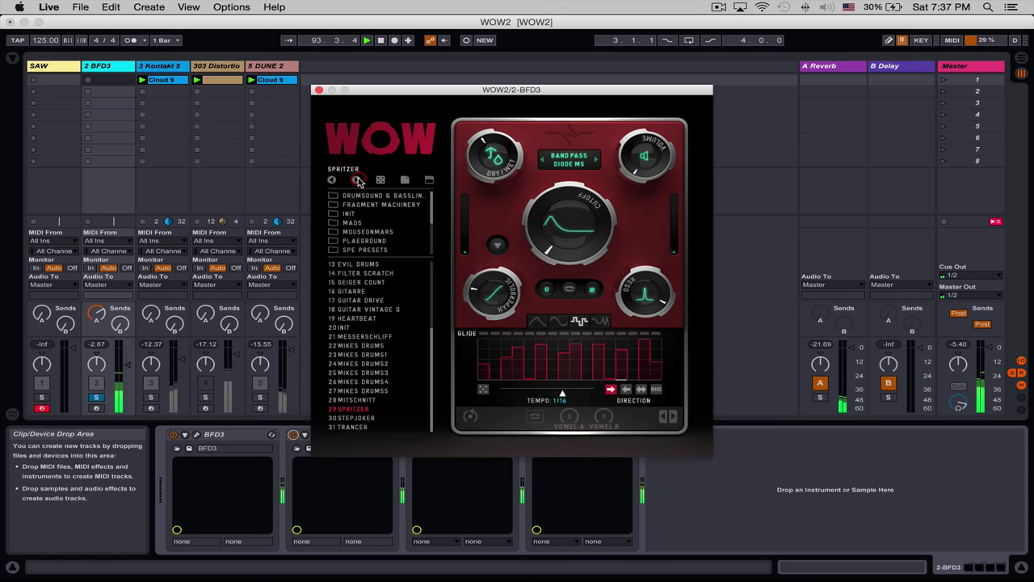
Load the Bar Battle Laser preset from the Torley folder and open the Vespers preset folder
{"action": "scroll", "coordinate": [364, 228], "scroll_direction": "down", "scroll_amount": 3}
{"action": "left_click", "coordinate": [368, 231]}
{"action": "left_click", "coordinate": [371, 310]}
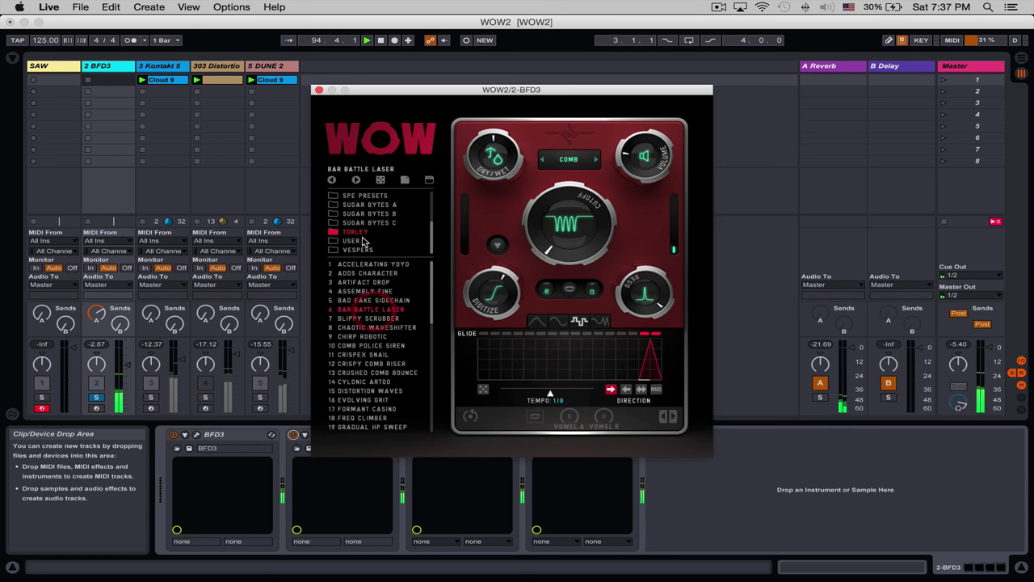
{"action": "left_click", "coordinate": [399, 249]}
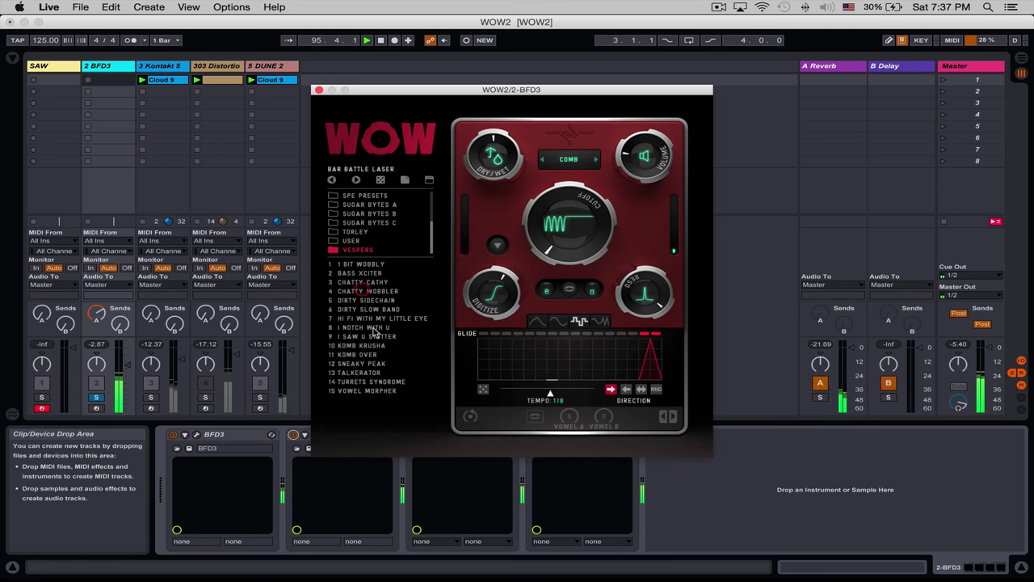
Audition I Saw U Stutter from the Vespers folder and Der Kessel Kocht from the Mouseonmars folder
{"action": "left_click", "coordinate": [370, 347]}
{"action": "left_click", "coordinate": [368, 336]}
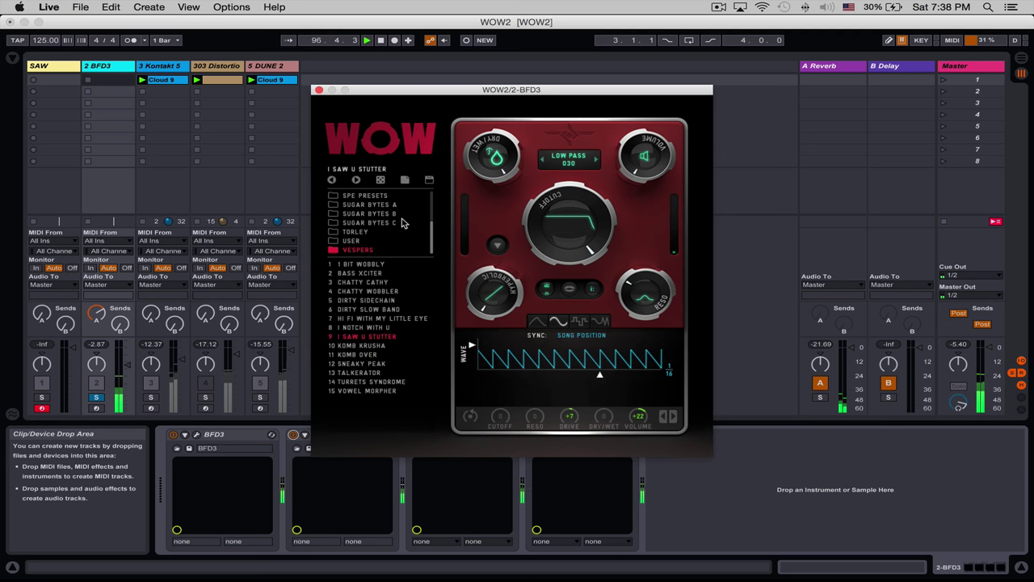
{"action": "scroll", "coordinate": [434, 226], "scroll_direction": "up", "scroll_amount": 3}
{"action": "left_click", "coordinate": [367, 213]}
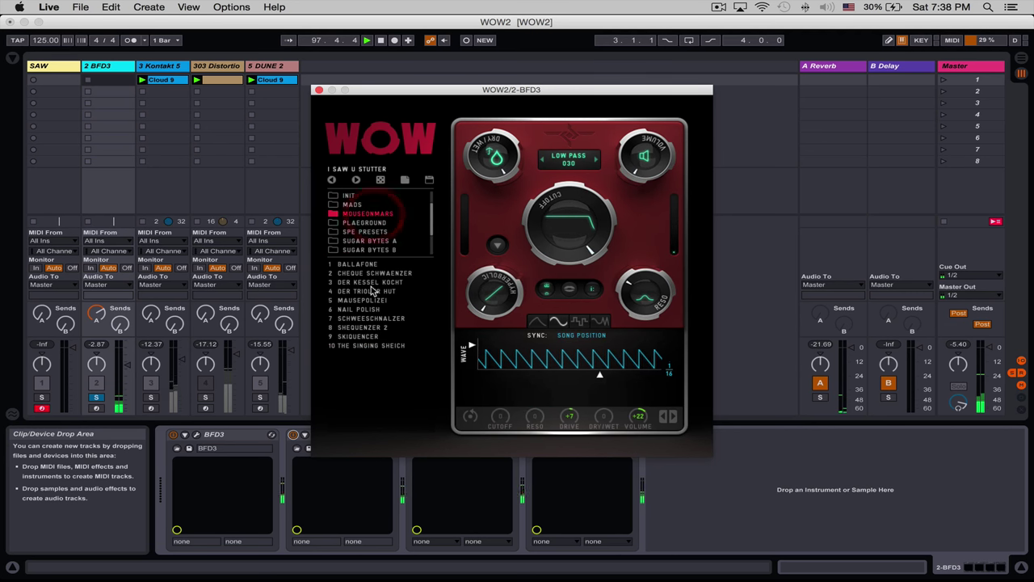
{"action": "left_click", "coordinate": [380, 282]}
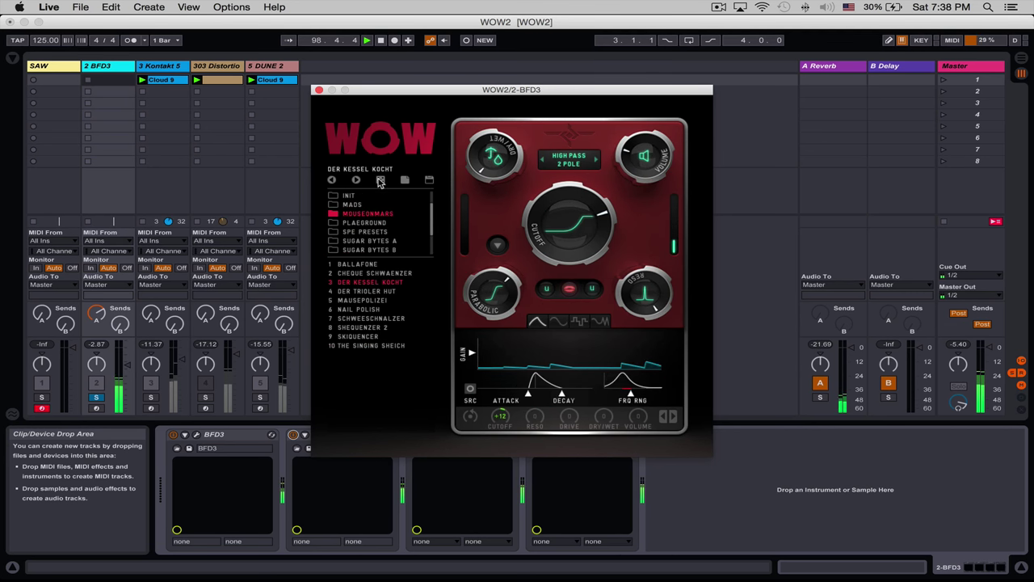
Load a series of random WOW2 presets to audition them on the BFD3 drums
{"action": "left_click", "coordinate": [381, 180]}
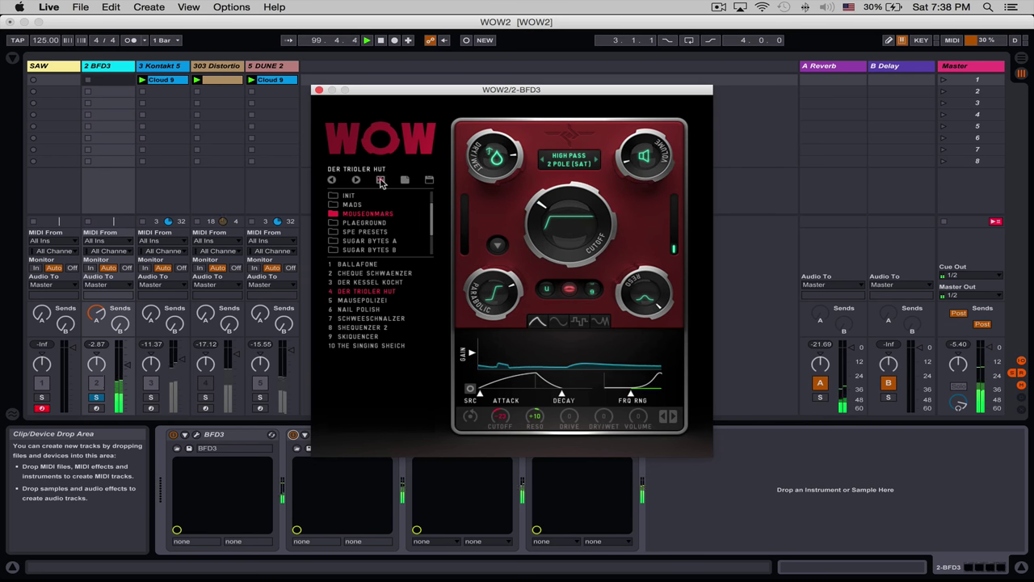
{"action": "left_click", "coordinate": [381, 181]}
{"action": "left_click", "coordinate": [381, 181]}
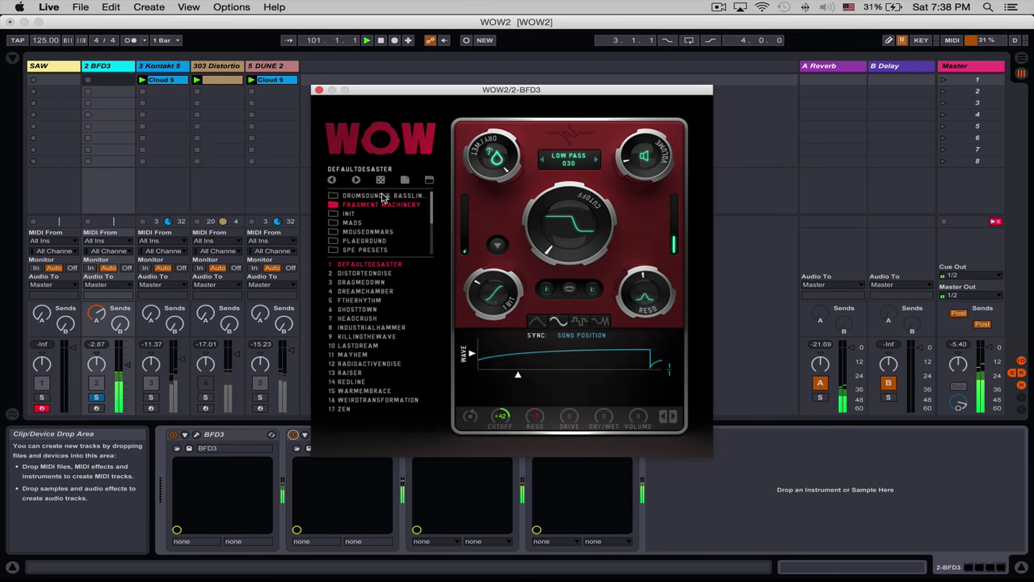
{"action": "left_click", "coordinate": [381, 181]}
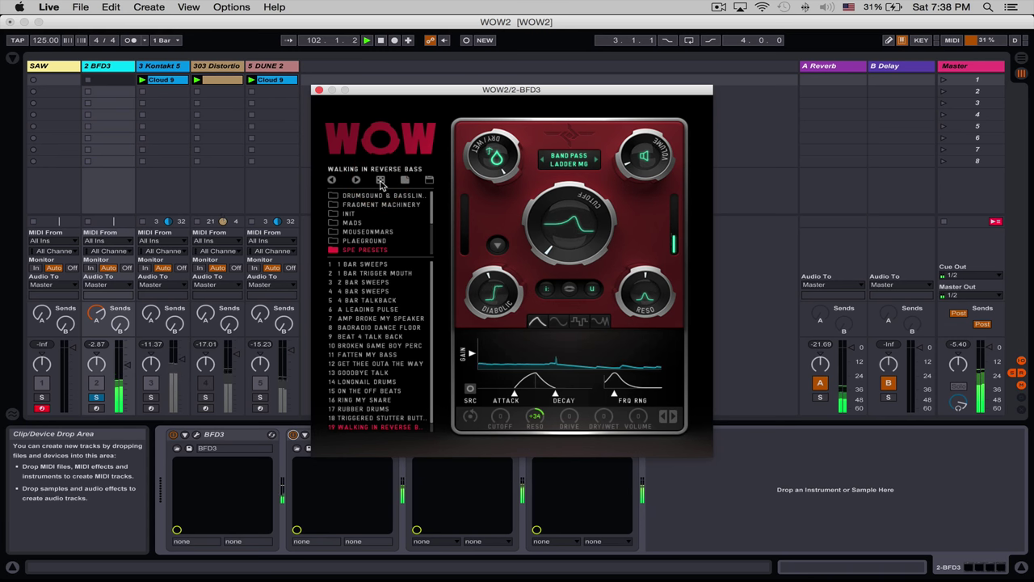
{"action": "left_click", "coordinate": [381, 181]}
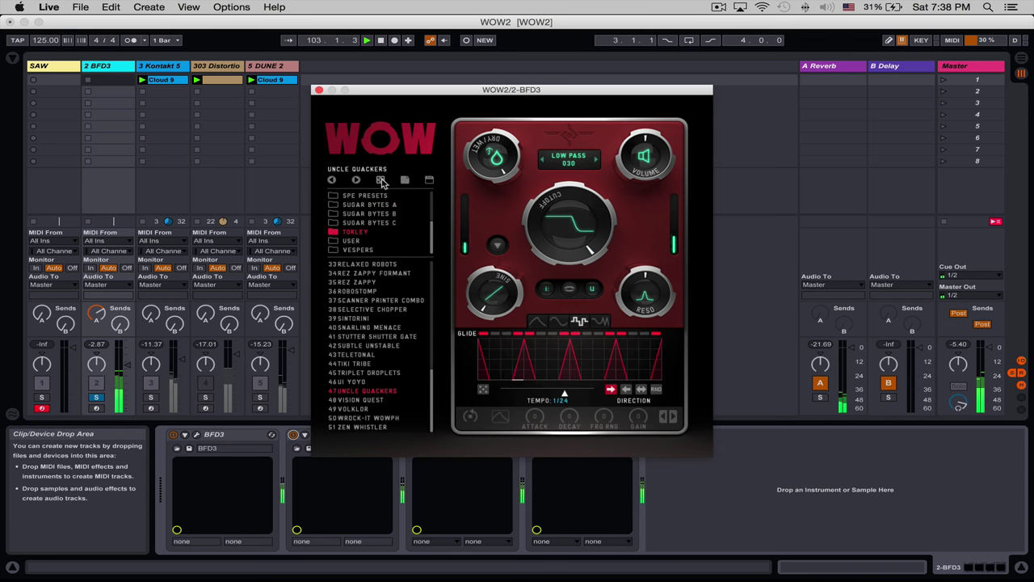
{"action": "left_click", "coordinate": [382, 180]}
{"action": "left_click", "coordinate": [381, 180]}
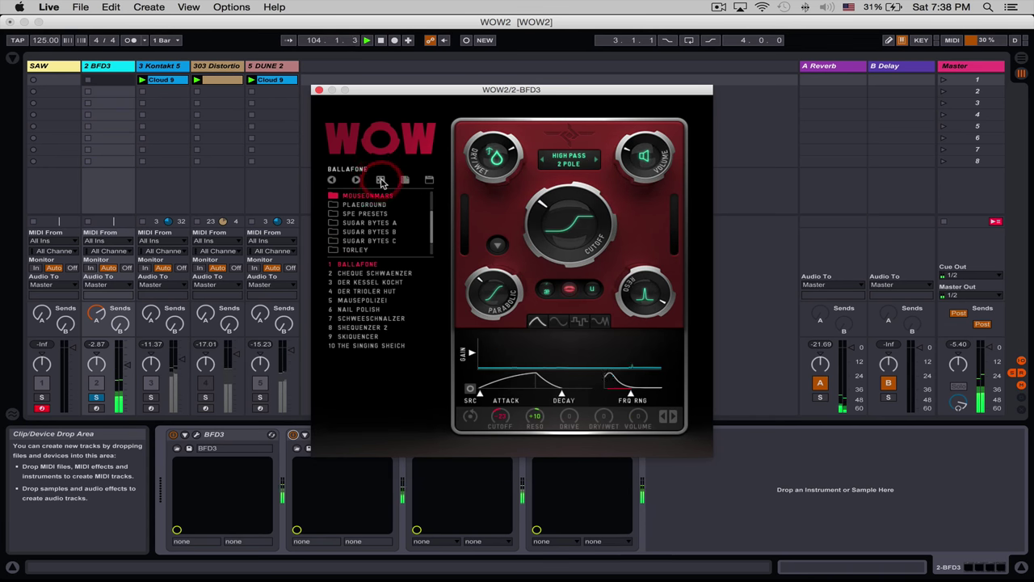
{"action": "left_click", "coordinate": [382, 180]}
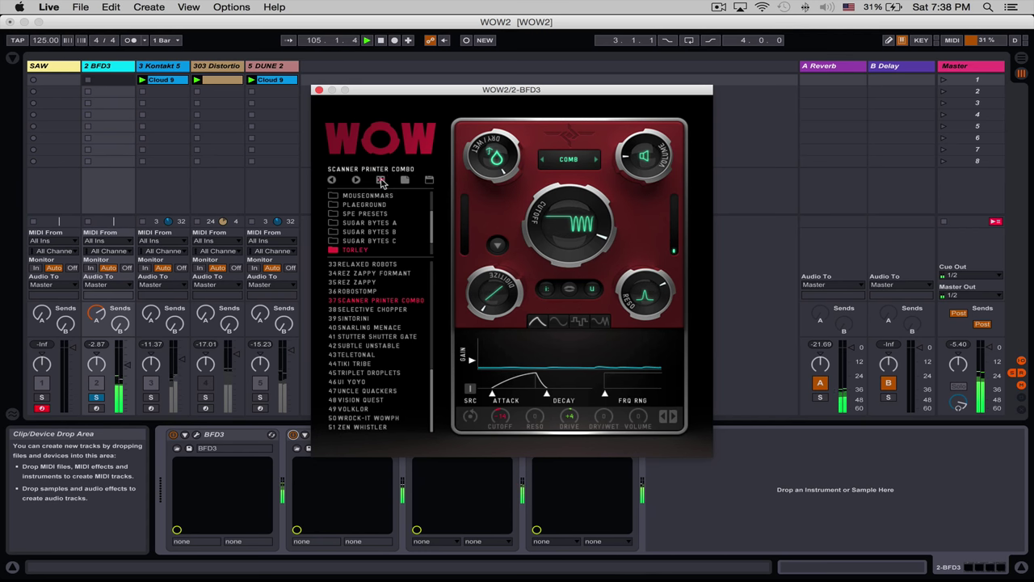
{"action": "left_click", "coordinate": [381, 180]}
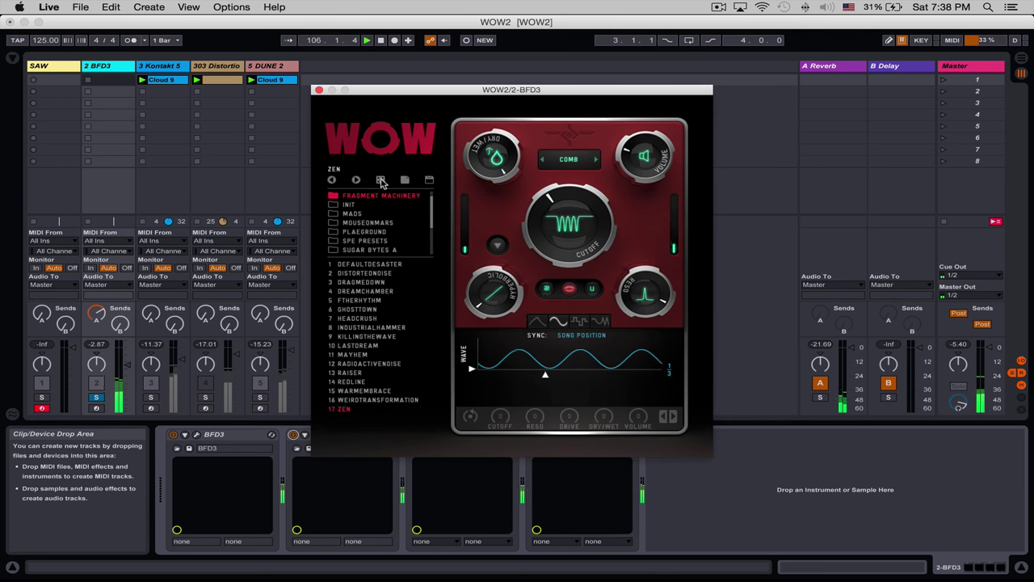
{"action": "left_click", "coordinate": [381, 180]}
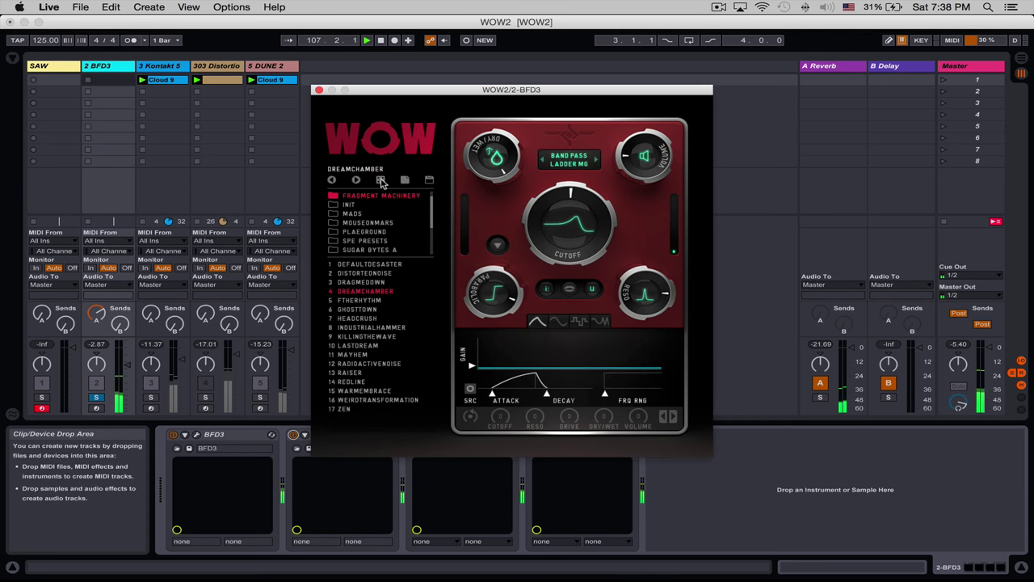
{"action": "left_click", "coordinate": [381, 180]}
Reset WOW2 to its Init preset and shorten the envelope follower's attack slightly
{"action": "left_click", "coordinate": [406, 180]}
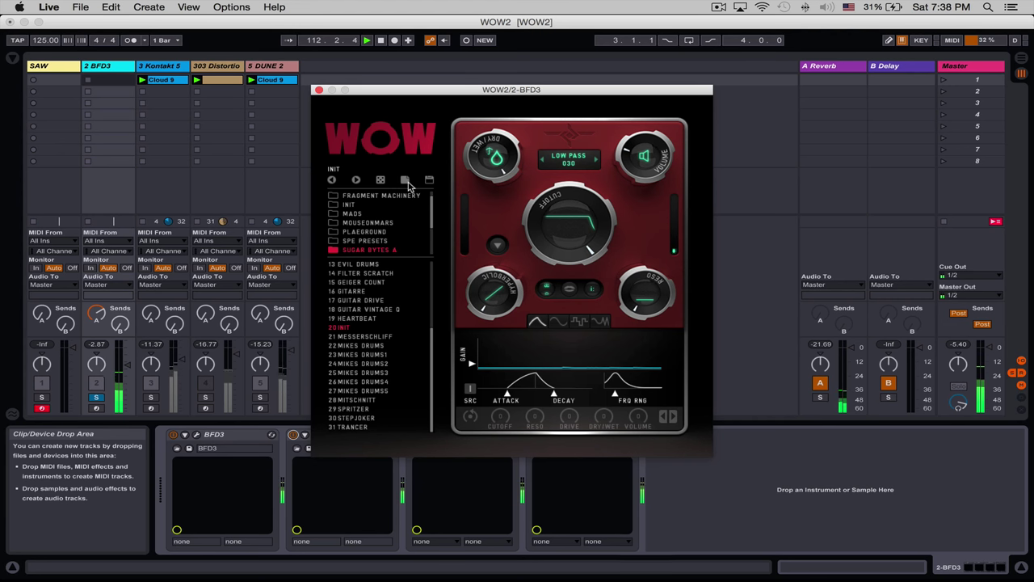
{"action": "left_click_drag", "start_coordinate": [127, 365], "coordinate": [126, 348]}
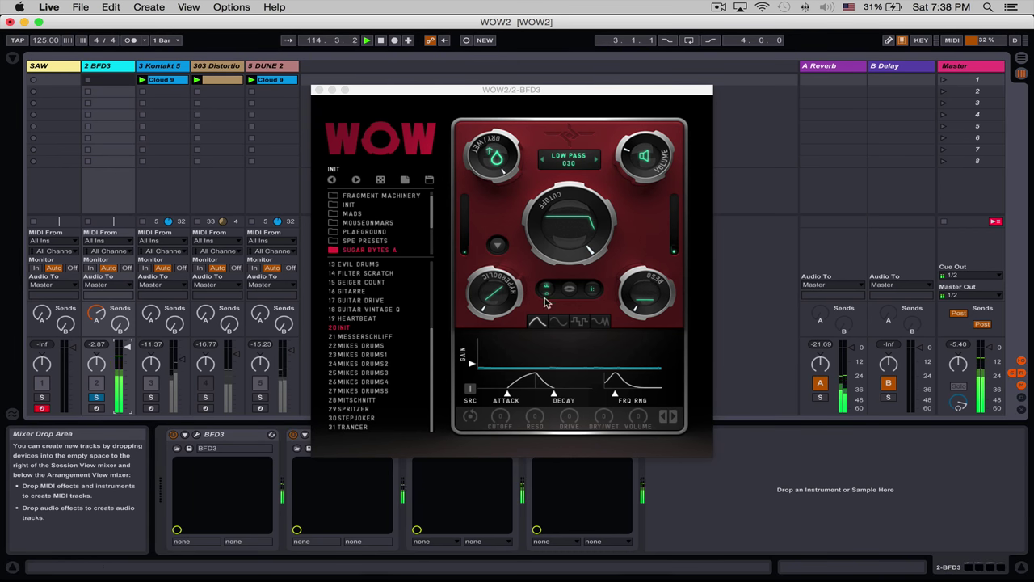
{"action": "left_click", "coordinate": [508, 394]}
{"action": "left_click_drag", "start_coordinate": [510, 393], "coordinate": [518, 394]}
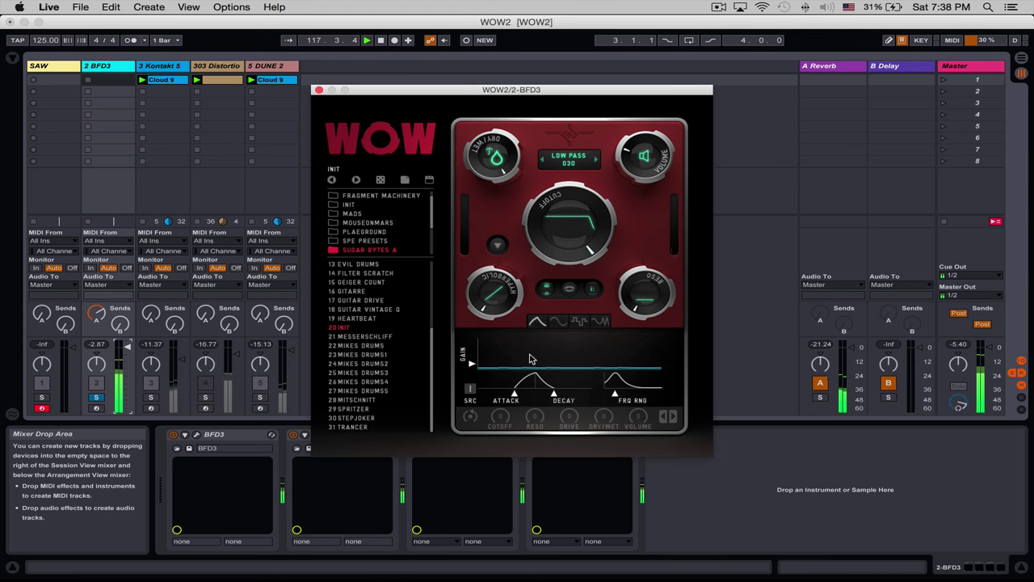
Look through the LFO, step sequencer and wobble modulators, return to the envelope follower and give it a negative cutoff modulation amount
{"action": "left_click", "coordinate": [557, 321]}
{"action": "left_click", "coordinate": [581, 322]}
{"action": "left_click", "coordinate": [600, 321]}
{"action": "left_click", "coordinate": [580, 322]}
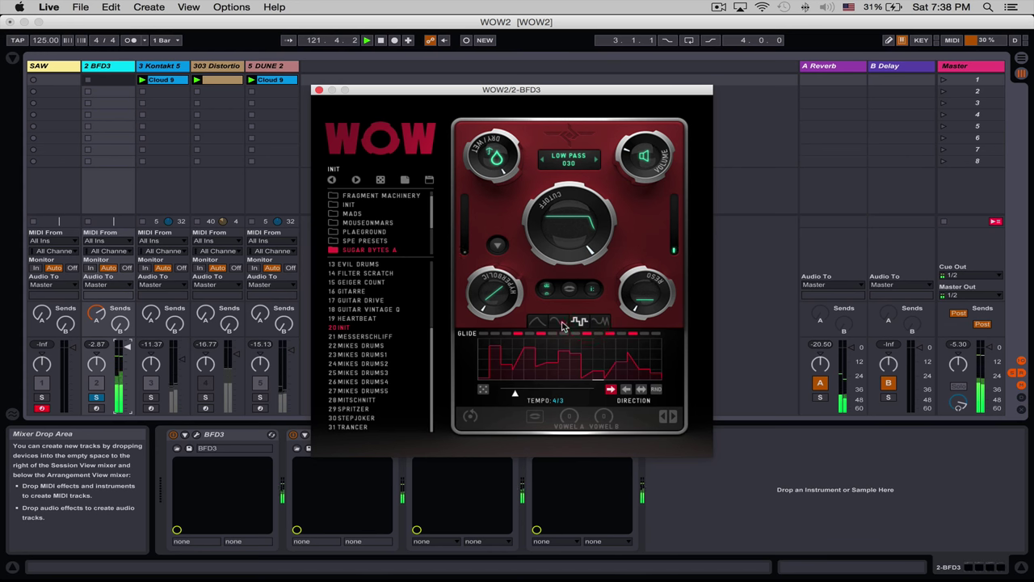
{"action": "left_click", "coordinate": [538, 322]}
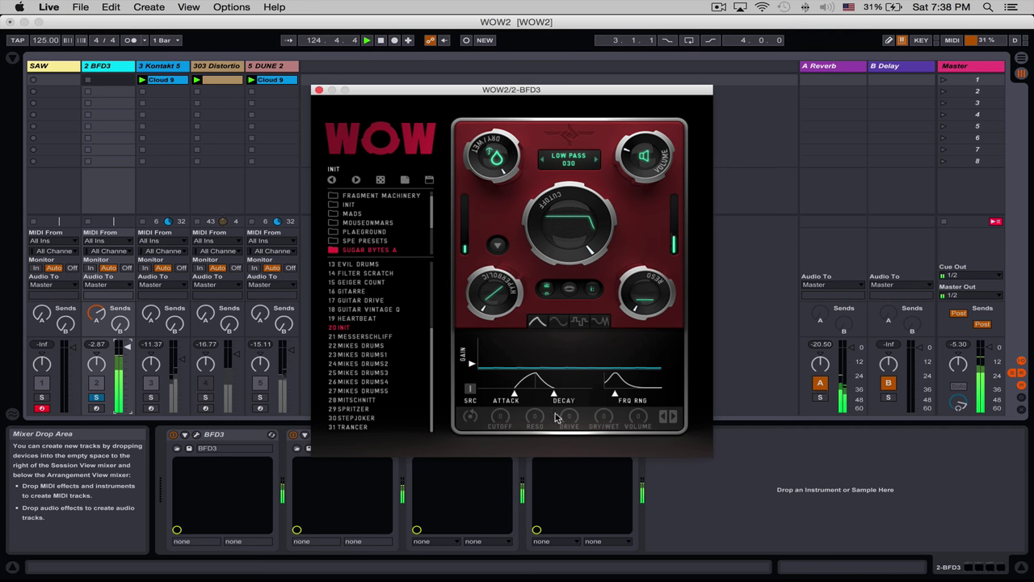
{"action": "left_click_drag", "start_coordinate": [502, 415], "coordinate": [497, 466]}
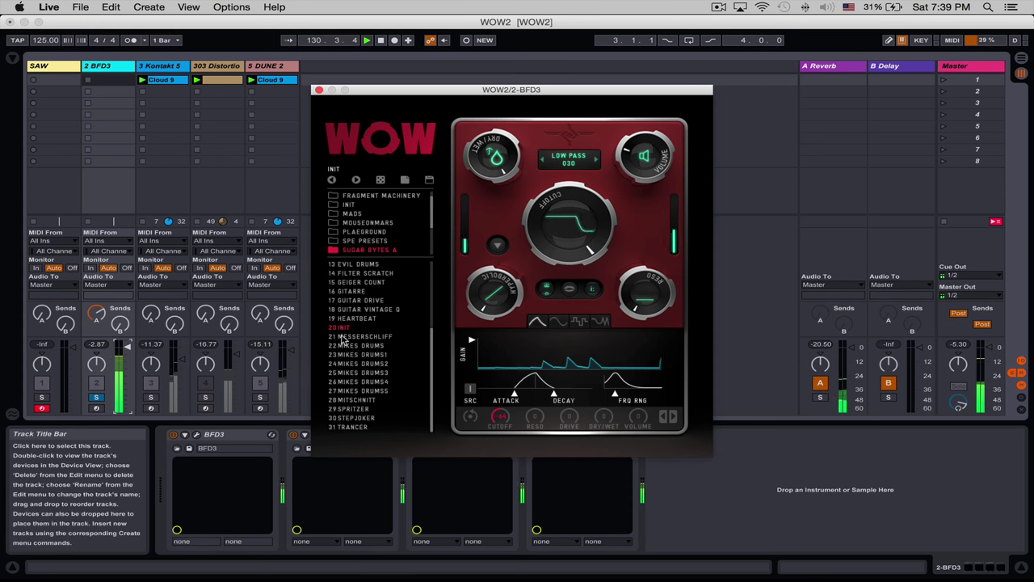
Open the BFD3 drum instrument's window, close it and return to the WOW2 plug-in
{"action": "left_click", "coordinate": [197, 434]}
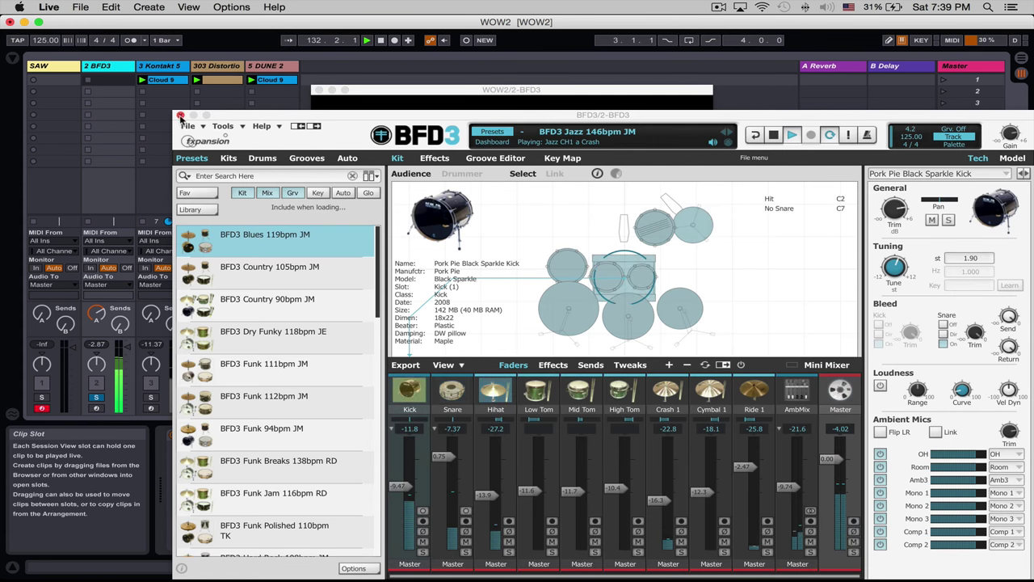
{"action": "left_click", "coordinate": [179, 115]}
{"action": "left_click", "coordinate": [501, 191]}
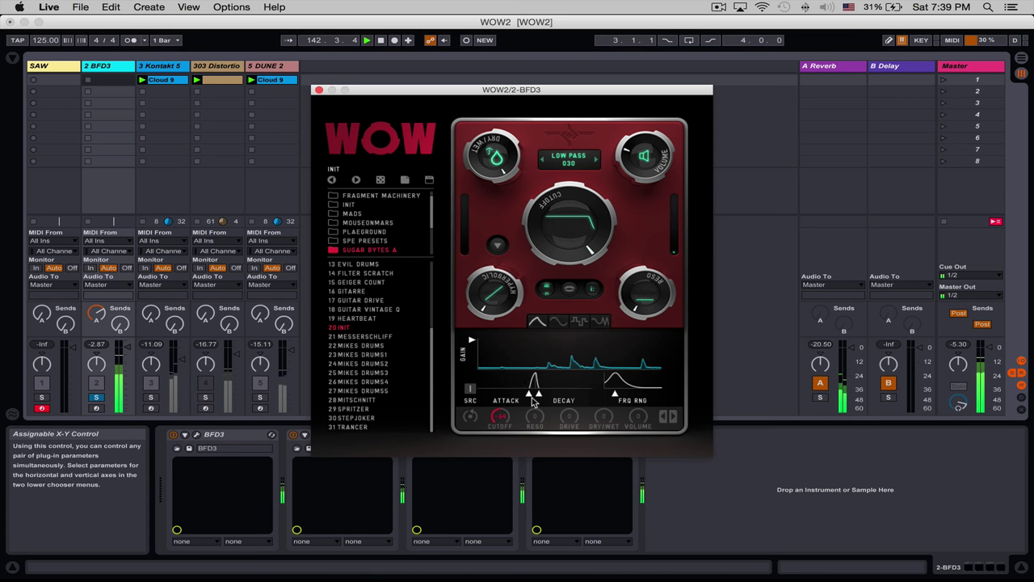
Lengthen the envelope follower's decay, shift its frequency range lower and restart playback
{"action": "left_click_drag", "start_coordinate": [533, 402], "coordinate": [556, 400]}
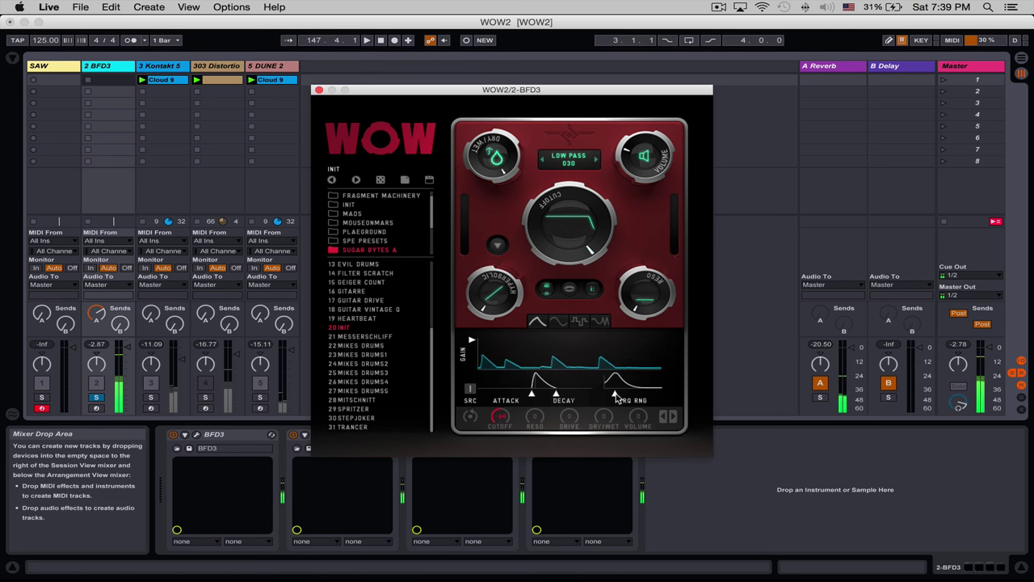
{"action": "mouse_move", "coordinate": [617, 398]}
{"action": "left_mouse_down"}
{"action": "mouse_move", "coordinate": [656, 393]}
{"action": "mouse_move", "coordinate": [611, 393]}
{"action": "left_mouse_up"}
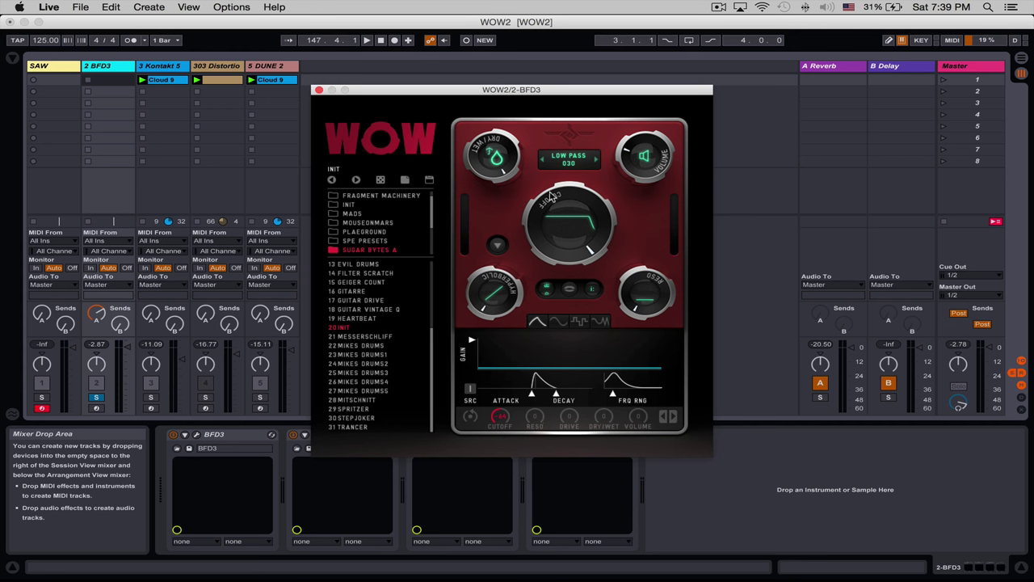
{"action": "left_click_drag", "start_coordinate": [609, 392], "coordinate": [581, 392]}
{"action": "key", "text": "space"}
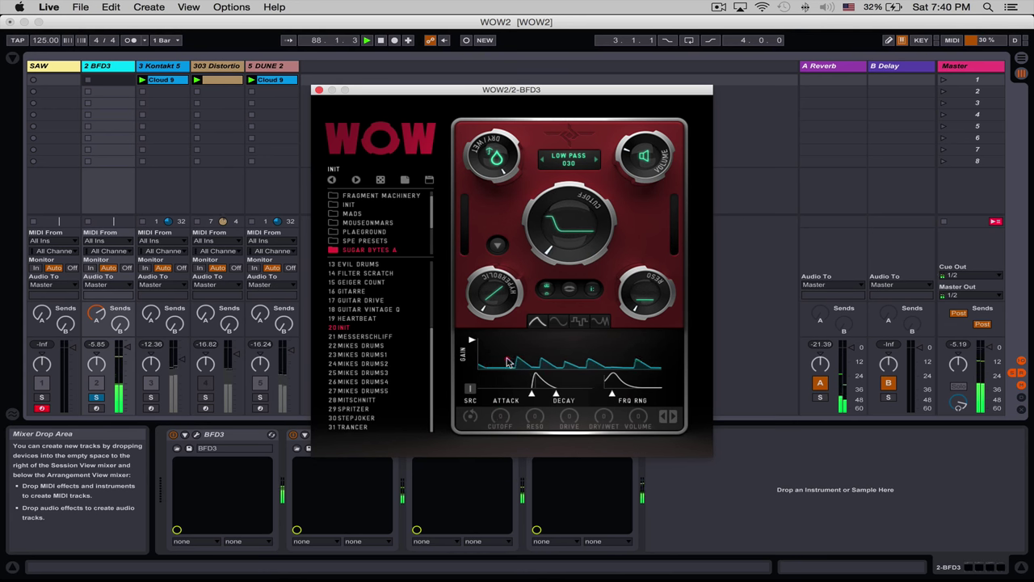
Try a positive envelope modulation amount on the cutoff and raise the filter cutoff from its minimum
{"action": "left_click_drag", "start_coordinate": [501, 416], "coordinate": [501, 362]}
{"action": "left_click_drag", "start_coordinate": [546, 250], "coordinate": [541, 192]}
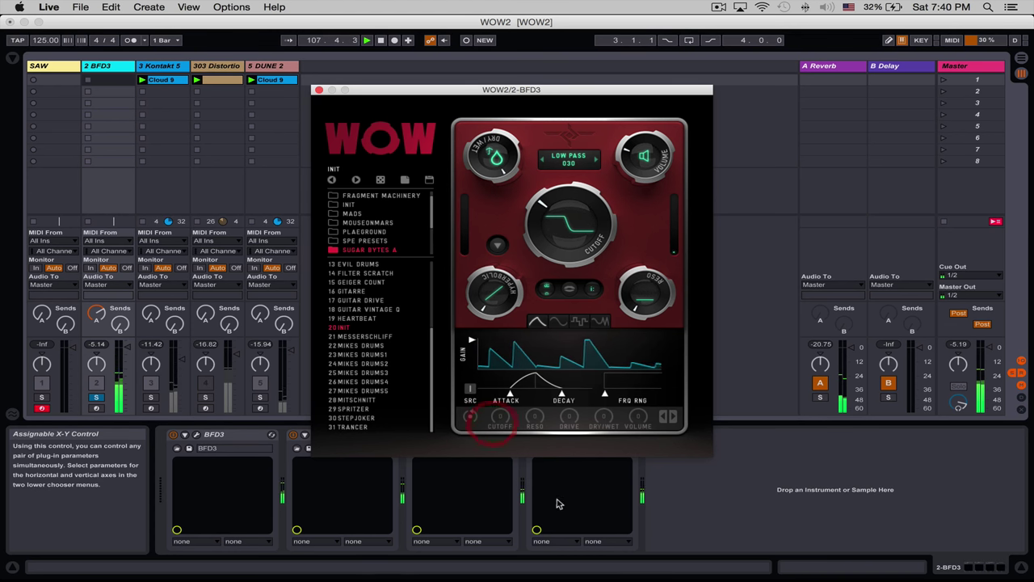
Raise the Hyperbolic drive amount and open the low-pass filter's cutoff fully
{"action": "left_click_drag", "start_coordinate": [496, 304], "coordinate": [494, 275]}
{"action": "left_click_drag", "start_coordinate": [543, 249], "coordinate": [564, 111]}
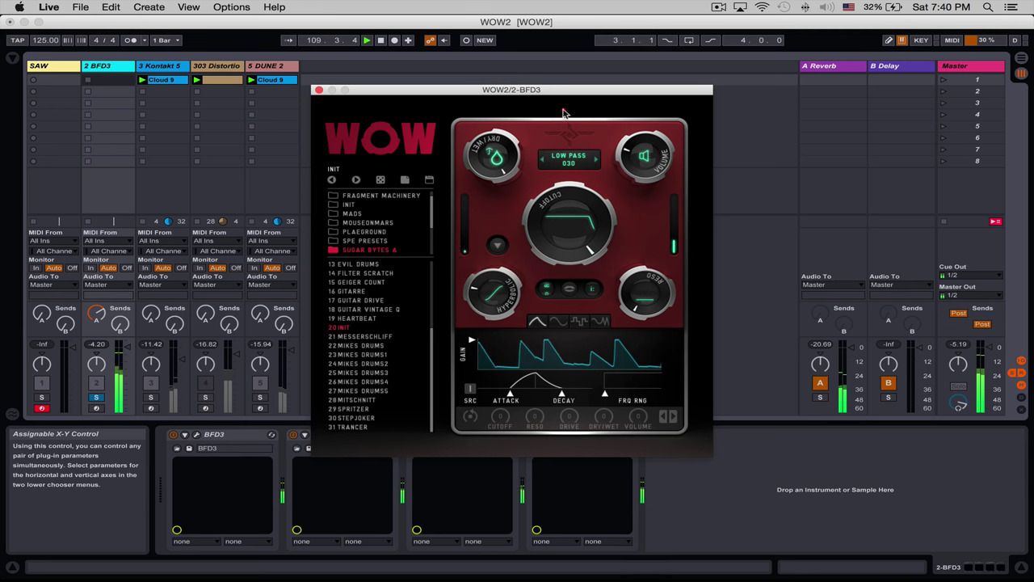
Switch the drive type to Parabolic and raise the drive in stages while lowering the WOW2 output volume
{"action": "left_click", "coordinate": [498, 244]}
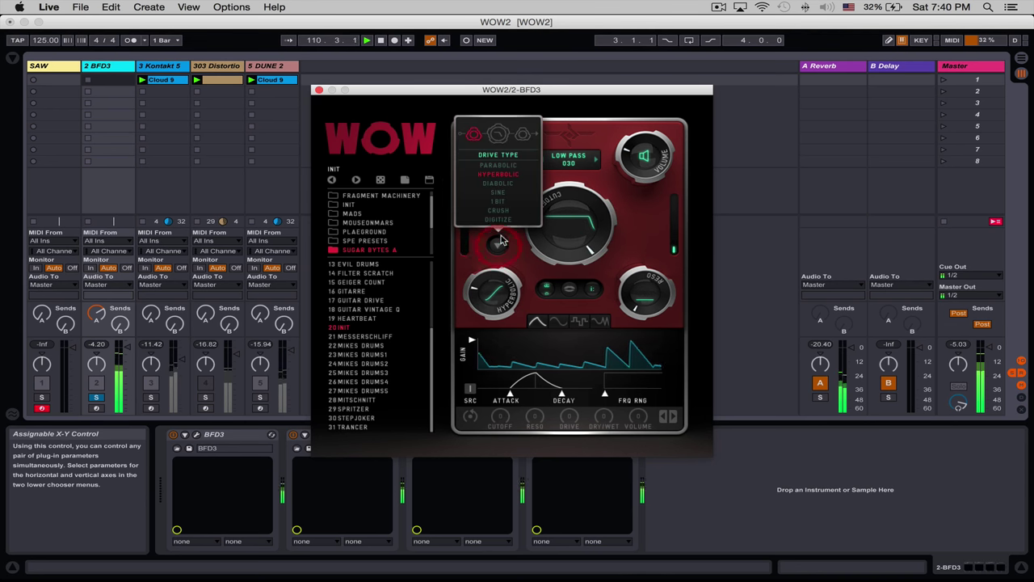
{"action": "left_click", "coordinate": [495, 165]}
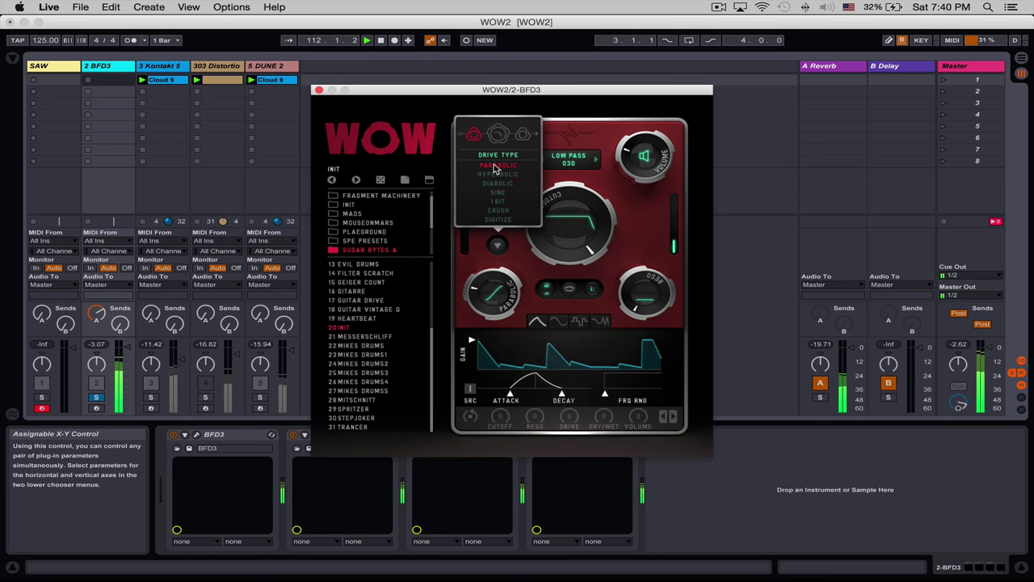
{"action": "left_click_drag", "start_coordinate": [502, 283], "coordinate": [500, 264]}
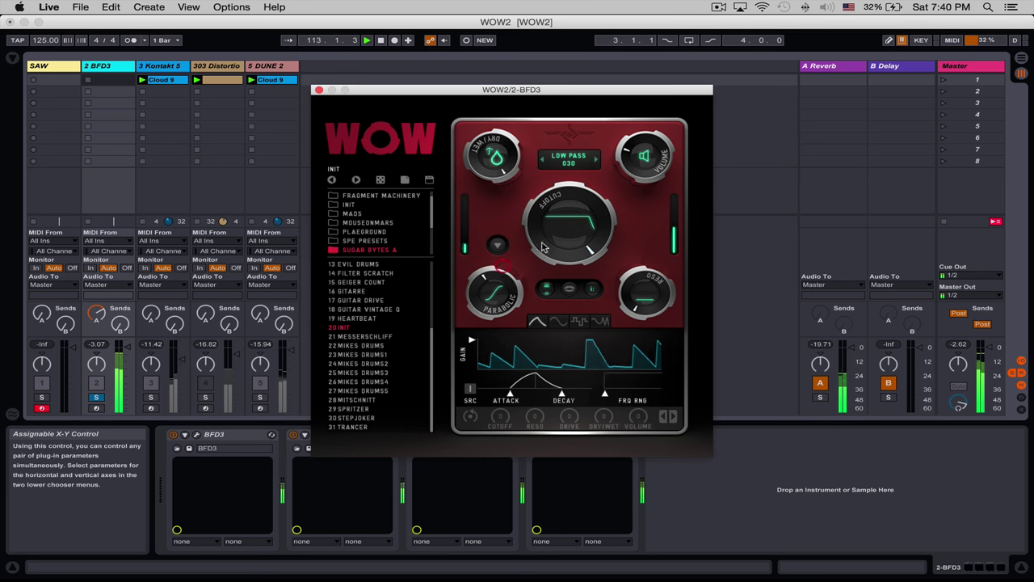
{"action": "left_click_drag", "start_coordinate": [637, 180], "coordinate": [636, 191]}
{"action": "left_click_drag", "start_coordinate": [489, 300], "coordinate": [490, 257]}
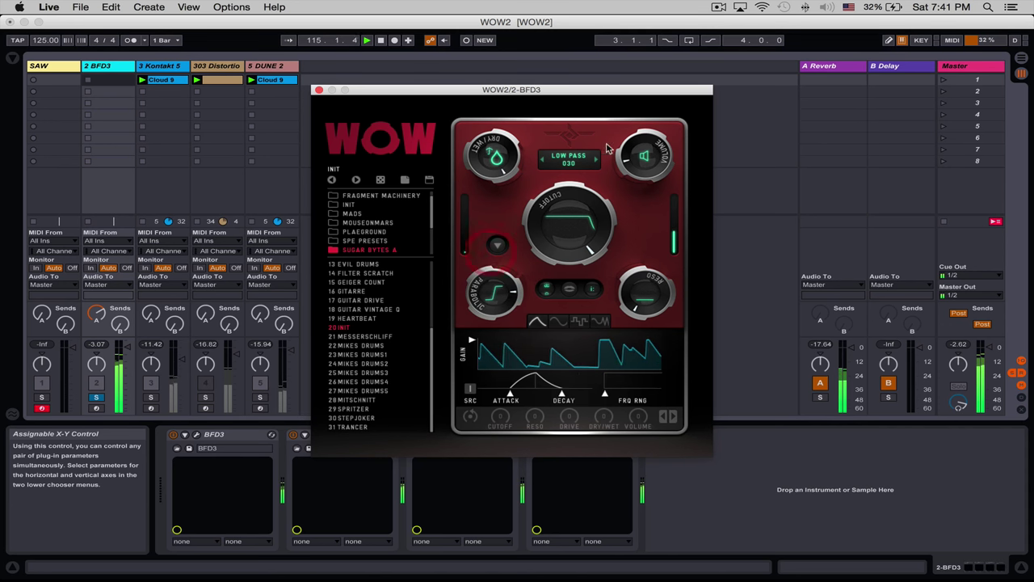
{"action": "left_click_drag", "start_coordinate": [621, 159], "coordinate": [621, 163]}
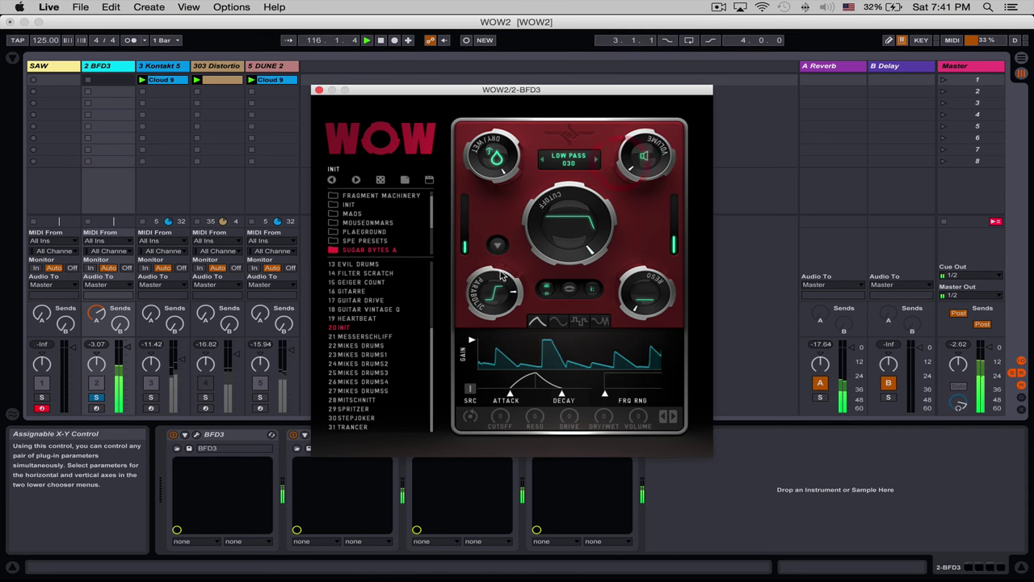
{"action": "left_click_drag", "start_coordinate": [492, 275], "coordinate": [499, 260]}
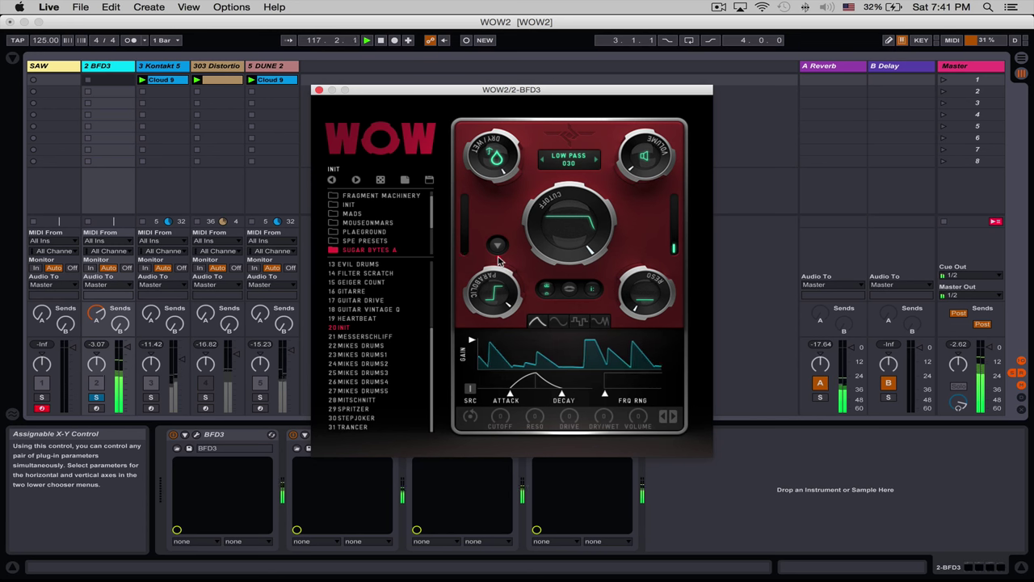
Reduce the drive amount, switch the drive type to Hyperbolic and turn the drive up again
{"action": "left_click", "coordinate": [497, 244]}
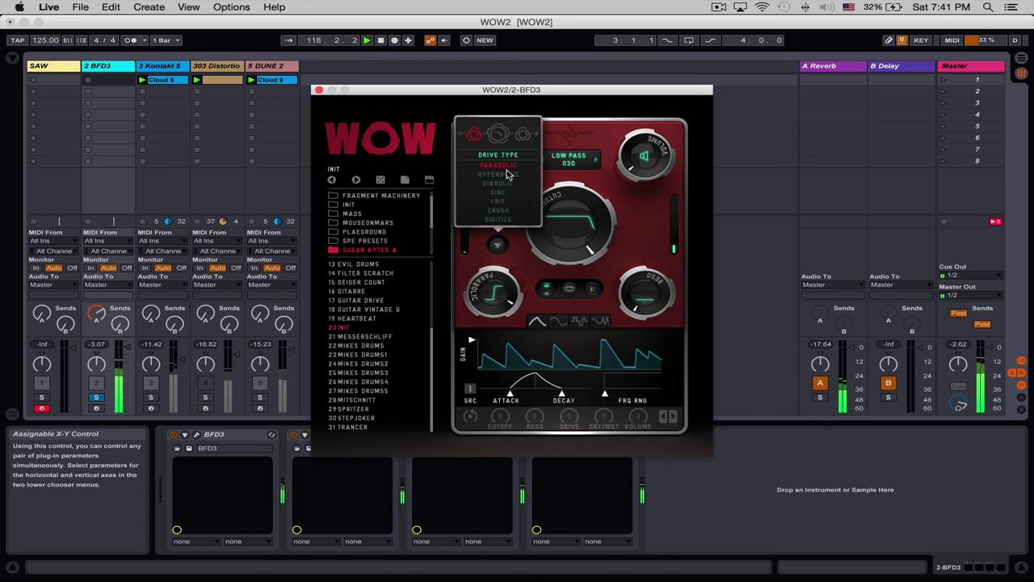
{"action": "left_click_drag", "start_coordinate": [507, 279], "coordinate": [501, 322]}
{"action": "left_click", "coordinate": [498, 239]}
{"action": "left_click", "coordinate": [487, 176]}
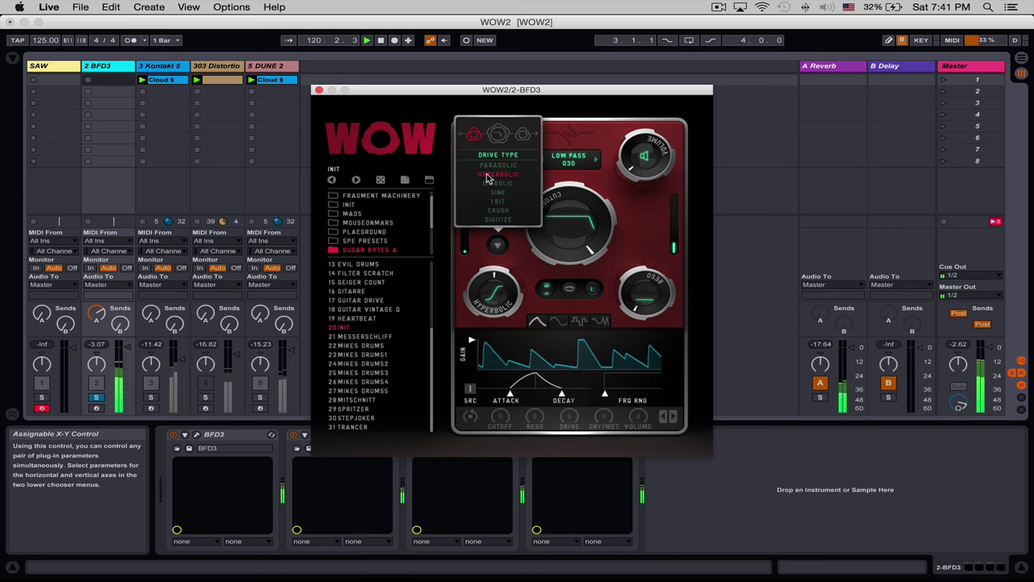
{"action": "left_click_drag", "start_coordinate": [512, 281], "coordinate": [493, 259]}
Switch the drive type to Diabolic and raise the drive to a high amount
{"action": "left_click", "coordinate": [496, 247]}
{"action": "left_click", "coordinate": [503, 184]}
{"action": "left_click_drag", "start_coordinate": [508, 279], "coordinate": [507, 240]}
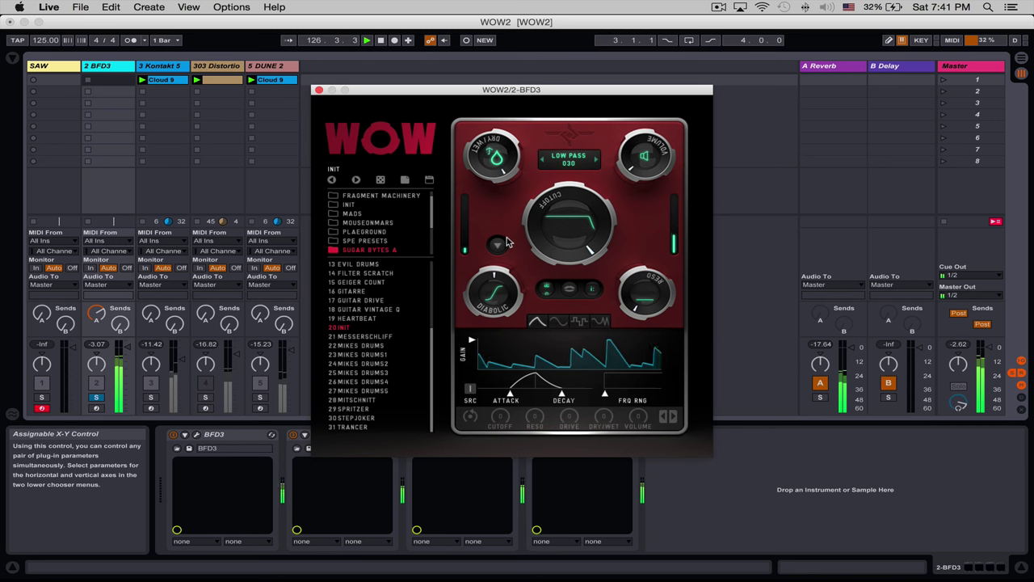
{"action": "left_click", "coordinate": [506, 244]}
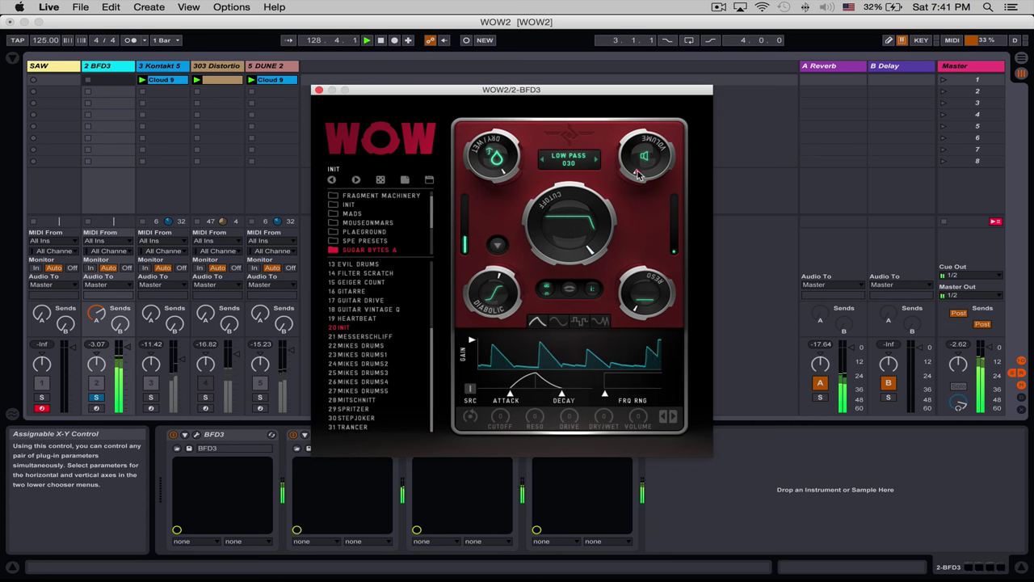
{"action": "left_click_drag", "start_coordinate": [511, 286], "coordinate": [521, 224]}
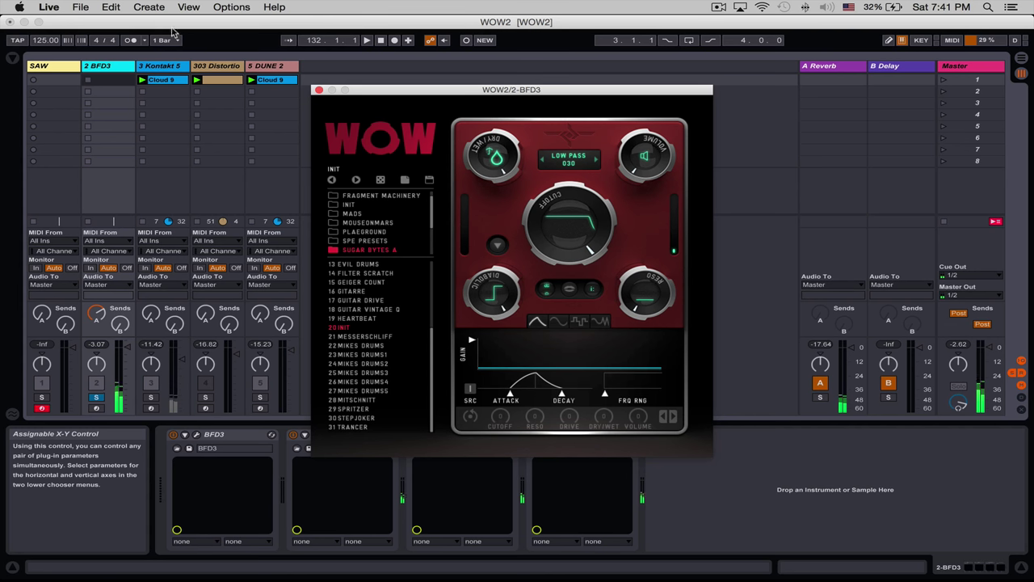
Switch the drive type to Sine and raise the drive from minimum to a high amount with the output volume reduced
{"action": "left_click", "coordinate": [497, 245]}
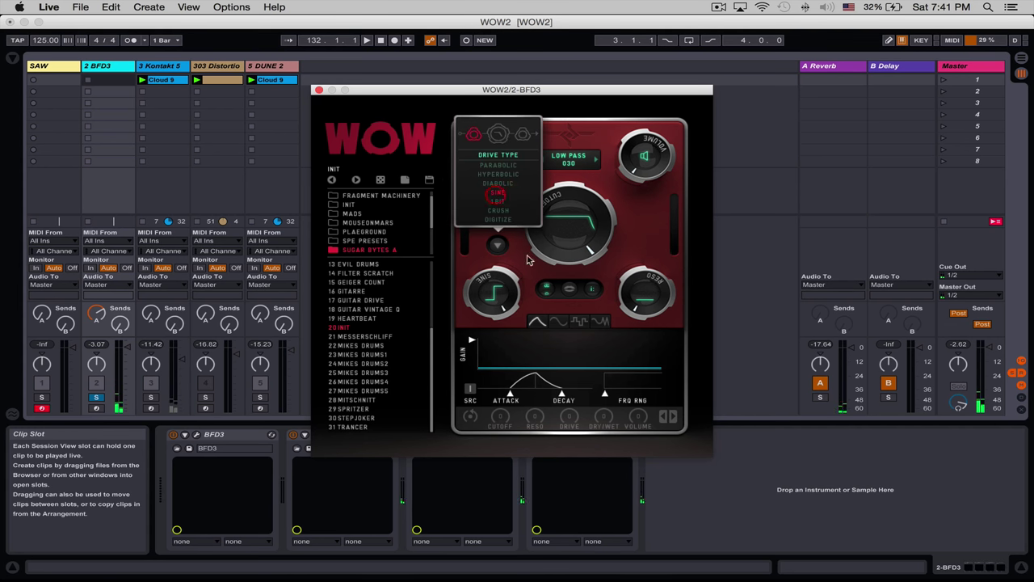
{"action": "left_click", "coordinate": [497, 194]}
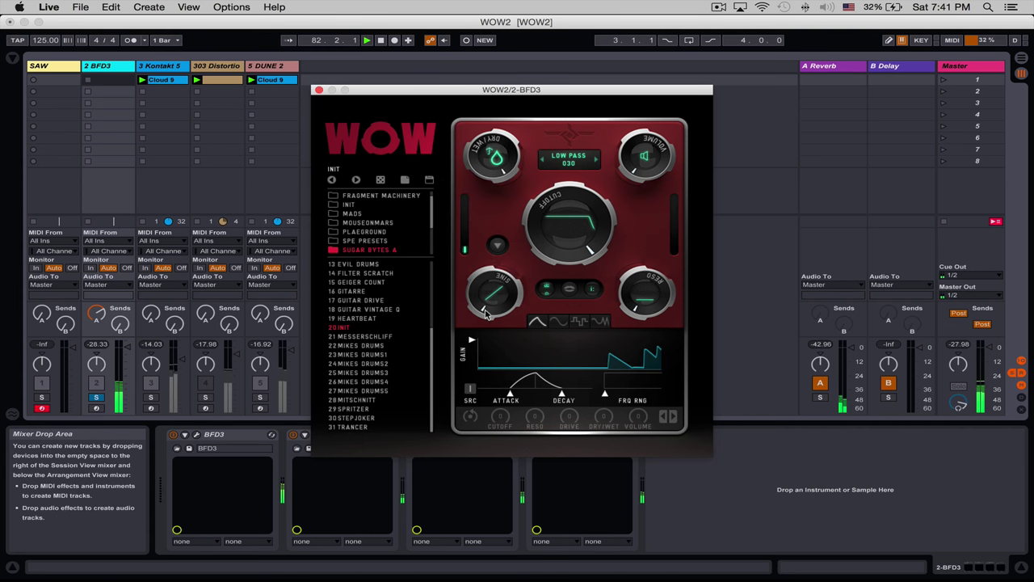
{"action": "left_click_drag", "start_coordinate": [634, 165], "coordinate": [634, 155]}
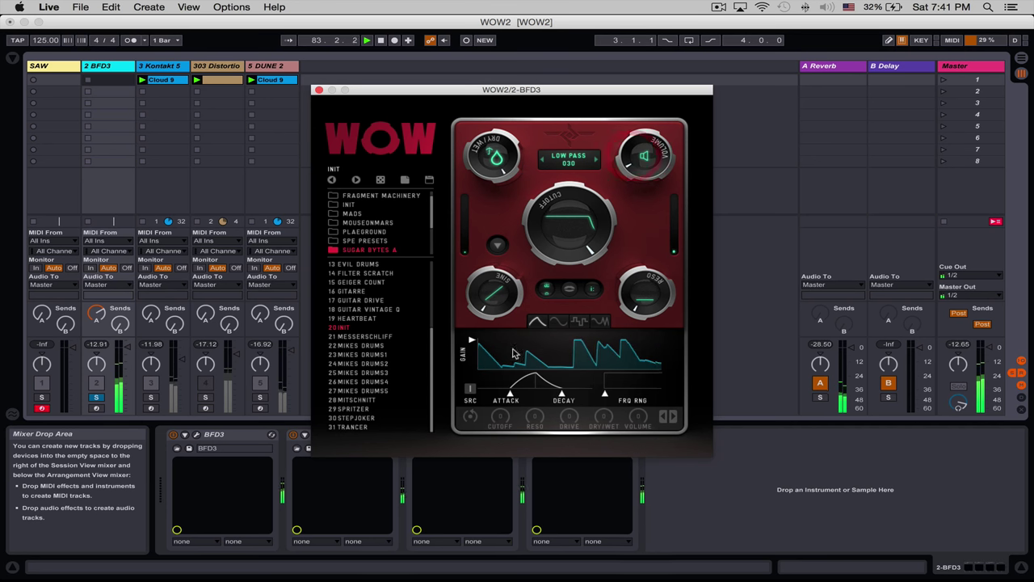
{"action": "left_click_drag", "start_coordinate": [498, 308], "coordinate": [511, 191]}
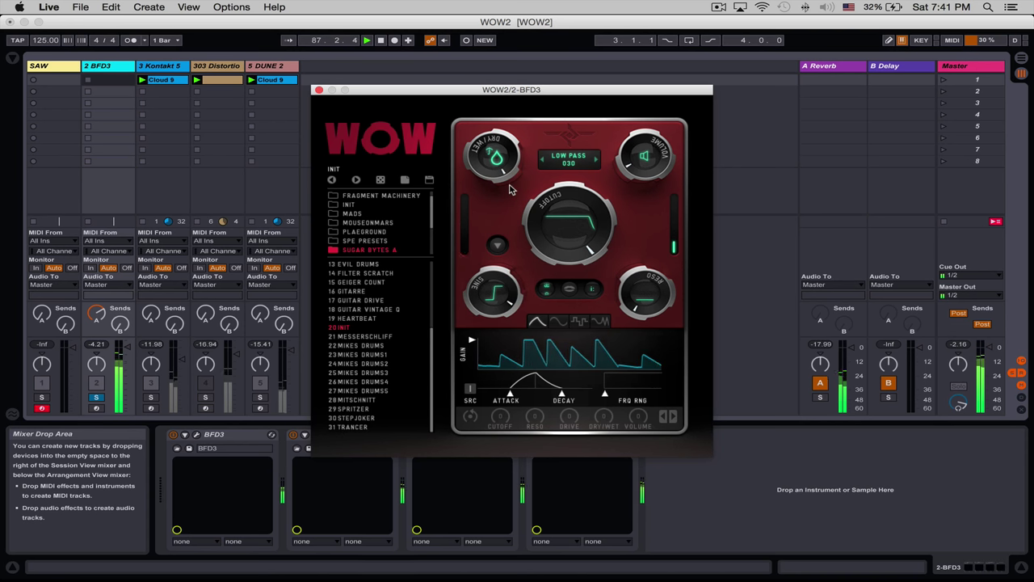
Lower the low-pass cutoff and the dry/wet mix, and compare the BFD3 drums with WOW2 bypassed and active
{"action": "left_click_drag", "start_coordinate": [547, 189], "coordinate": [535, 249]}
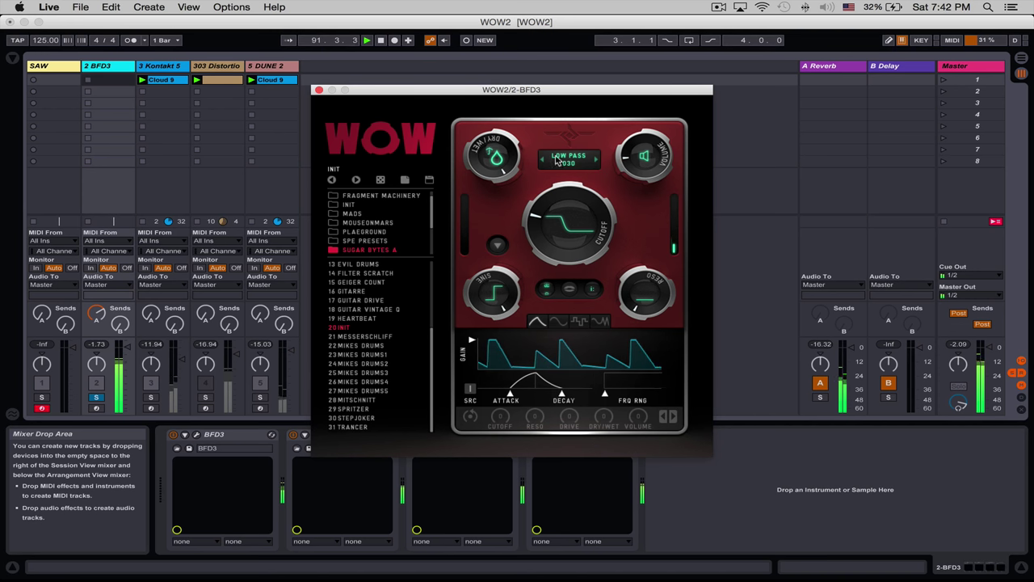
{"action": "left_click_drag", "start_coordinate": [496, 143], "coordinate": [486, 226]}
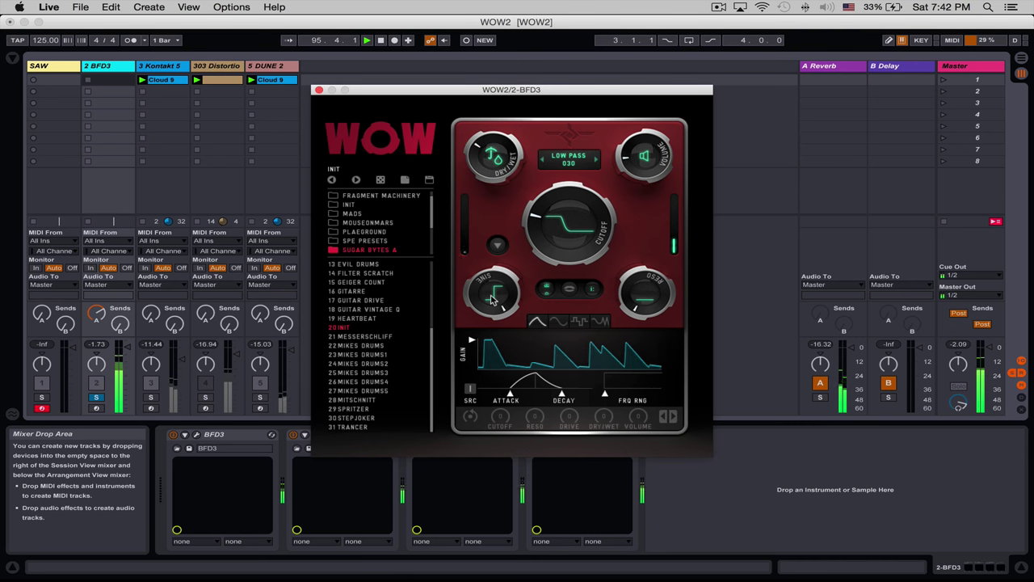
{"action": "left_click", "coordinate": [295, 435]}
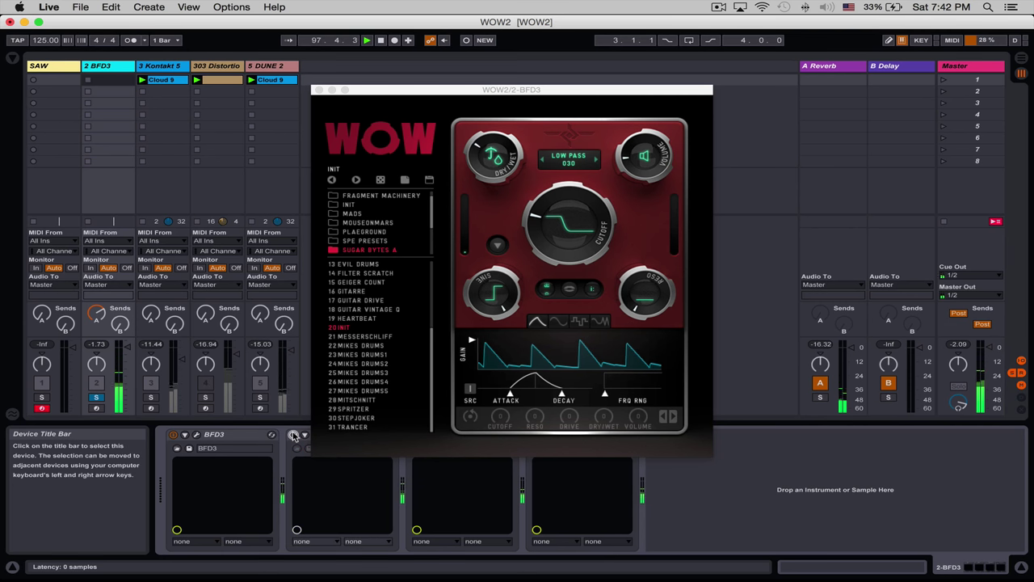
{"action": "left_click", "coordinate": [294, 436]}
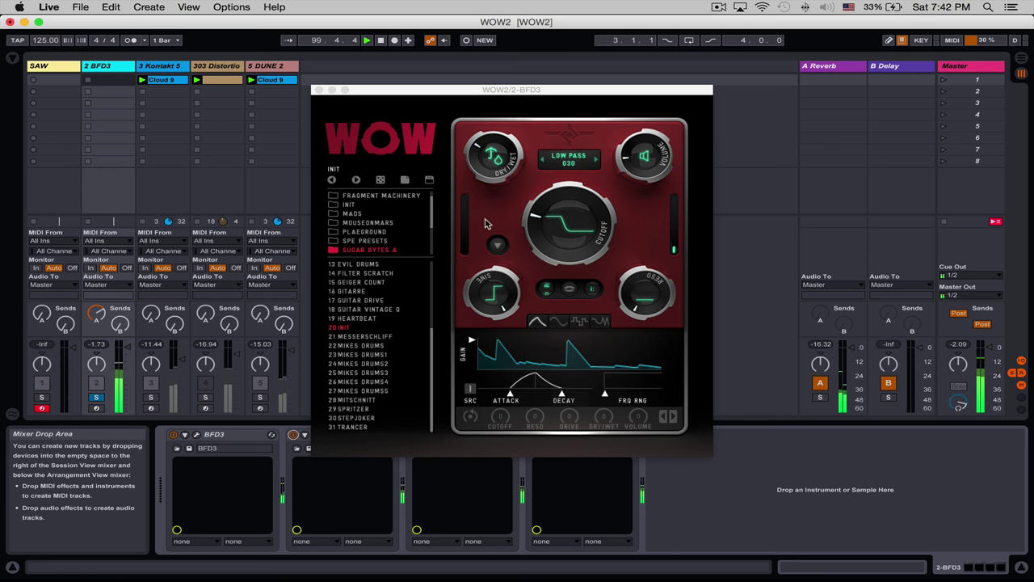
{"action": "left_click", "coordinate": [293, 435]}
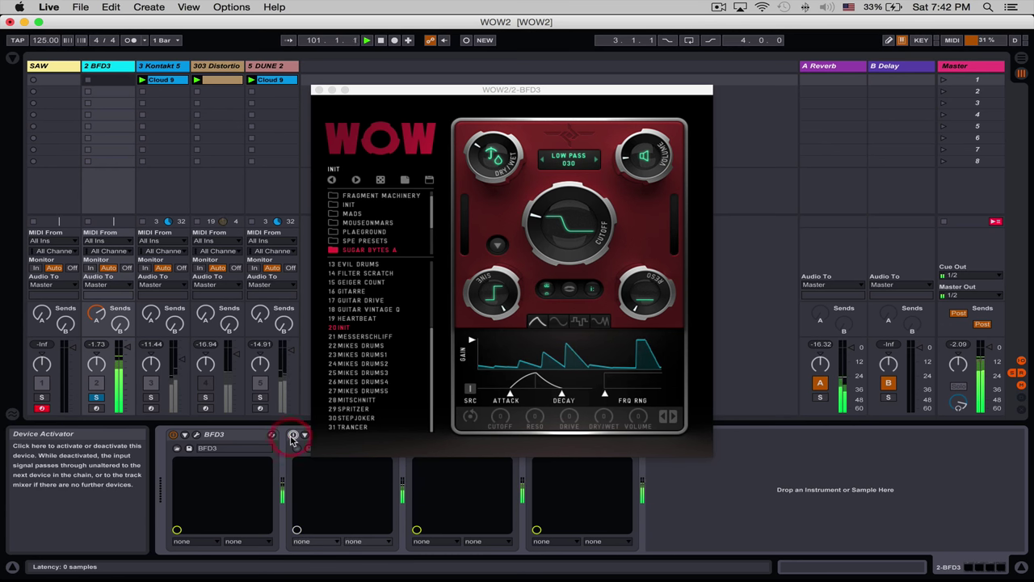
{"action": "left_click", "coordinate": [293, 436]}
Return the dry/wet mix to fully wet and raise the low-pass cutoff to about halfway
{"action": "left_click_drag", "start_coordinate": [501, 179], "coordinate": [510, 86]}
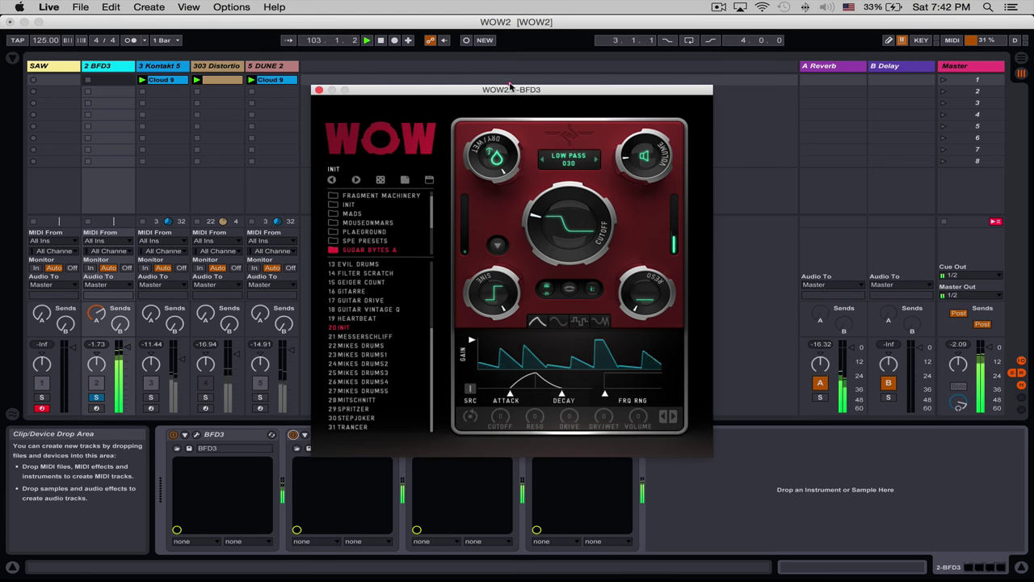
{"action": "left_click_drag", "start_coordinate": [538, 210], "coordinate": [550, 165]}
Switch the drive type to 1 Bit, open the cutoff further and reduce the drive to about halfway
{"action": "left_click", "coordinate": [498, 244]}
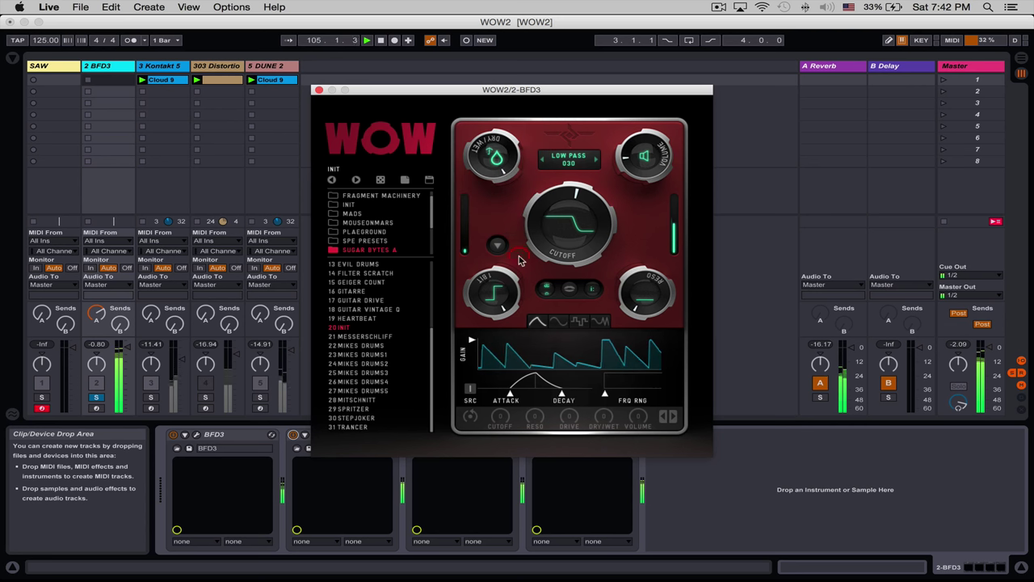
{"action": "left_click_drag", "start_coordinate": [546, 246], "coordinate": [550, 216]}
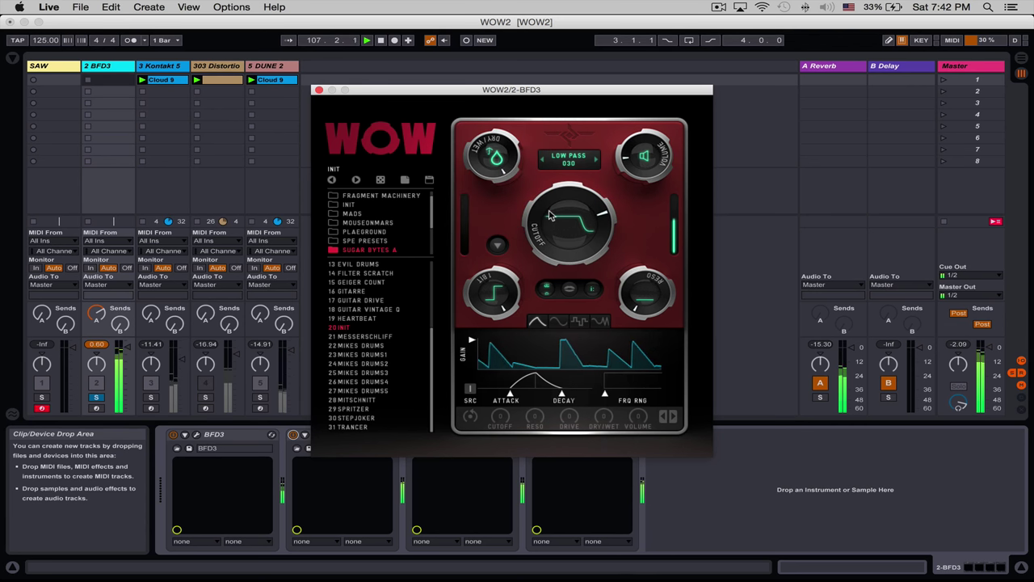
{"action": "left_click_drag", "start_coordinate": [510, 307], "coordinate": [512, 333]}
Try the Crush drive type with the cutoff fully open, and switch to Digitize with the drive turned down to minimum
{"action": "left_click", "coordinate": [497, 246]}
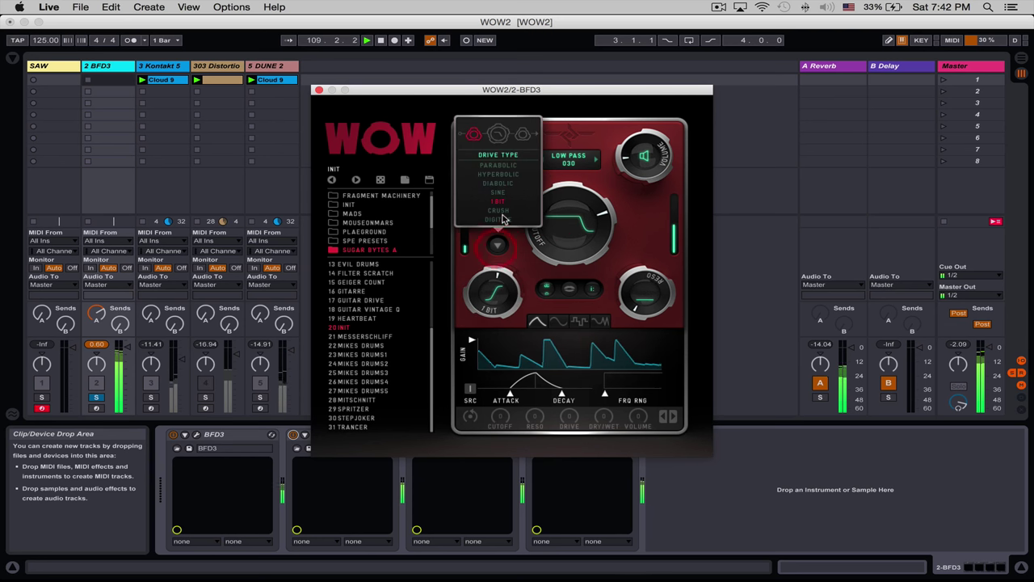
{"action": "left_click", "coordinate": [500, 212]}
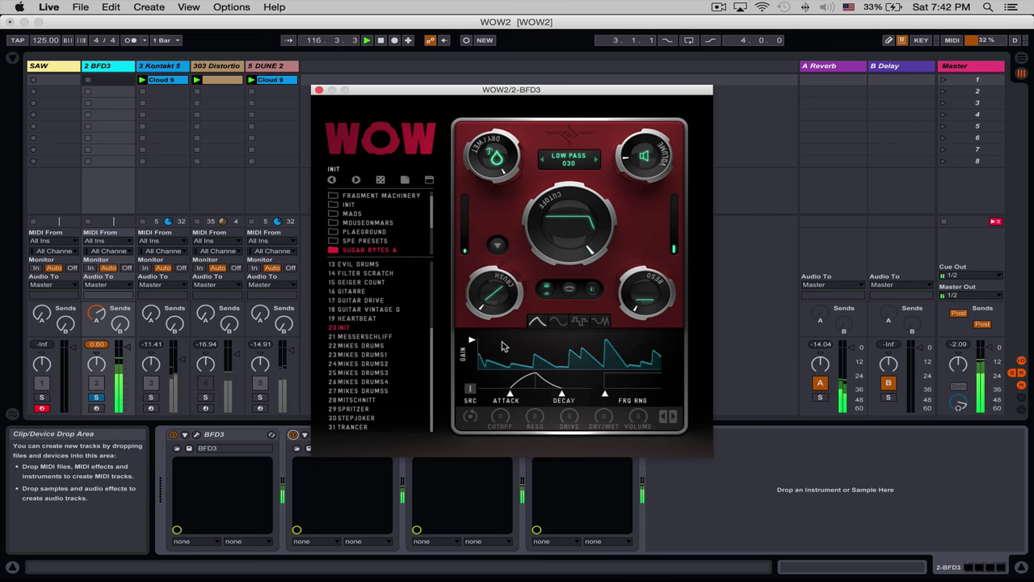
{"action": "left_click", "coordinate": [498, 246]}
{"action": "left_click", "coordinate": [513, 264]}
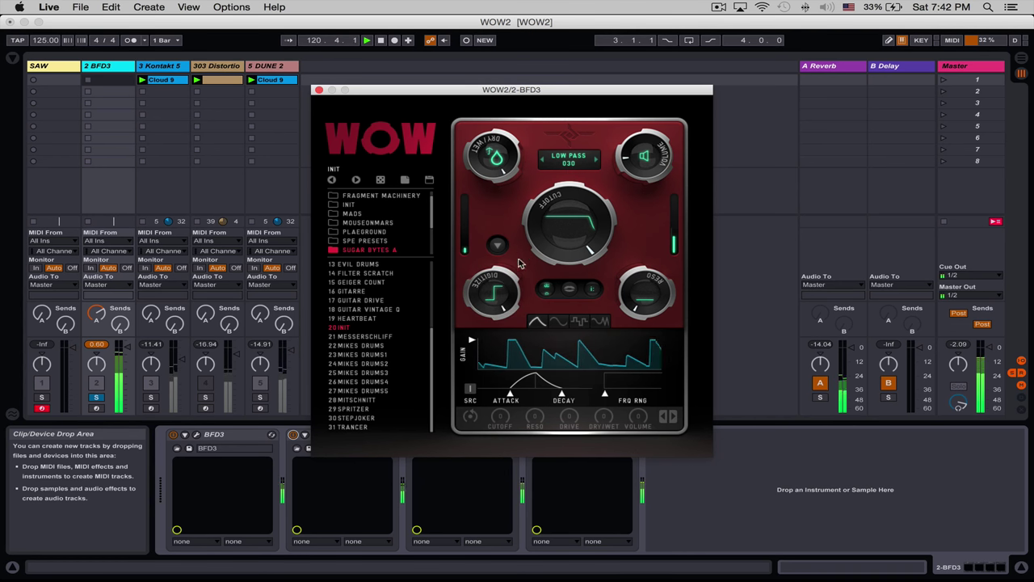
{"action": "left_click_drag", "start_coordinate": [485, 279], "coordinate": [473, 423]}
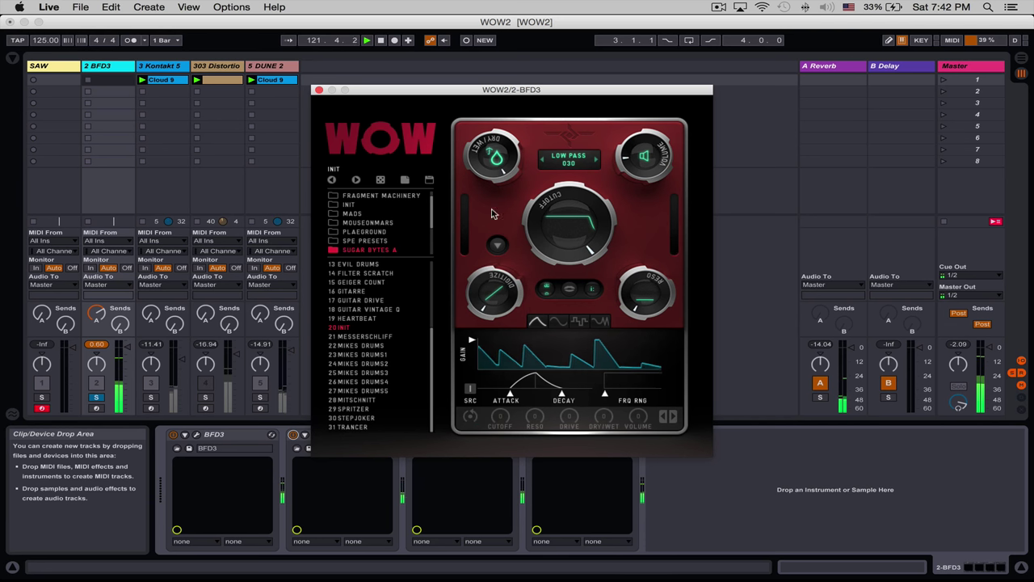
Place the drive after the filter in the signal path and raise the Digitize drive amount
{"action": "left_click", "coordinate": [498, 244]}
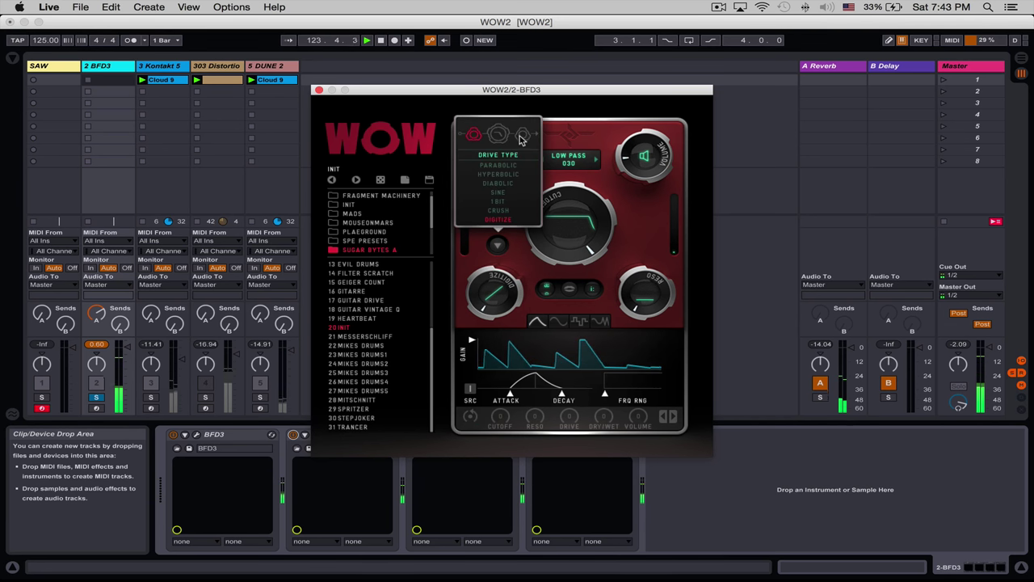
{"action": "left_click_drag", "start_coordinate": [511, 270], "coordinate": [530, 191]}
Change the filter type to High Pass Diode MS and raise its cutoff and resonance
{"action": "left_click", "coordinate": [570, 162]}
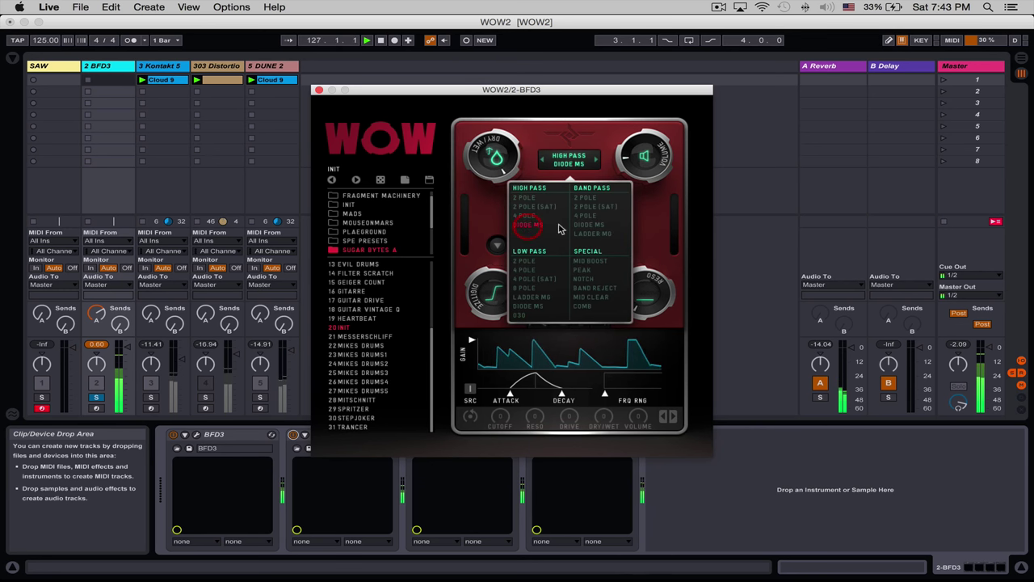
{"action": "left_click", "coordinate": [527, 225]}
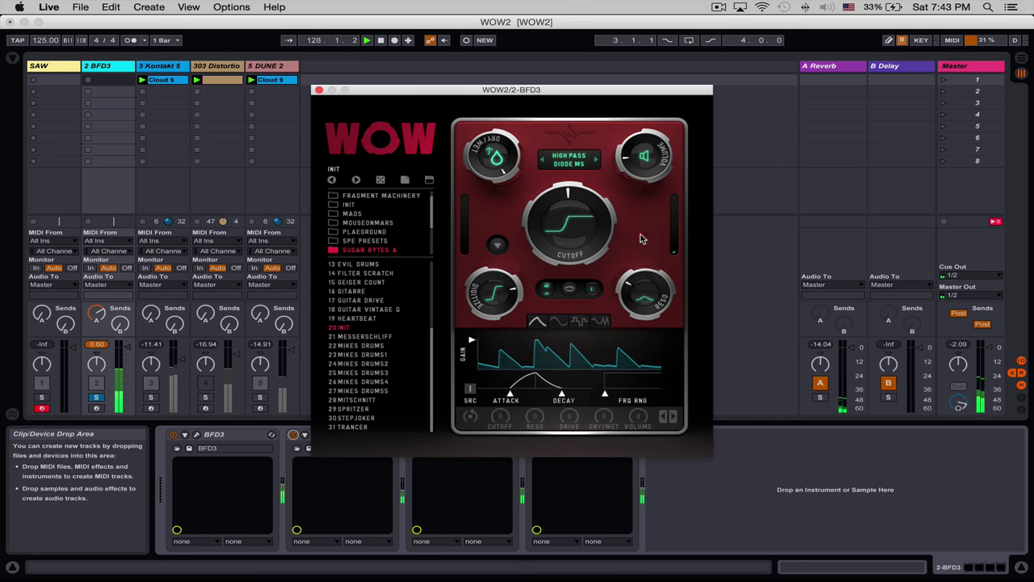
{"action": "left_click_drag", "start_coordinate": [604, 210], "coordinate": [593, 173]}
Switch the drive type to 1 Bit at a low amount and reduce the high-pass filter's resonance and cutoff
{"action": "left_click", "coordinate": [497, 244]}
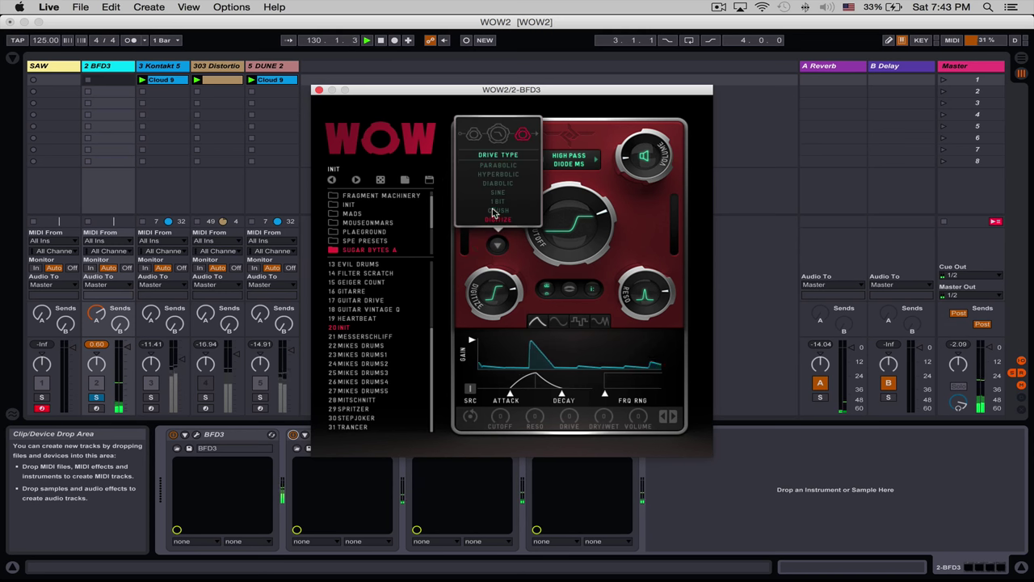
{"action": "left_click", "coordinate": [498, 201]}
{"action": "left_click_drag", "start_coordinate": [497, 293], "coordinate": [487, 366]}
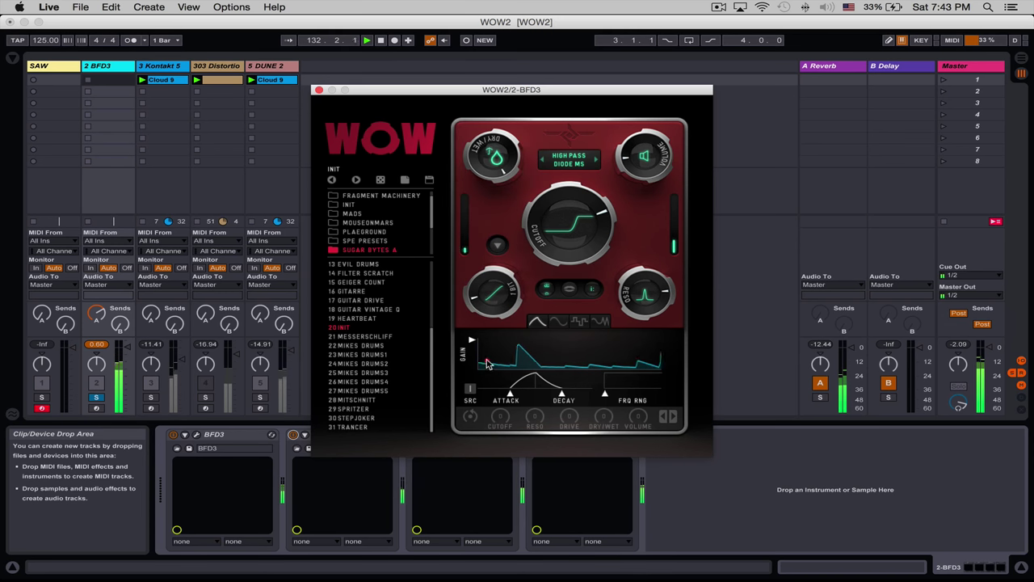
{"action": "left_click_drag", "start_coordinate": [635, 268], "coordinate": [613, 348]}
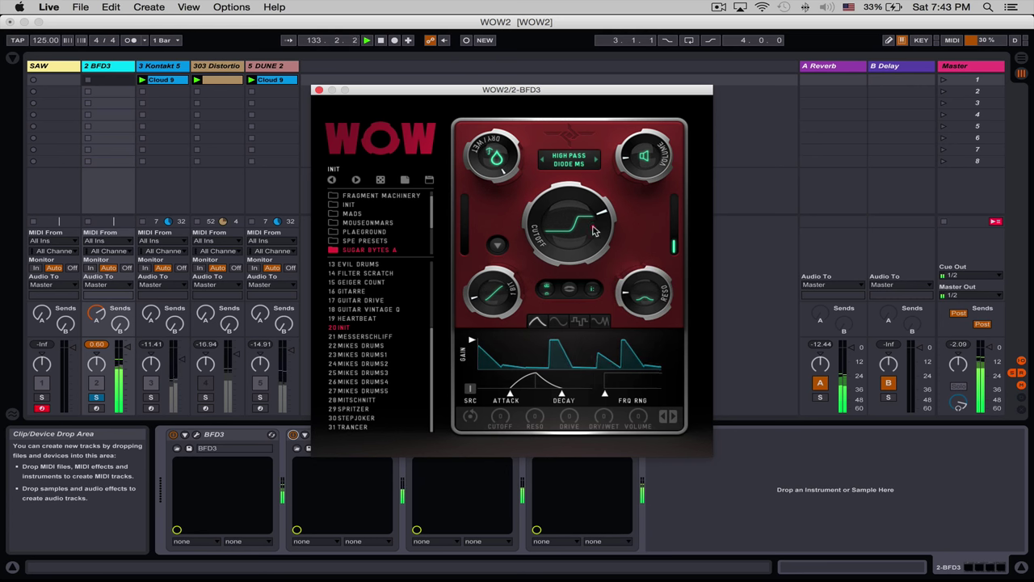
{"action": "left_click_drag", "start_coordinate": [594, 232], "coordinate": [540, 205]}
Compare the 1 Bit drive placed before and after the filter while sweeping the high-pass cutoff
{"action": "left_click", "coordinate": [497, 243]}
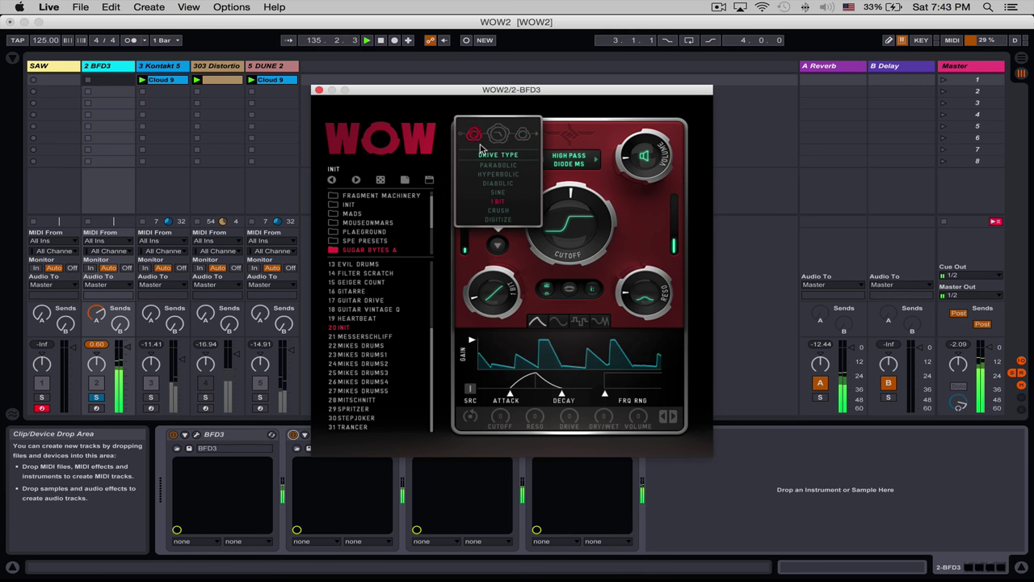
{"action": "left_click", "coordinate": [483, 114]}
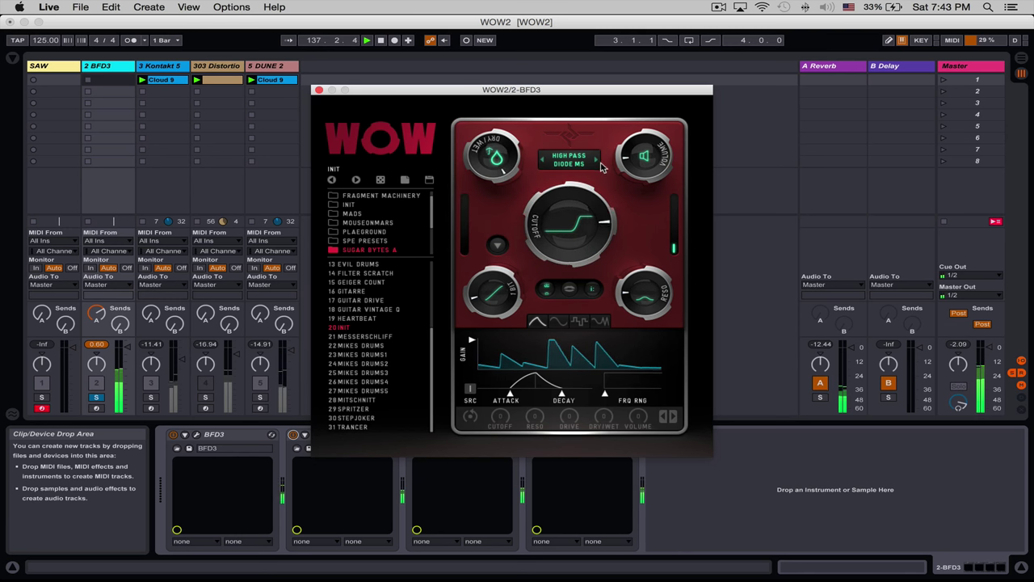
{"action": "left_click", "coordinate": [495, 245]}
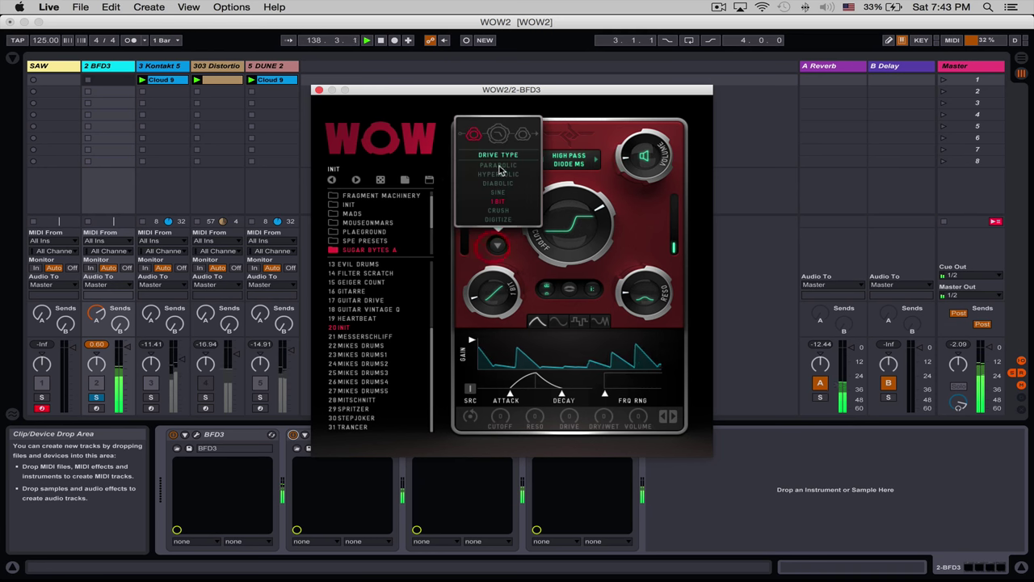
{"action": "left_click", "coordinate": [522, 138]}
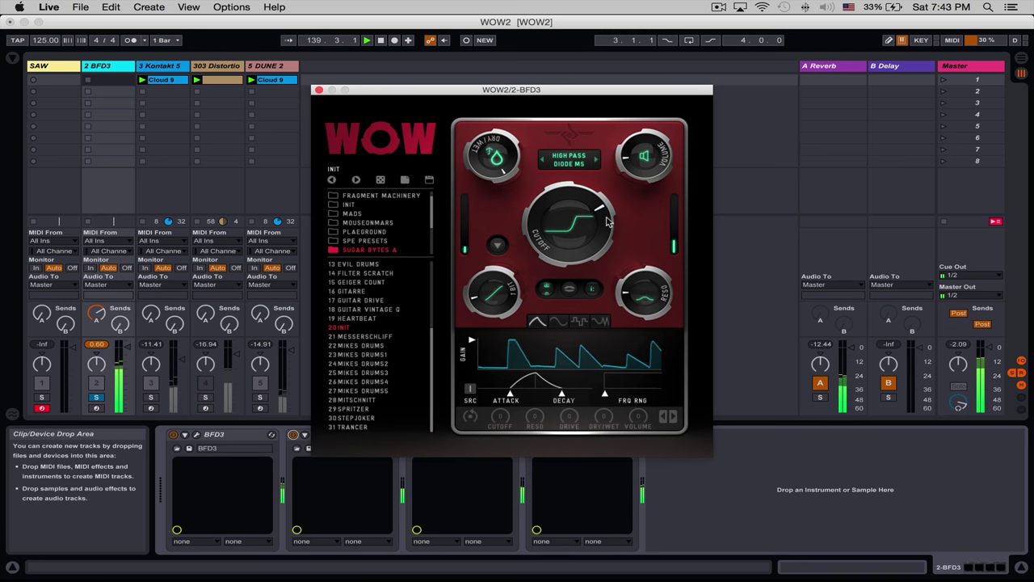
{"action": "mouse_move", "coordinate": [598, 210]}
{"action": "left_mouse_down"}
{"action": "mouse_move", "coordinate": [590, 252]}
{"action": "mouse_move", "coordinate": [589, 221]}
{"action": "left_mouse_up"}
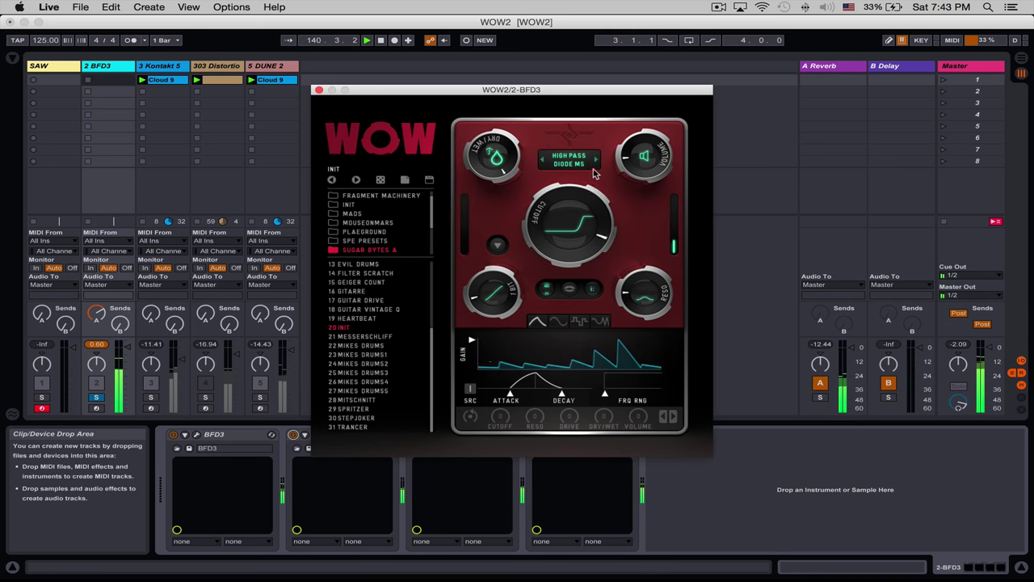
Try the Diabolic drive type after the filter, and switch to Sine with more drive and resonance
{"action": "left_click", "coordinate": [498, 245]}
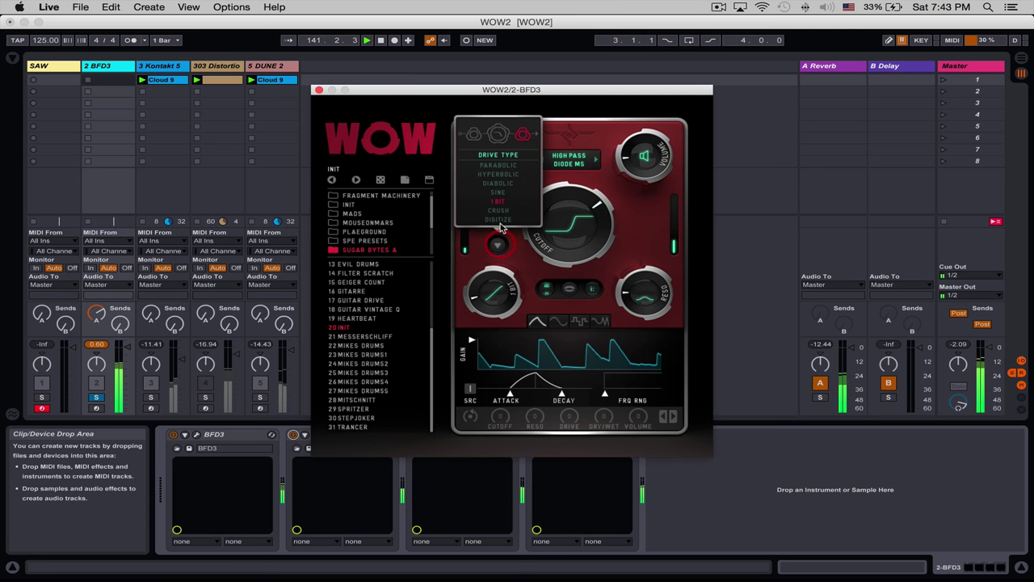
{"action": "left_click", "coordinate": [500, 187]}
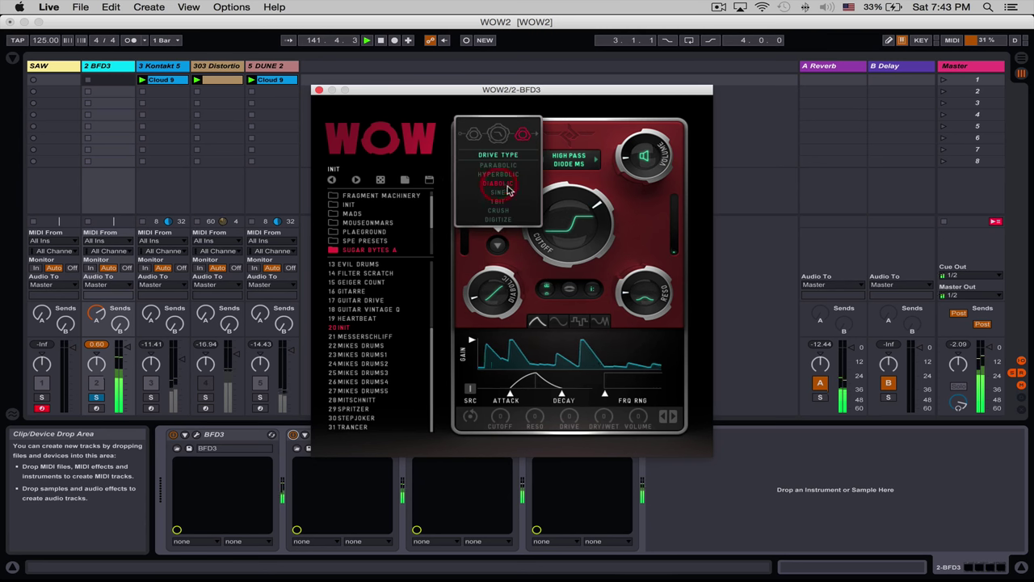
{"action": "left_click", "coordinate": [497, 245]}
{"action": "left_click", "coordinate": [498, 193]}
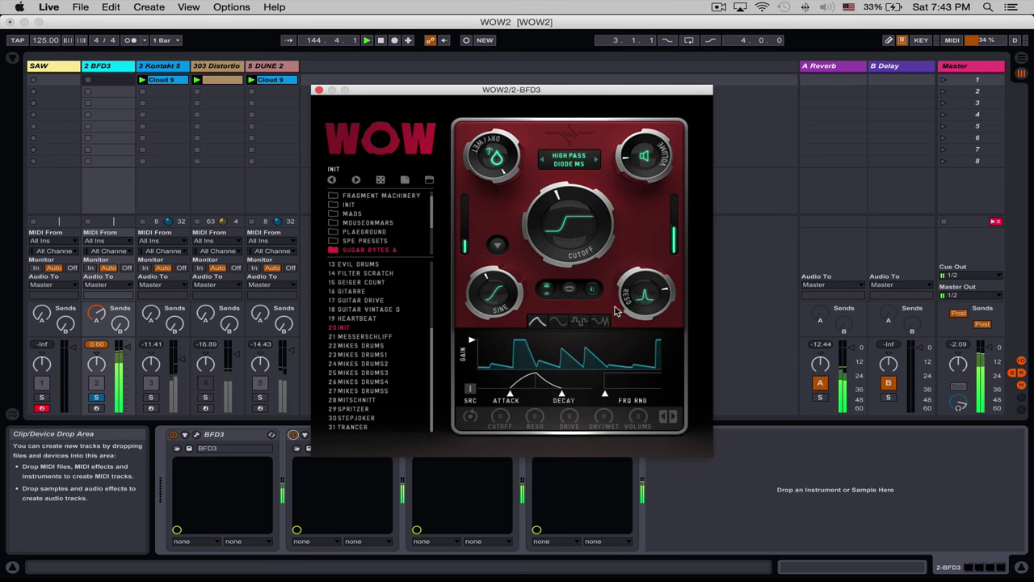
Switch the drive type to Hyperbolic with the high-pass cutoff at minimum, and place the drive before the filter
{"action": "left_click", "coordinate": [497, 244]}
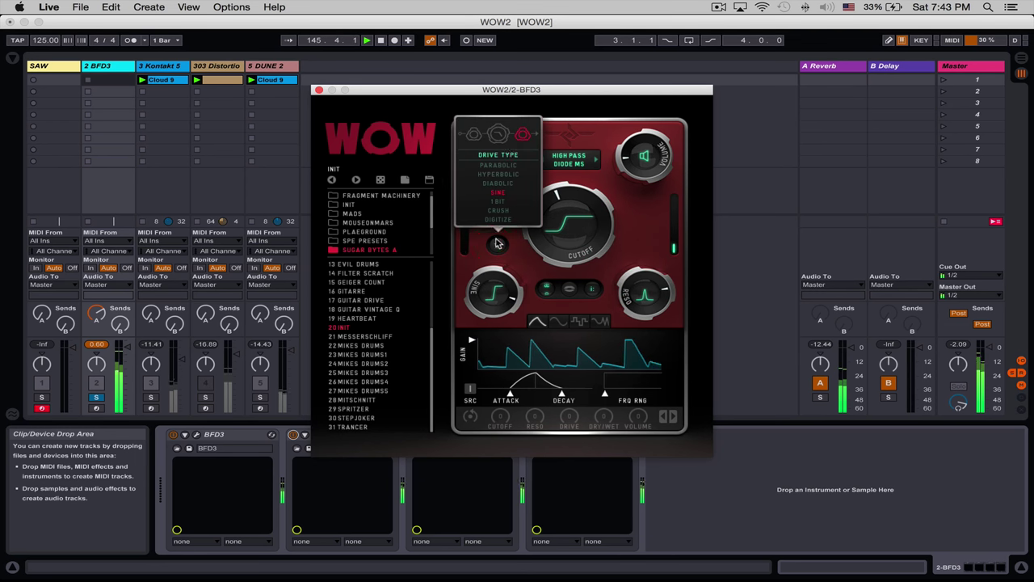
{"action": "left_click", "coordinate": [499, 174]}
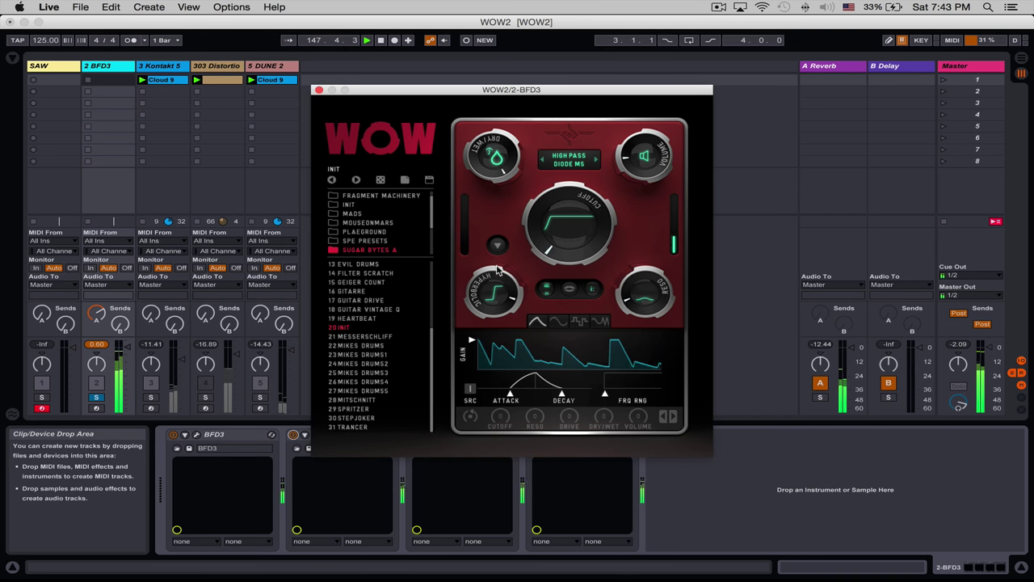
{"action": "left_click", "coordinate": [497, 244]}
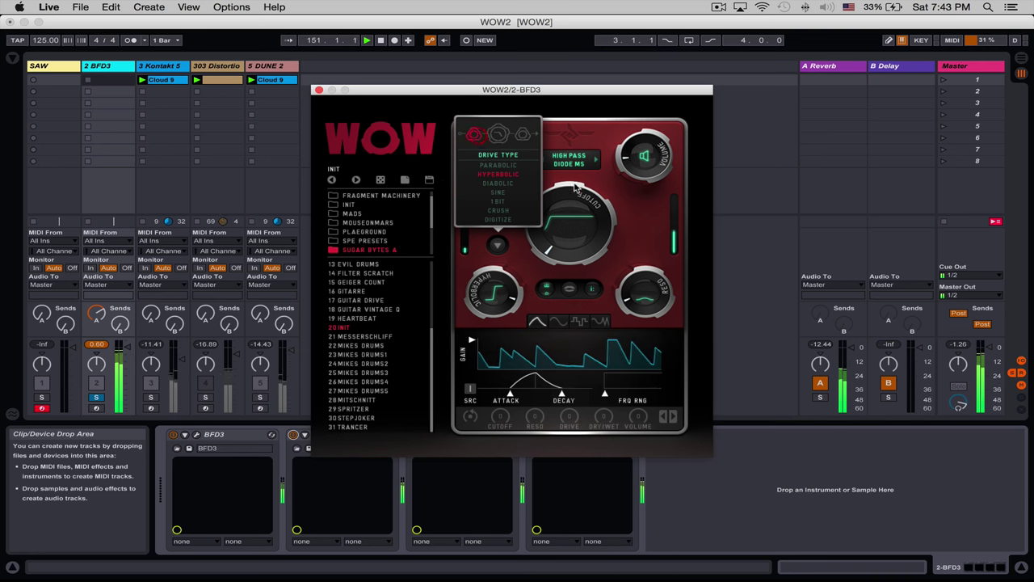
{"action": "left_click", "coordinate": [622, 204]}
Place the drive after the filter and try the Comb filter type with mid-range cutoff and resonance
{"action": "key", "text": "space"}
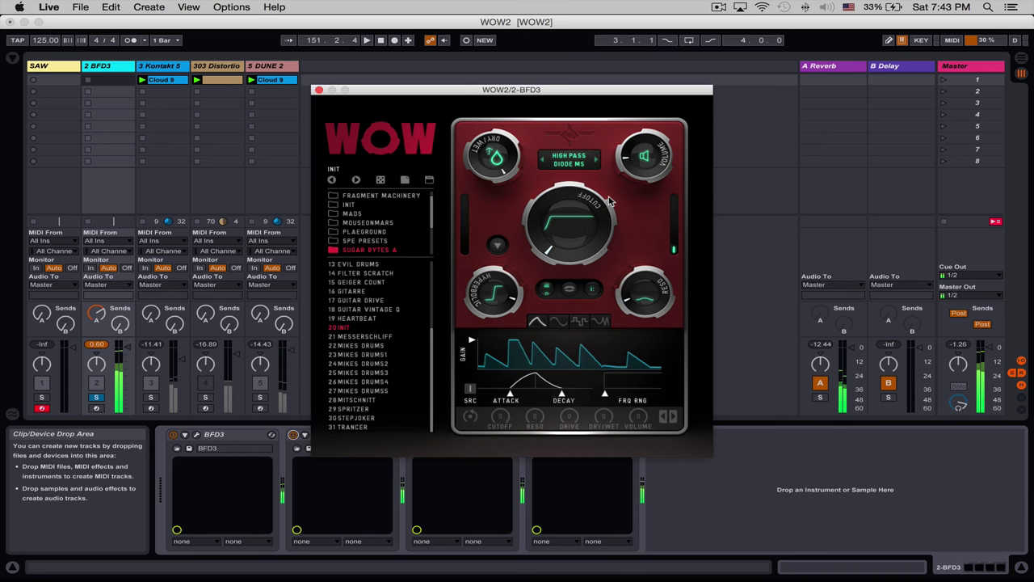
{"action": "left_click", "coordinate": [497, 247]}
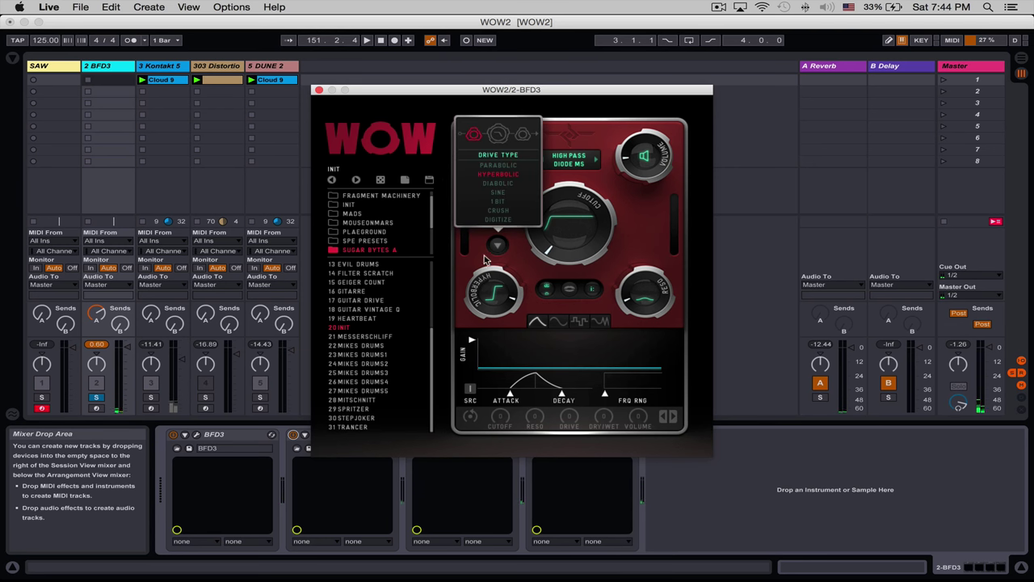
{"action": "left_click", "coordinate": [523, 135]}
{"action": "mouse_move", "coordinate": [593, 199]}
{"action": "left_mouse_down"}
{"action": "mouse_move", "coordinate": [597, 142]}
{"action": "mouse_move", "coordinate": [599, 181]}
{"action": "left_mouse_up"}
{"action": "left_click", "coordinate": [586, 172]}
{"action": "left_click", "coordinate": [589, 309]}
{"action": "mouse_move", "coordinate": [634, 277]}
{"action": "left_mouse_down"}
{"action": "mouse_move", "coordinate": [635, 218]}
{"action": "mouse_move", "coordinate": [598, 219]}
{"action": "mouse_move", "coordinate": [636, 288]}
{"action": "left_mouse_up"}
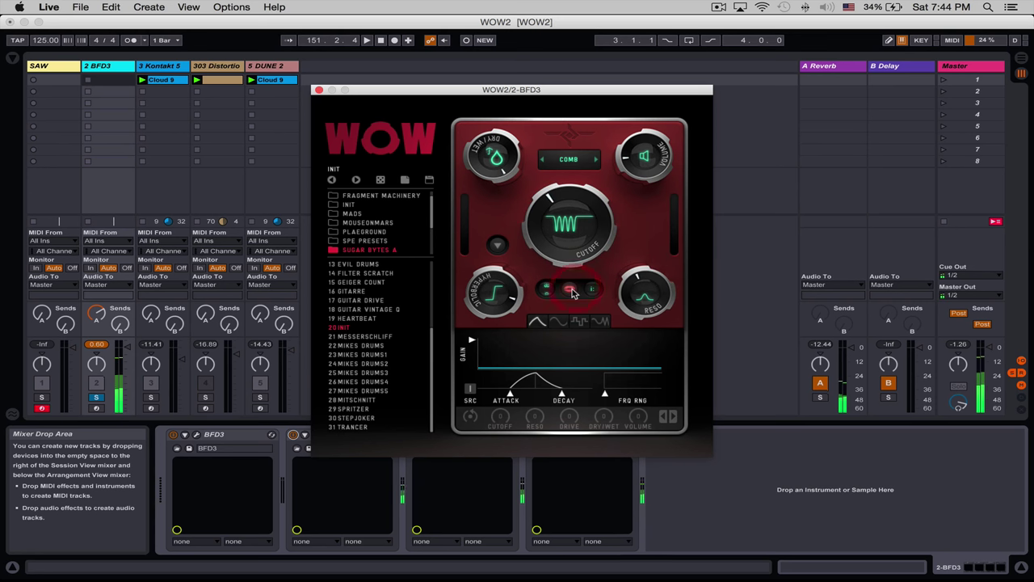
{"action": "left_click", "coordinate": [497, 245]}
{"action": "left_click", "coordinate": [533, 259]}
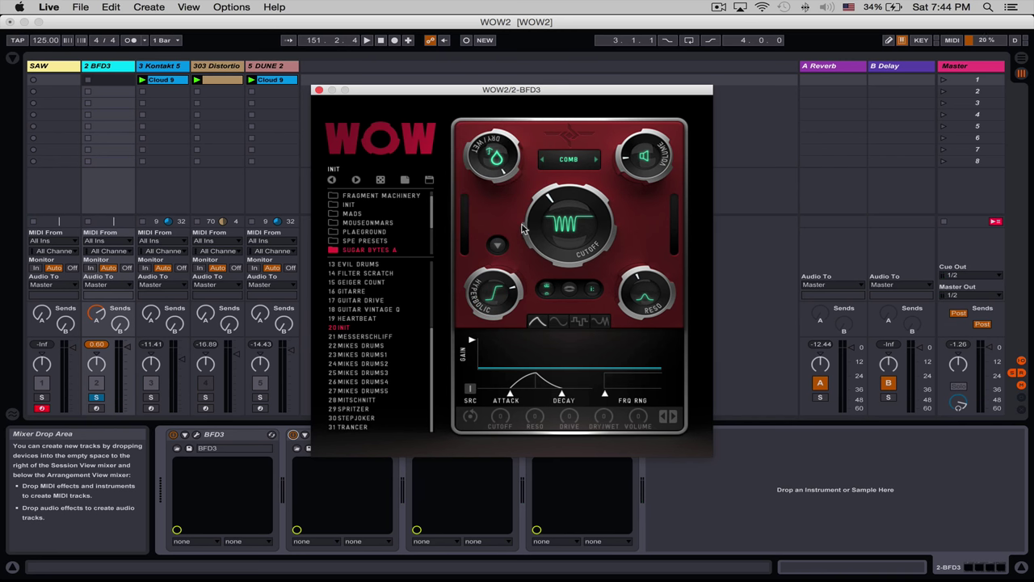
Reset the plug-in to its Init settings, shorten the envelope's attack, and start playback
{"action": "left_click", "coordinate": [407, 179]}
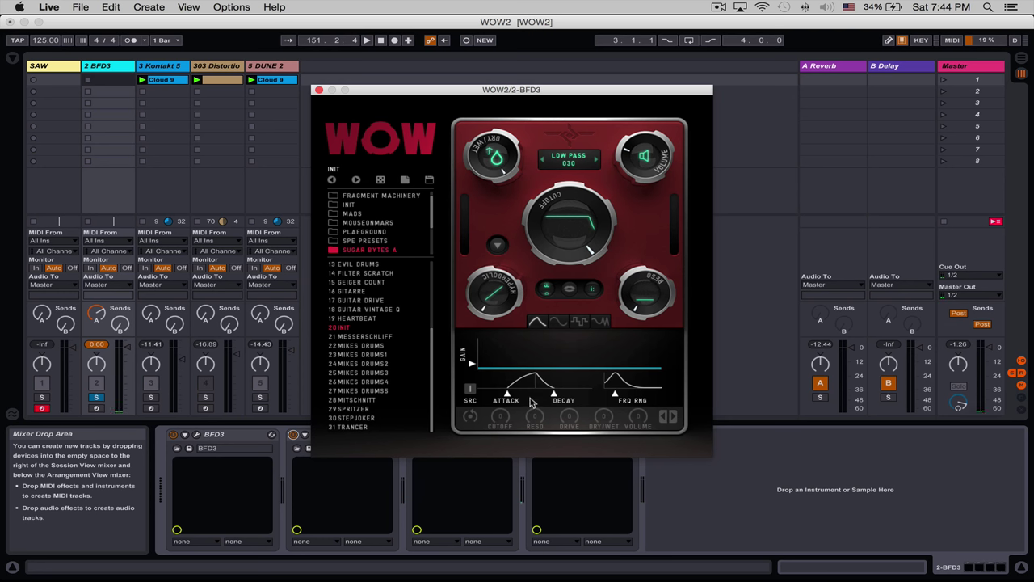
{"action": "left_click_drag", "start_coordinate": [517, 396], "coordinate": [533, 395]}
{"action": "key", "text": "space"}
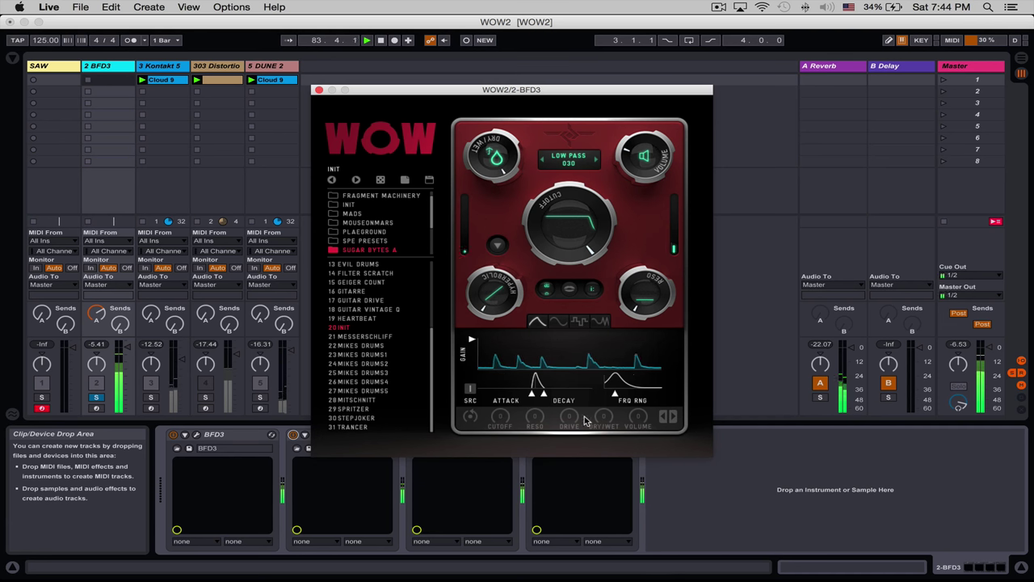
Raise the Hyperbolic drive to mid level with negative envelope modulation, and adjust the envelope's frequency range and decay
{"action": "left_click_drag", "start_coordinate": [505, 298], "coordinate": [512, 237]}
{"action": "left_click_drag", "start_coordinate": [567, 417], "coordinate": [567, 473]}
{"action": "left_click_drag", "start_coordinate": [615, 391], "coordinate": [581, 388]}
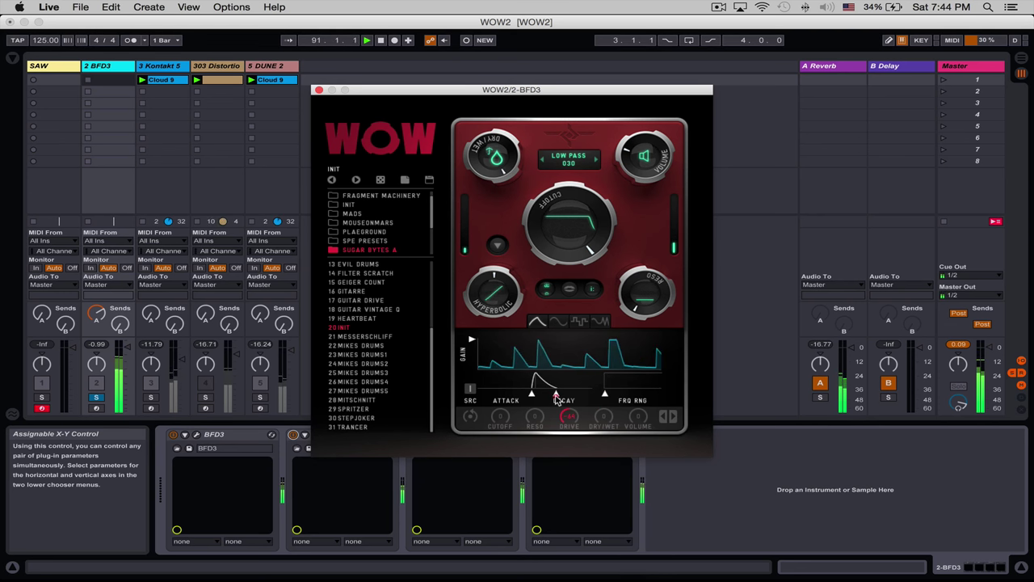
{"action": "left_click", "coordinate": [564, 399]}
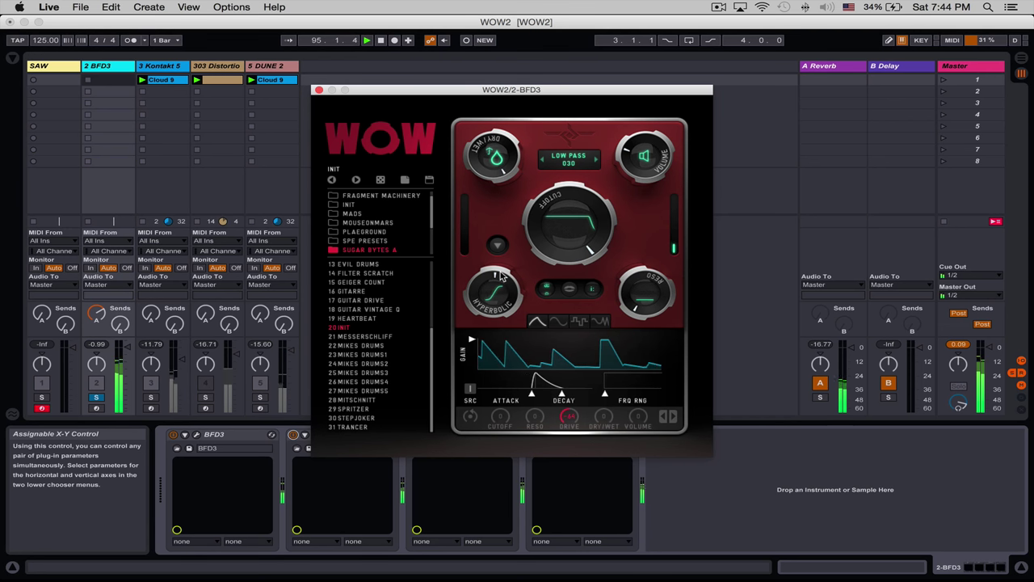
Add envelope modulation to the volume and switch the drive type to Sine
{"action": "left_click_drag", "start_coordinate": [647, 416], "coordinate": [643, 446]}
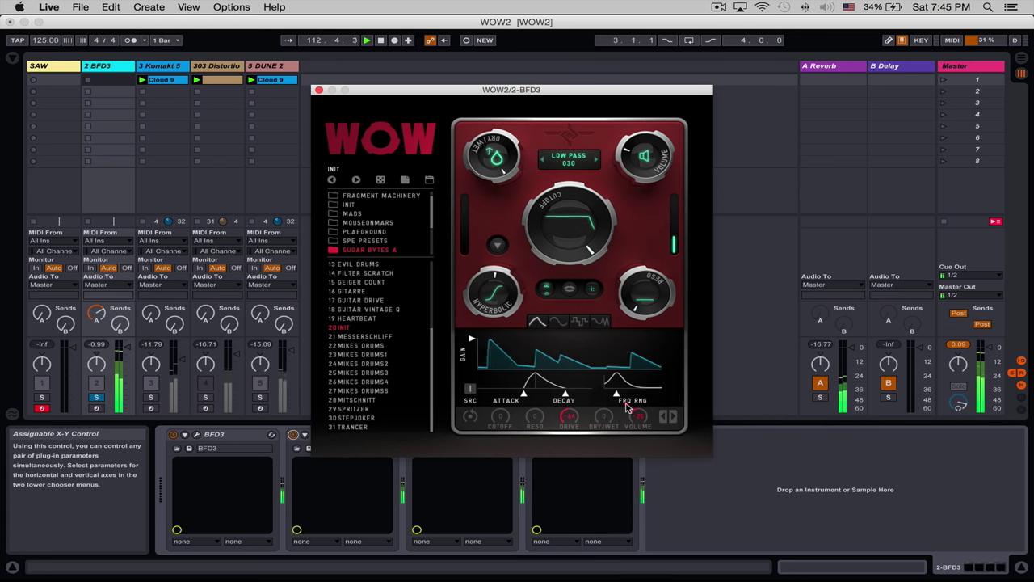
{"action": "left_click", "coordinate": [497, 245]}
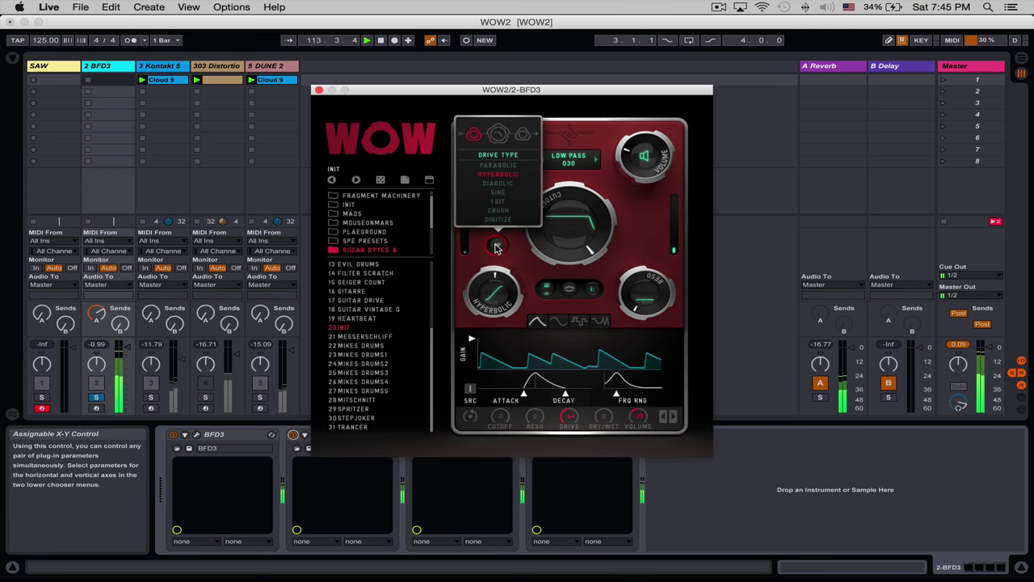
{"action": "left_click", "coordinate": [501, 199]}
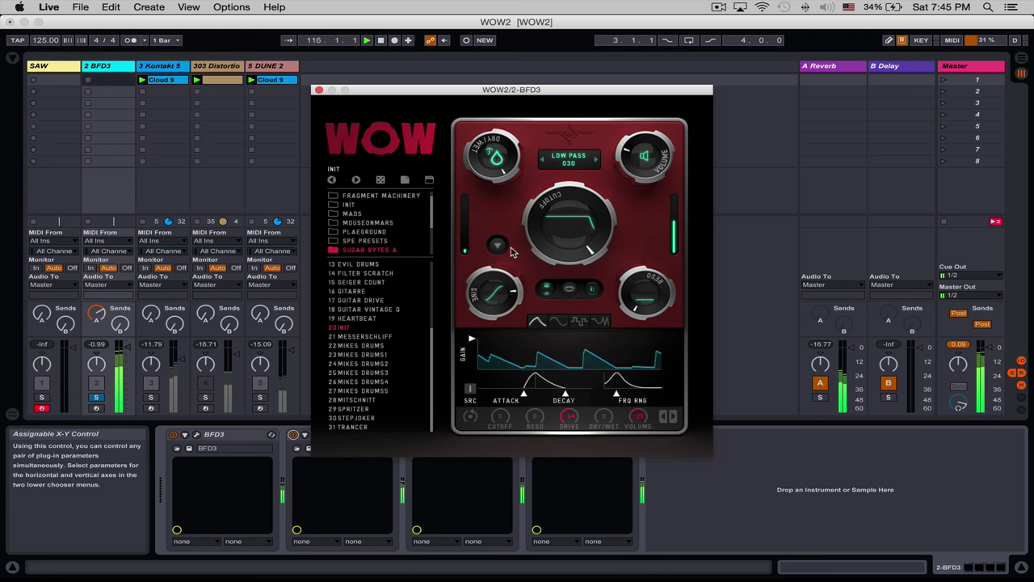
Compare the drums with the WOW2 device bypassed and active, and review the available drive types
{"action": "left_click", "coordinate": [293, 435]}
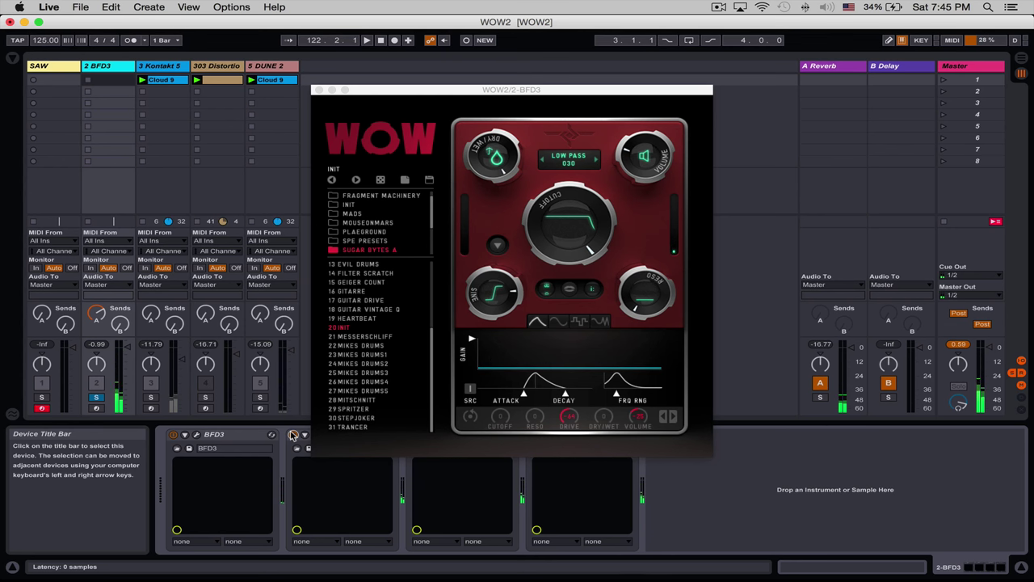
{"action": "left_click", "coordinate": [497, 244]}
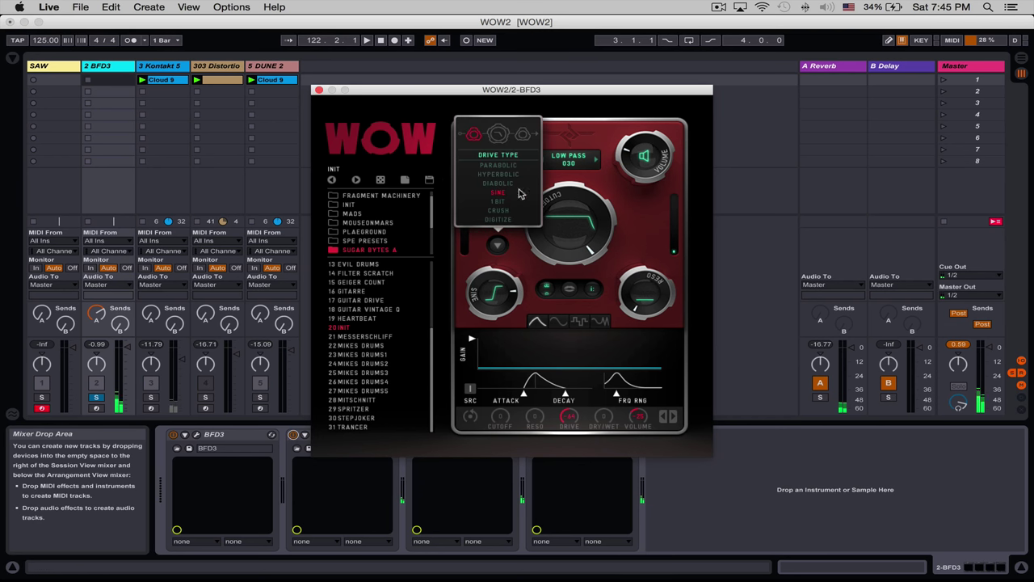
{"action": "left_click", "coordinate": [621, 219]}
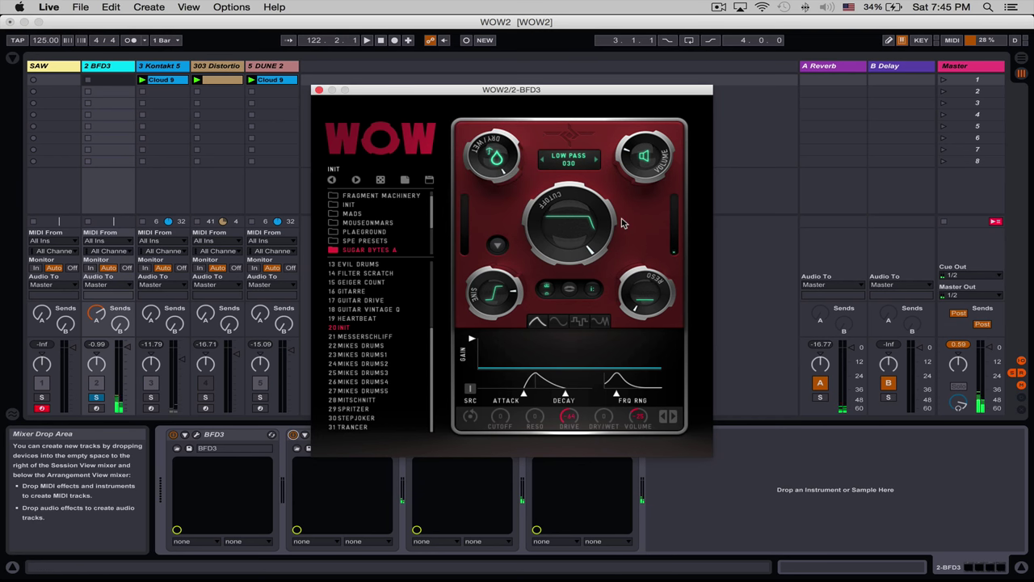